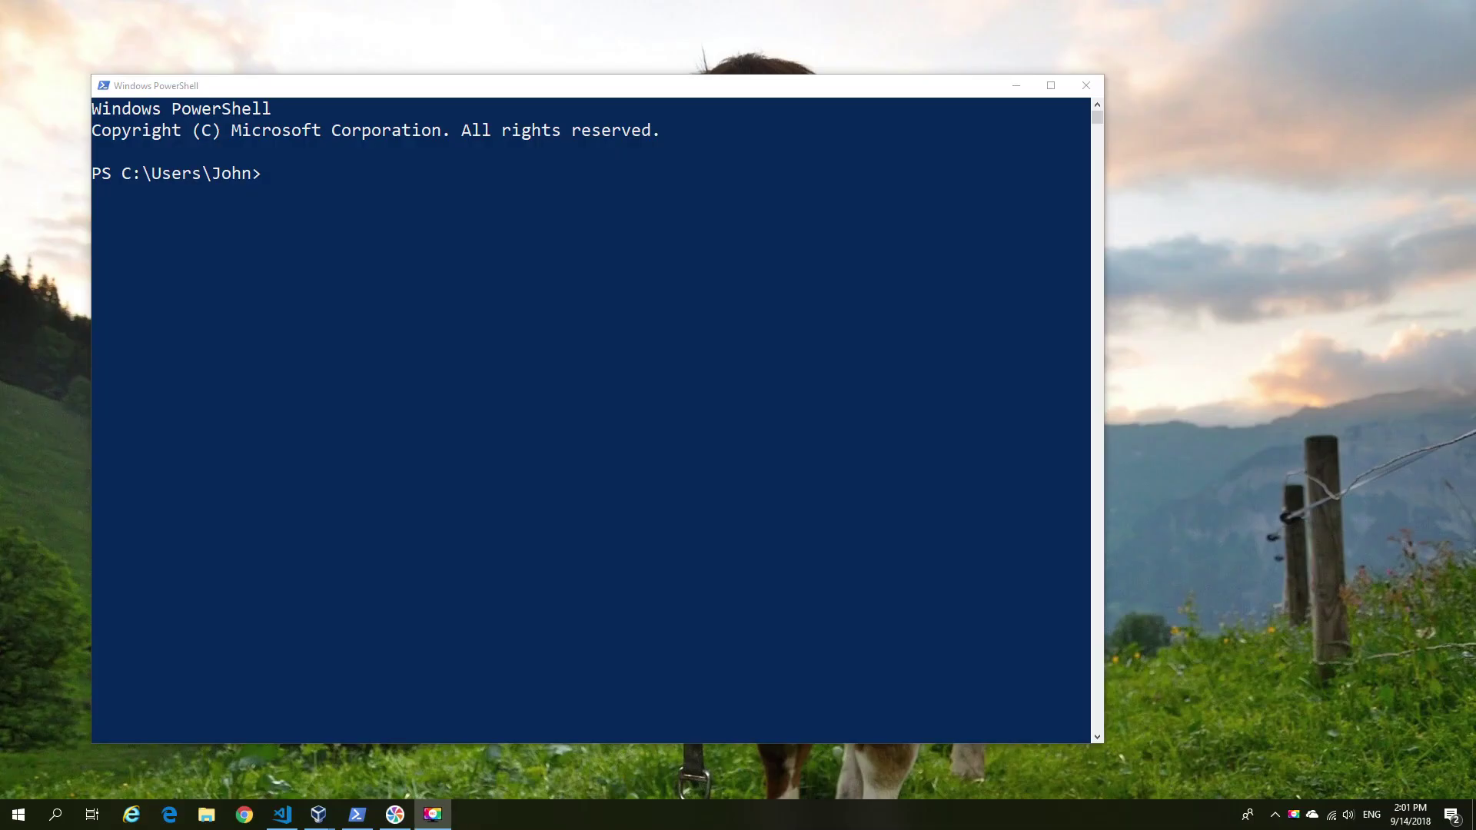
# Run Install-Module Influx in the PowerShell console.
pyautogui.click(460, 91)
pyautogui.write('Install-Module')
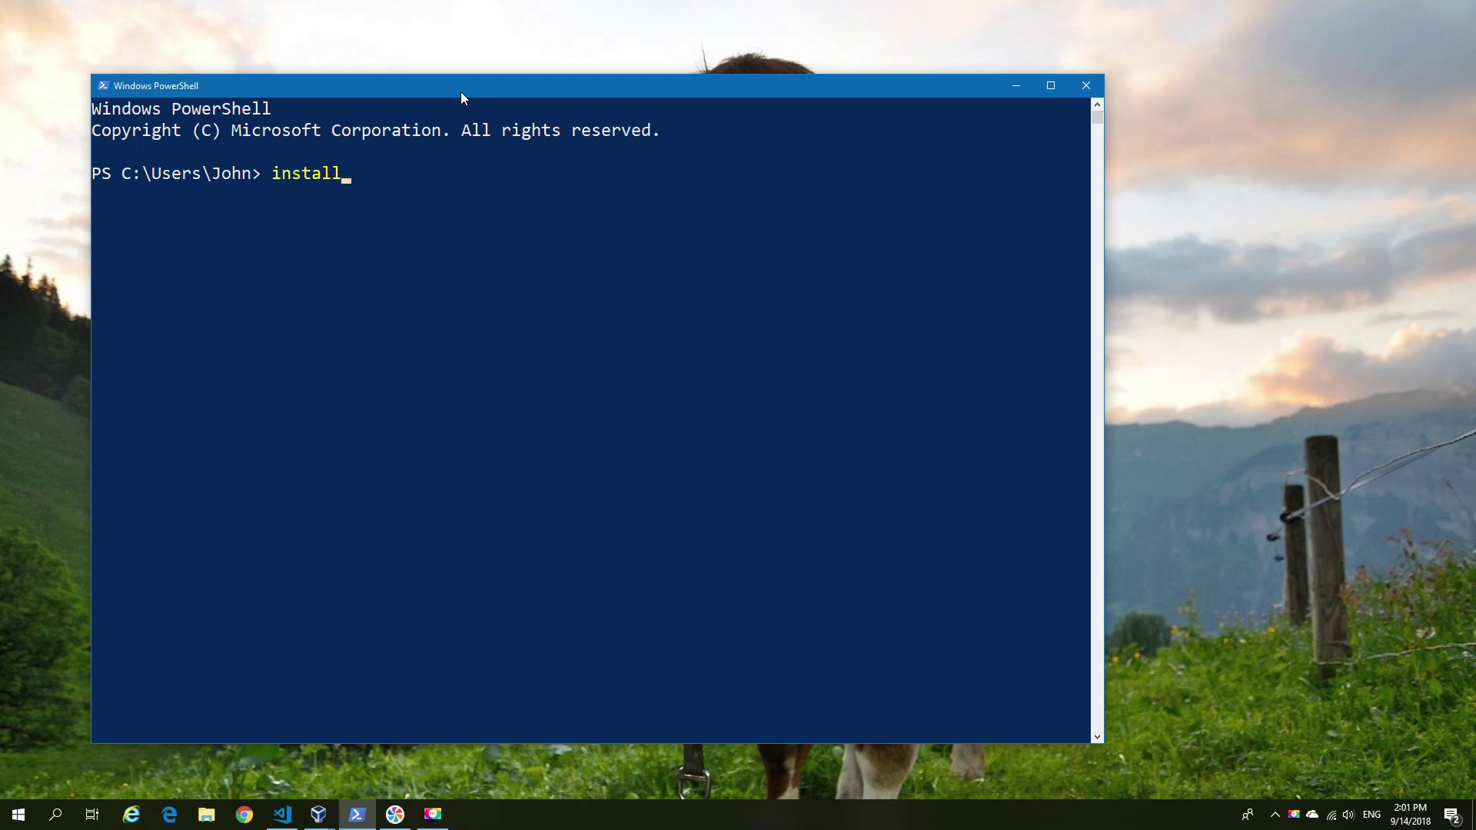
pyautogui.write(' Influx')
pyautogui.press('Return')
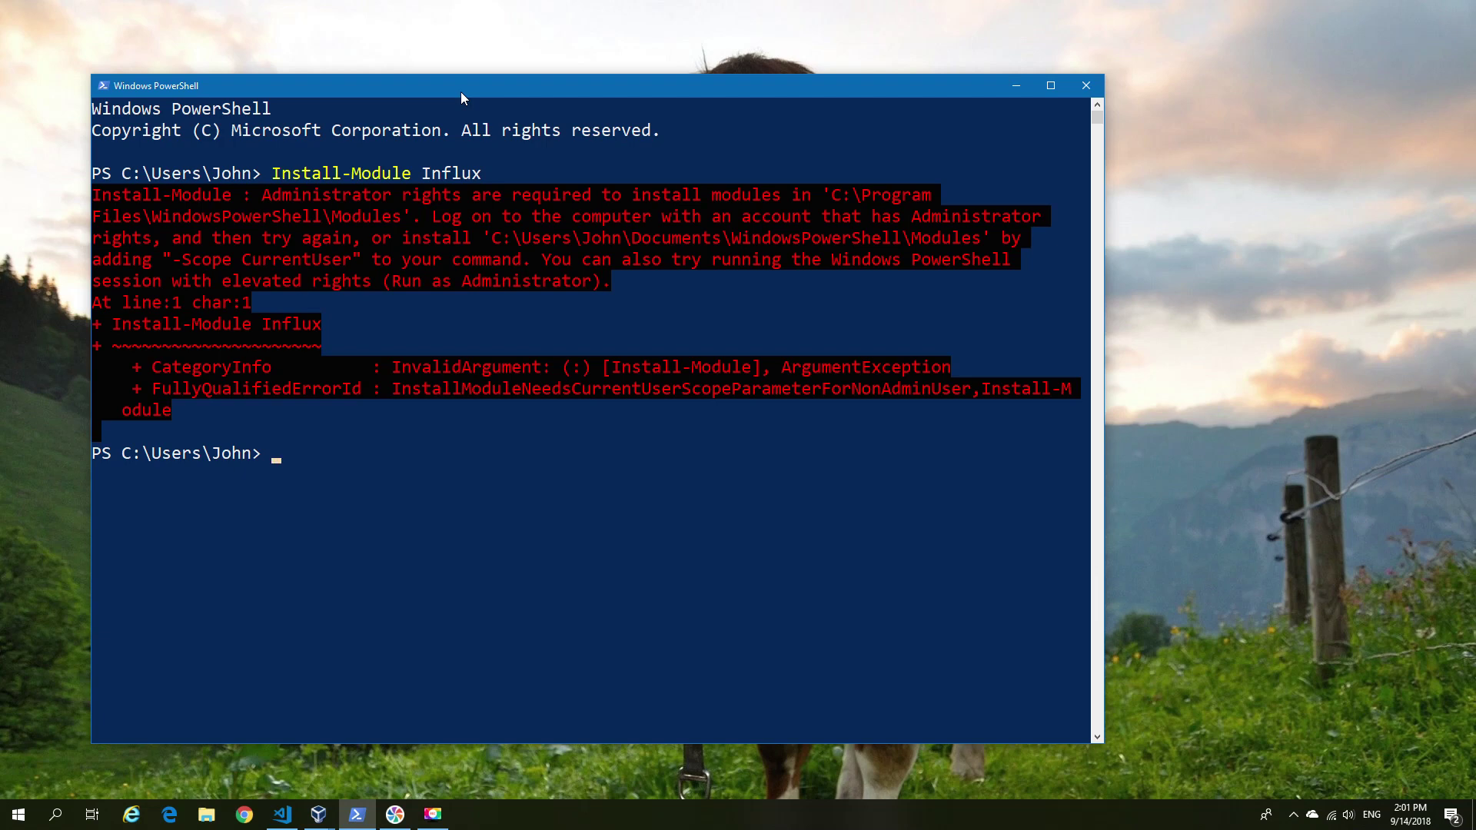
# Install Influx with -Scope CurrentUser, accept the untrusted repository with Y, and clear with cls.
pyautogui.press('Up')
pyautogui.write('-')
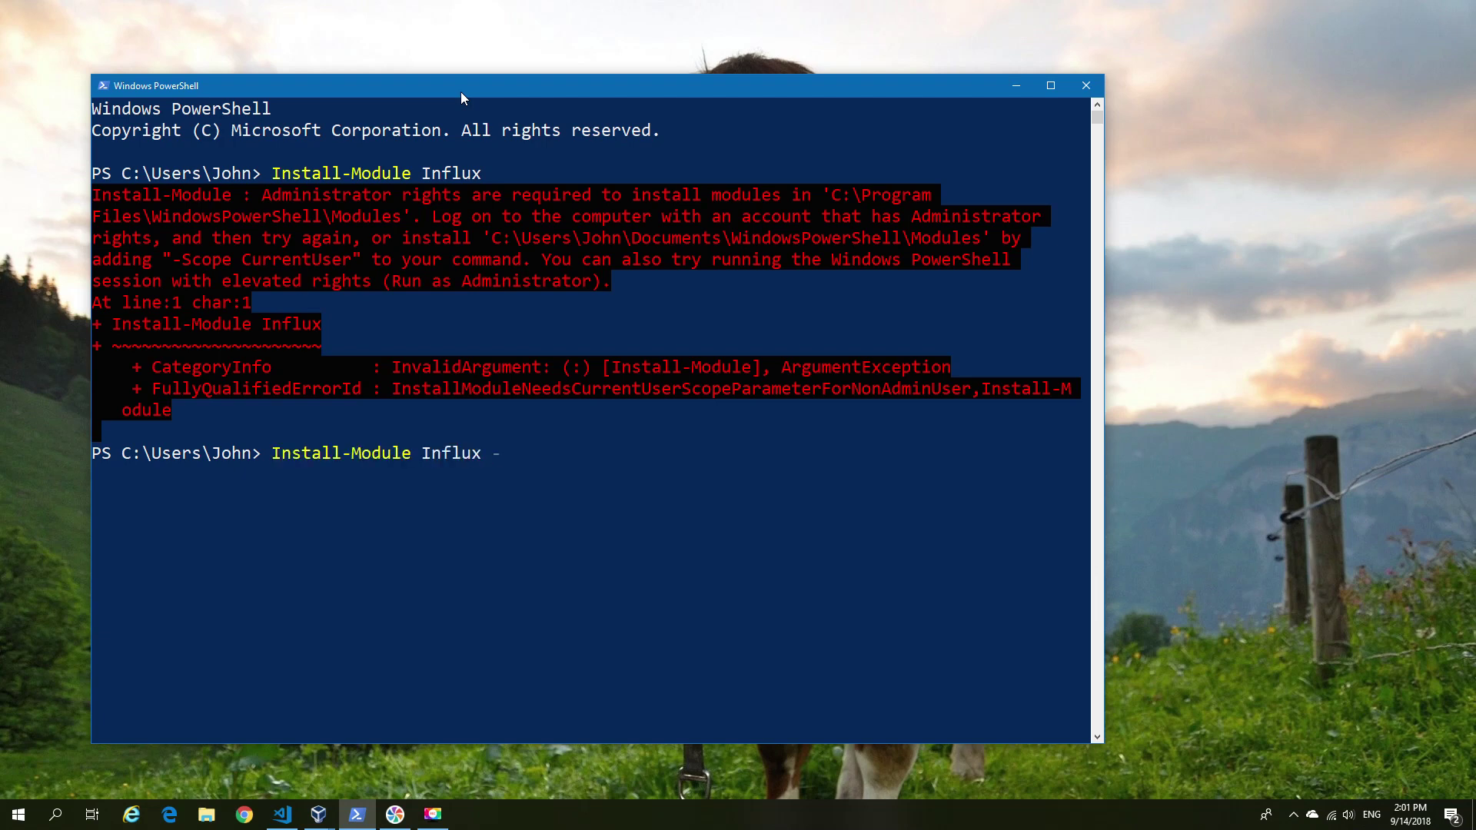
pyautogui.write('Scope cu')
pyautogui.press('Tab')
pyautogui.press('Return')
pyautogui.write('Y')
pyautogui.press('Return')
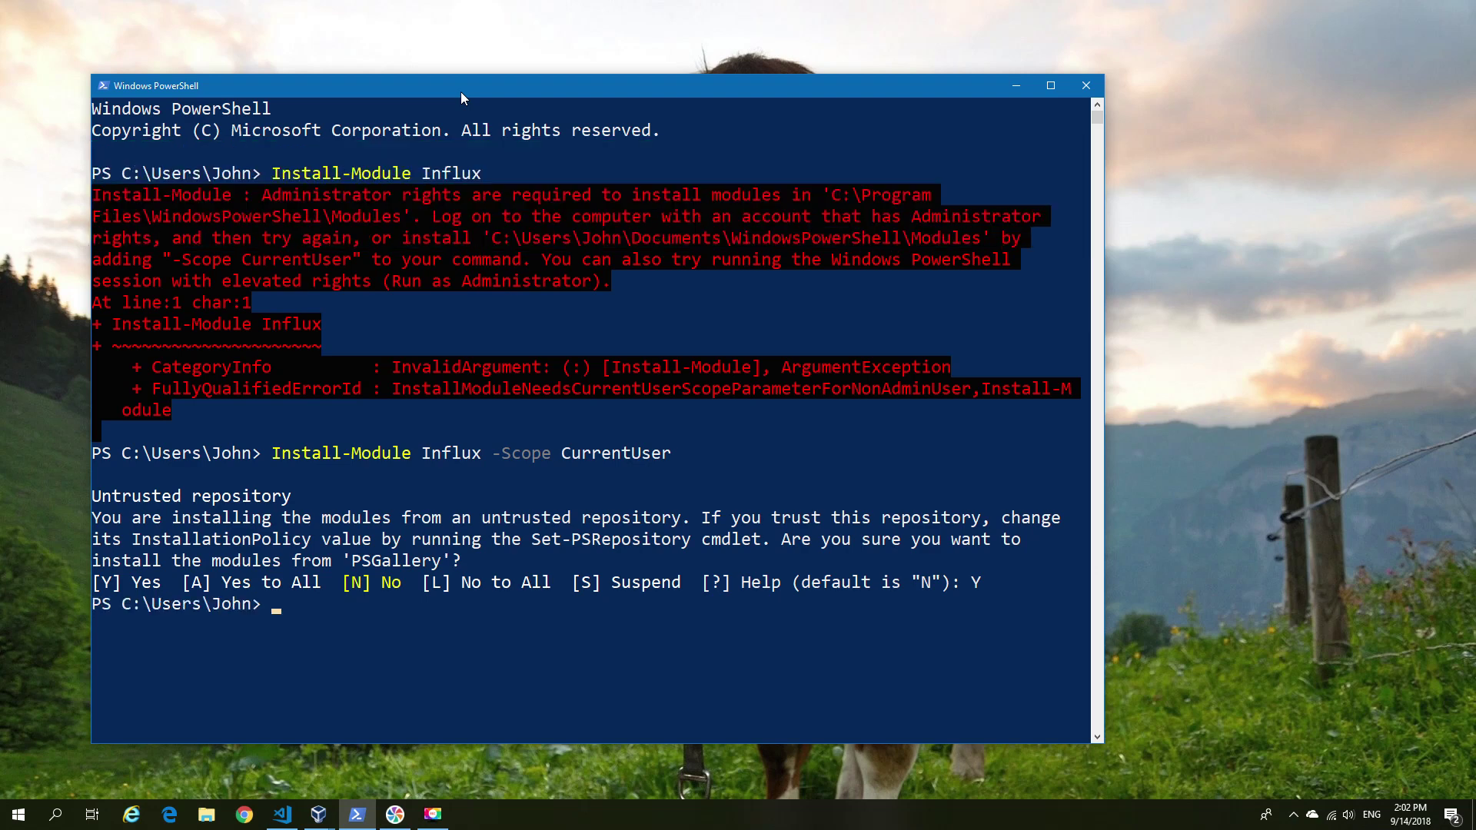
pyautogui.write('cls')
pyautogui.press('Return')
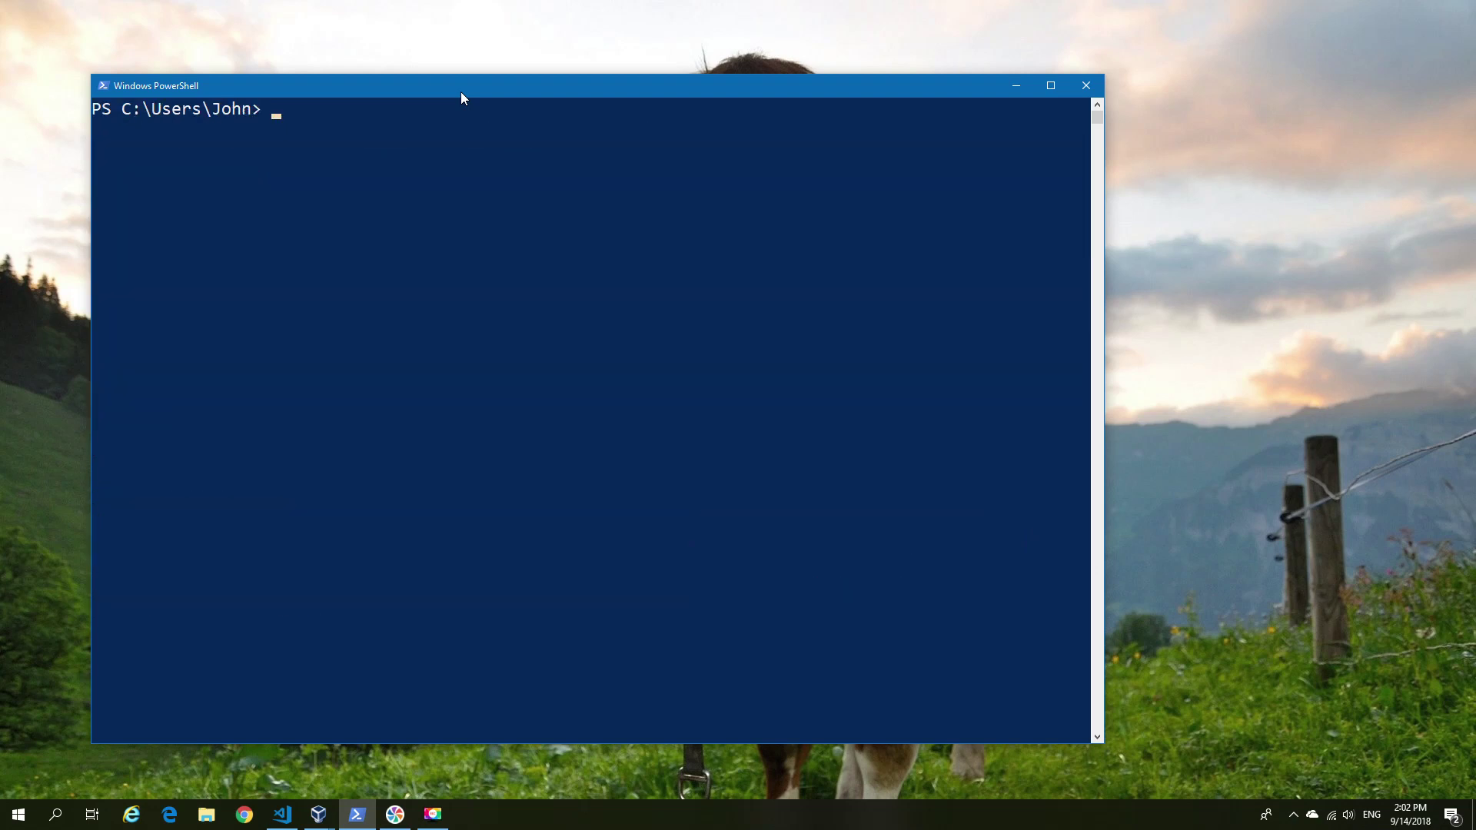
# Paste and run the CPU/free-RAM Write-Influx loop, stop it after connection errors, clear and recall it.
pyautogui.click(281, 814)
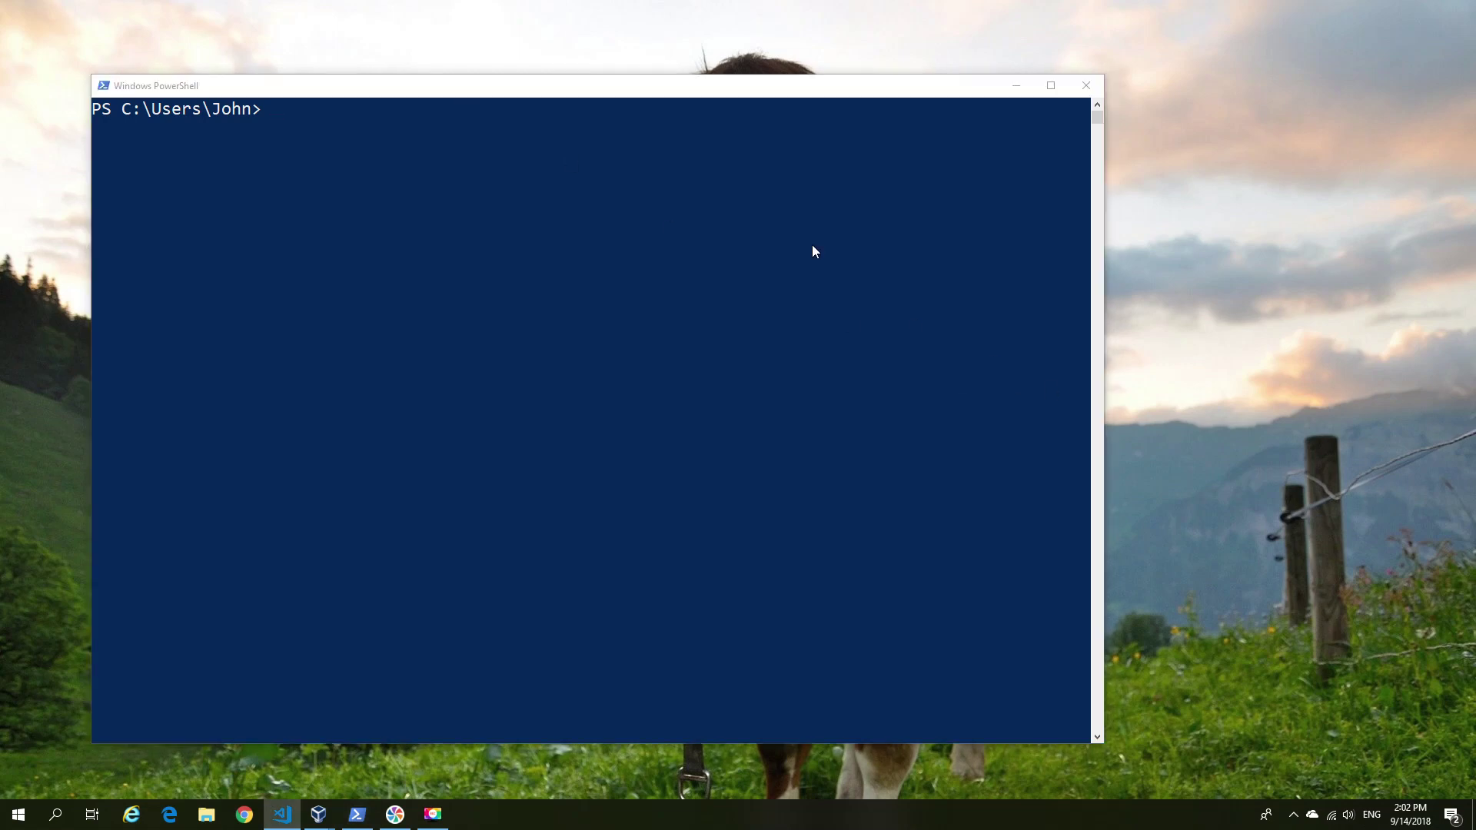
pyautogui.click(723, 186)
pyautogui.rightClick(718, 192)
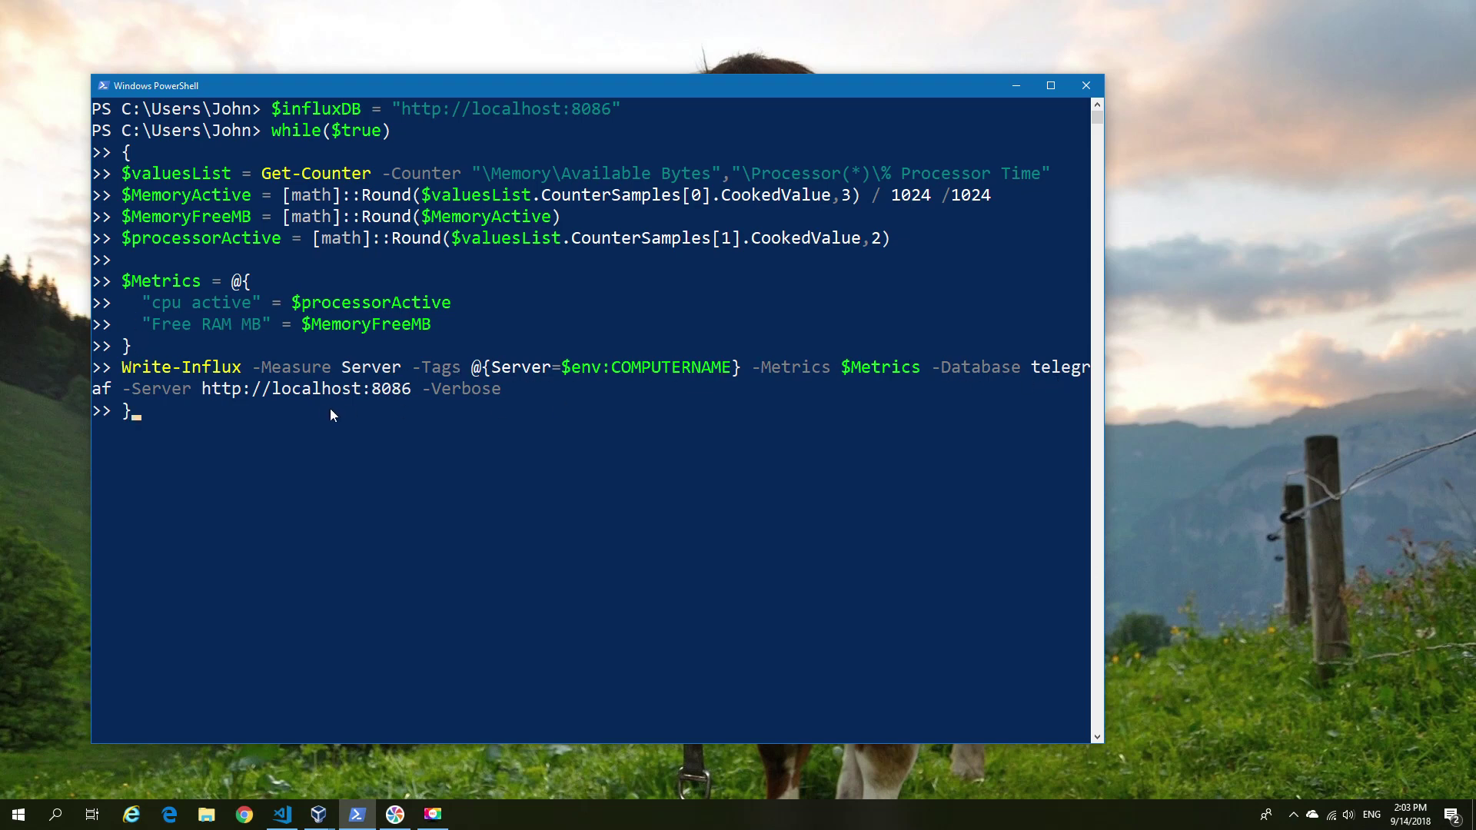
pyautogui.press('Return')
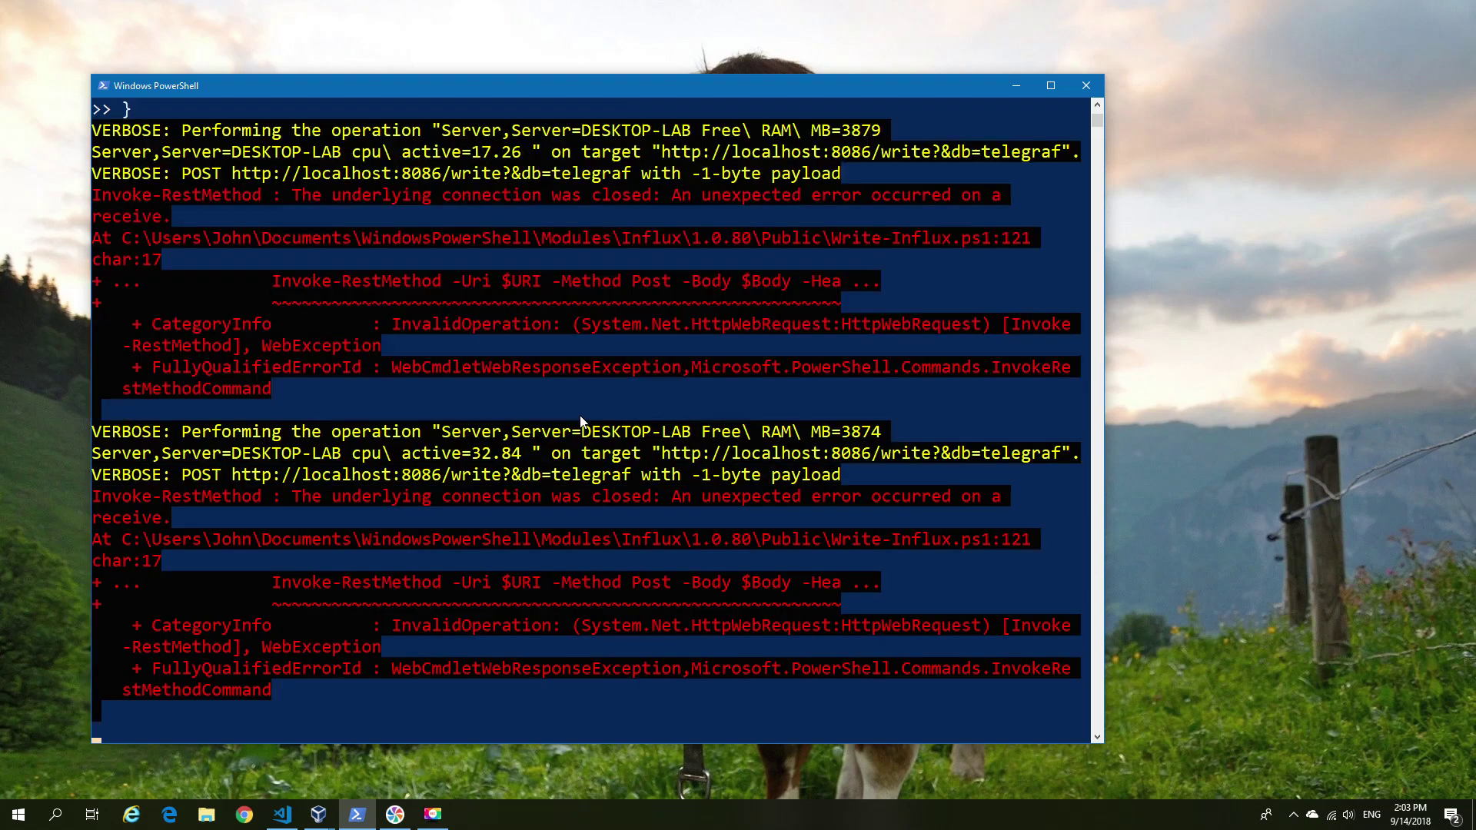
pyautogui.hotkey('ctrl', 'c')
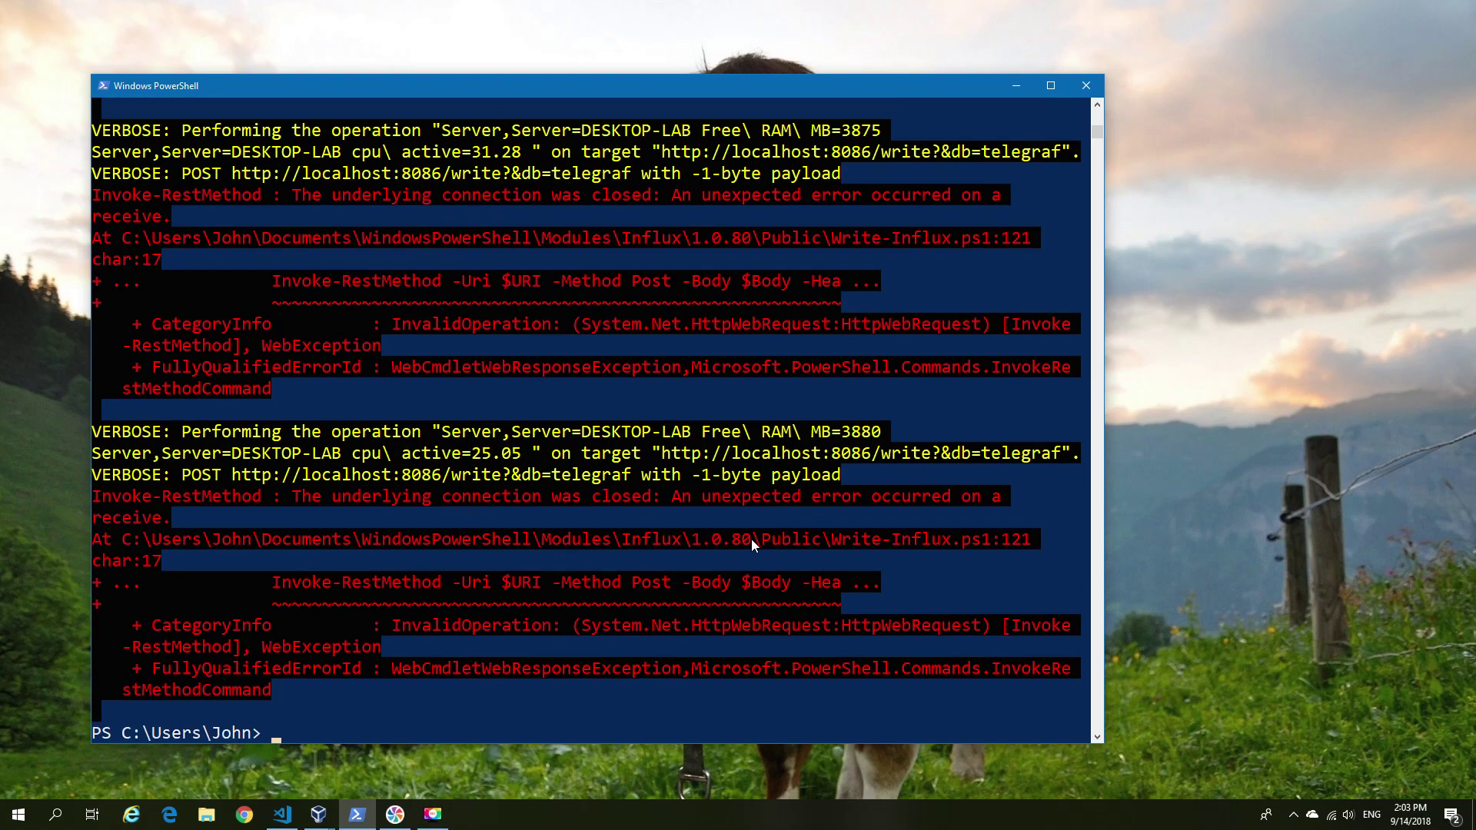
pyautogui.write('clear')
pyautogui.press('Return')
pyautogui.press('Up')
pyautogui.press('Up')
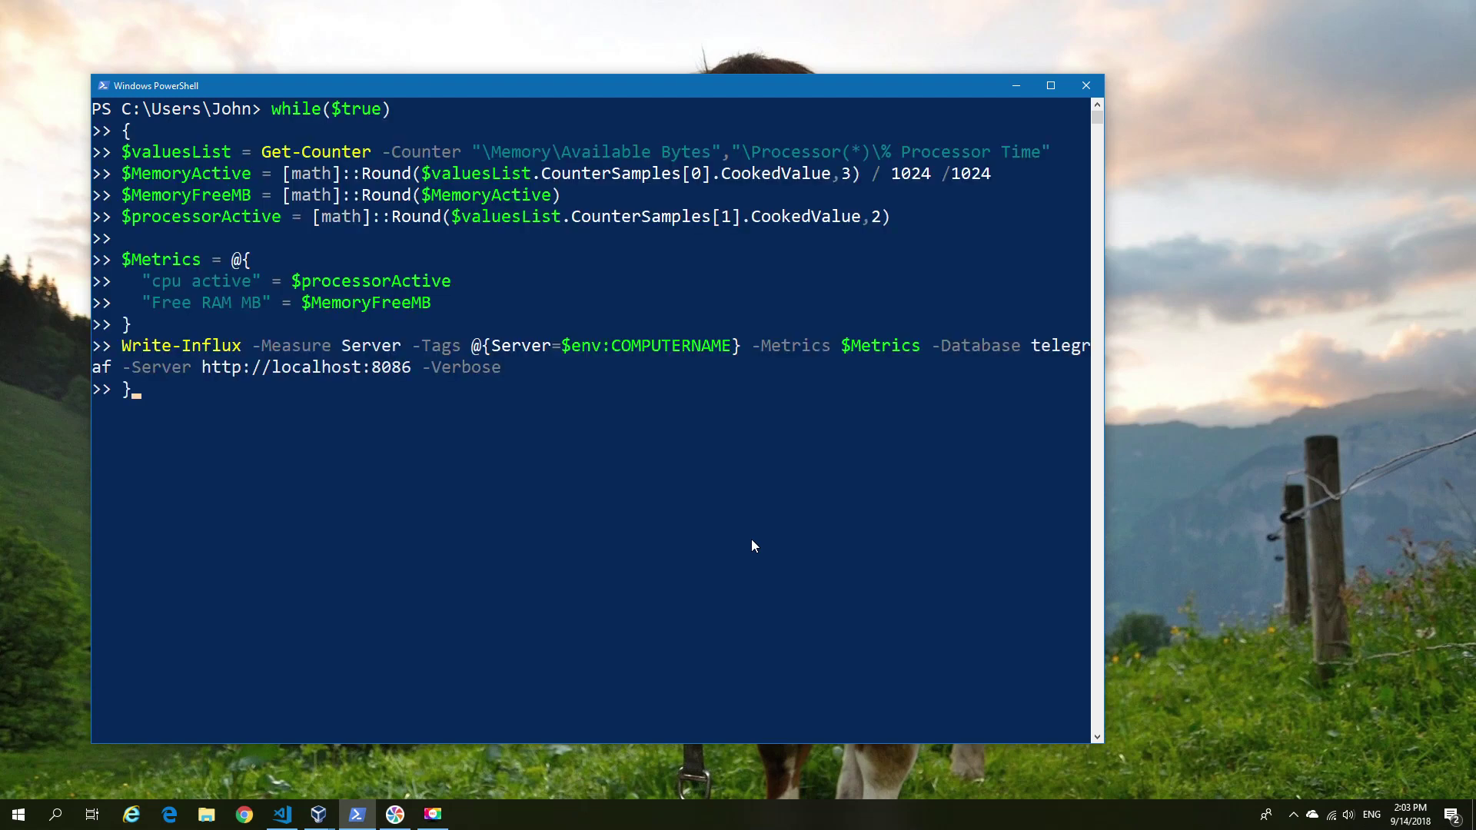
# In the Ubuntu VM terminal, run sudo docker-compose up -d to start the TIG stack.
pyautogui.moveTo(318, 814)
pyautogui.click(377, 739)
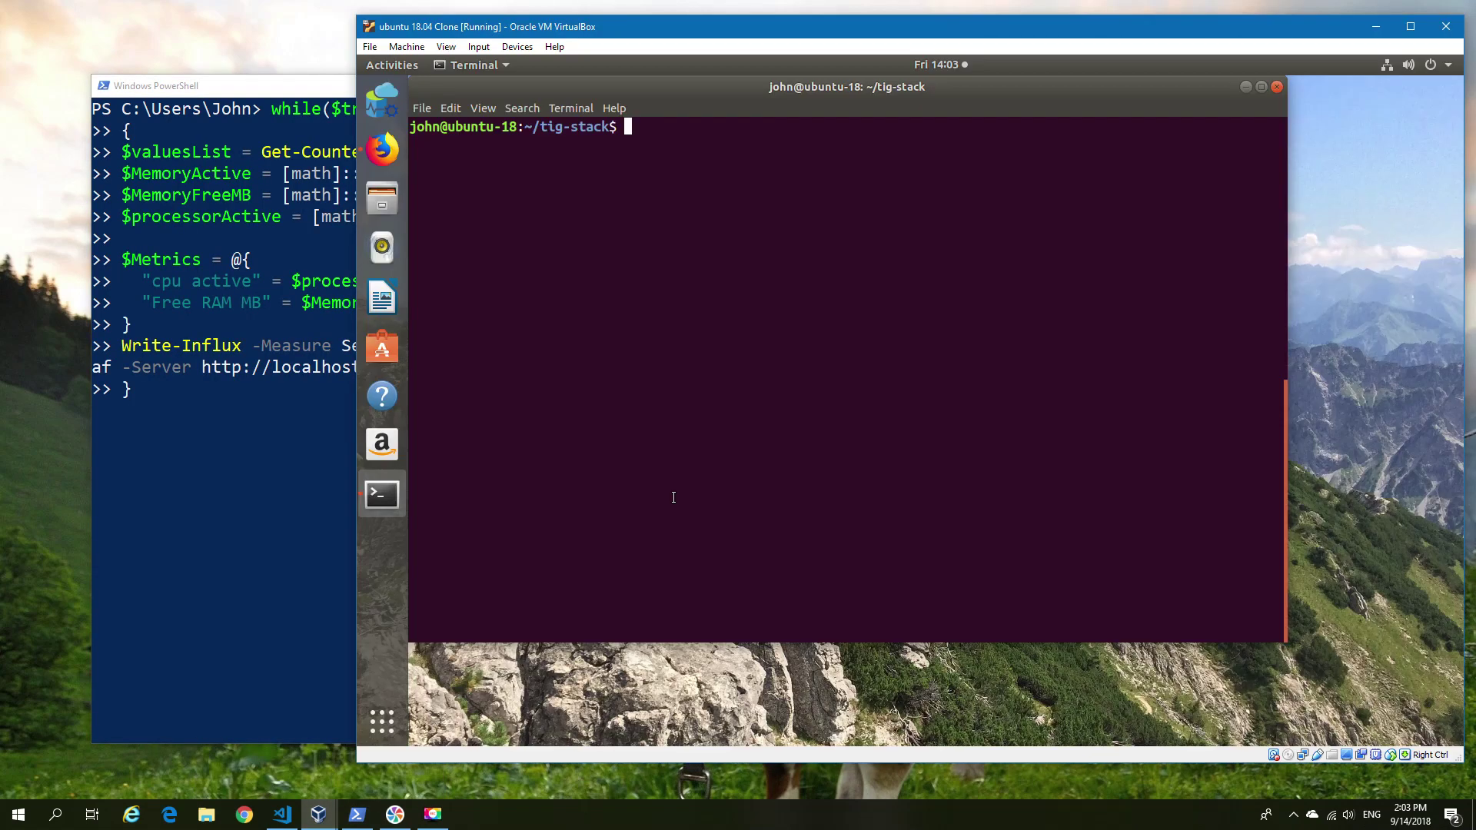
pyautogui.write('sudo docker-compose up -d')
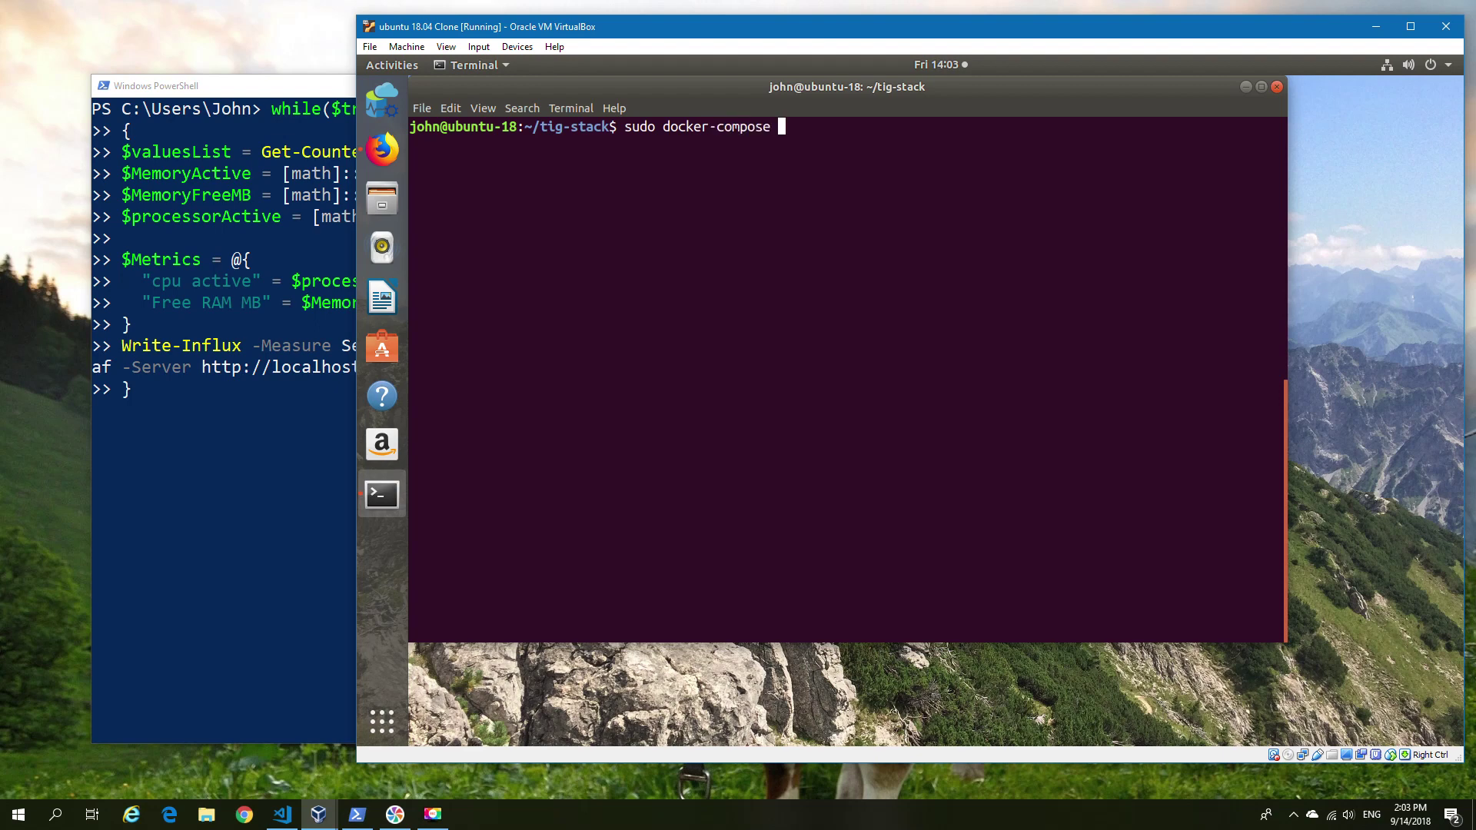
pyautogui.press('Return')
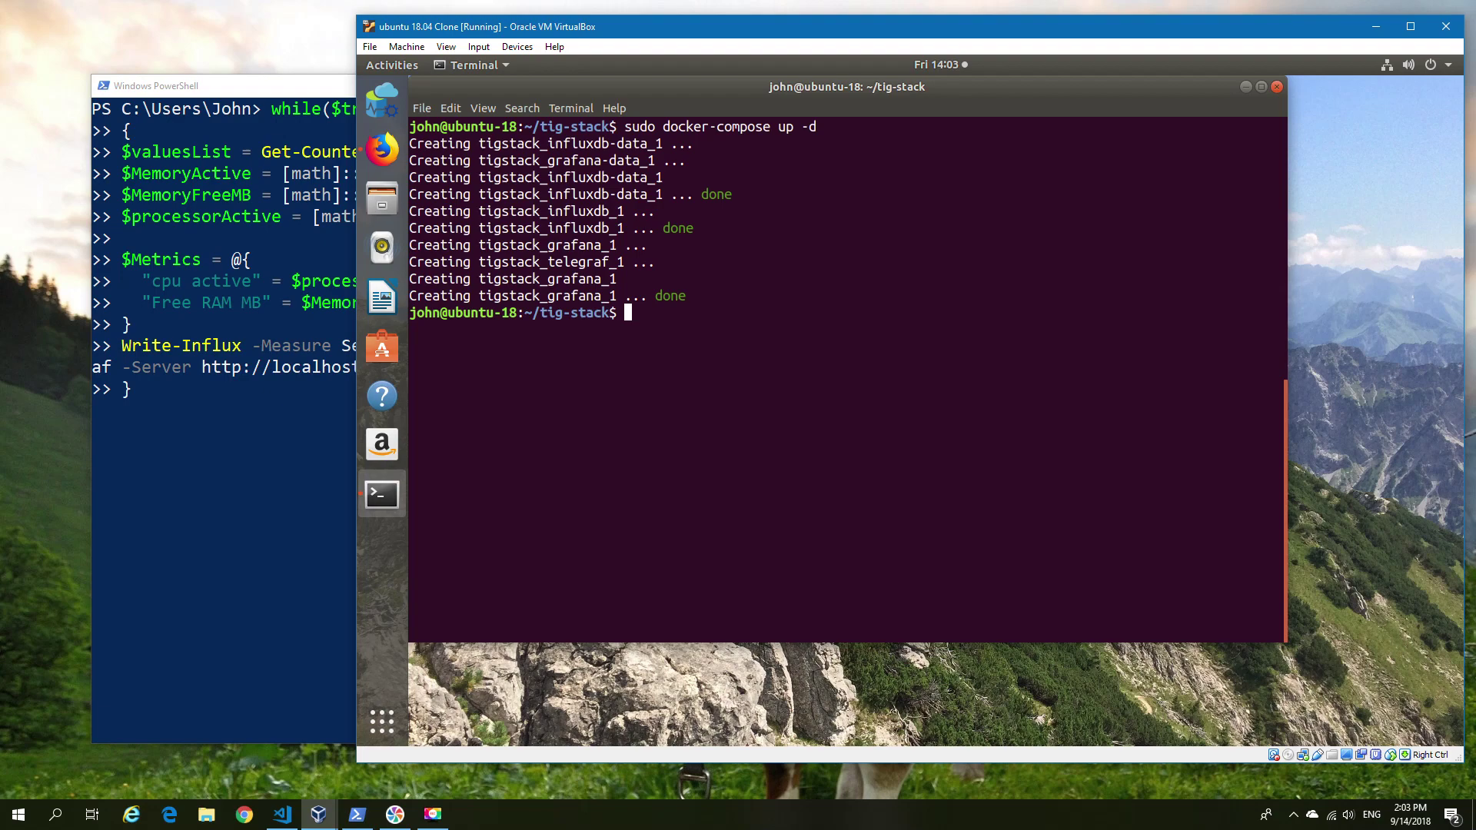
# Rerun the metrics loop now that InfluxDB is up, then restart it without -Verbose.
pyautogui.click(307, 230)
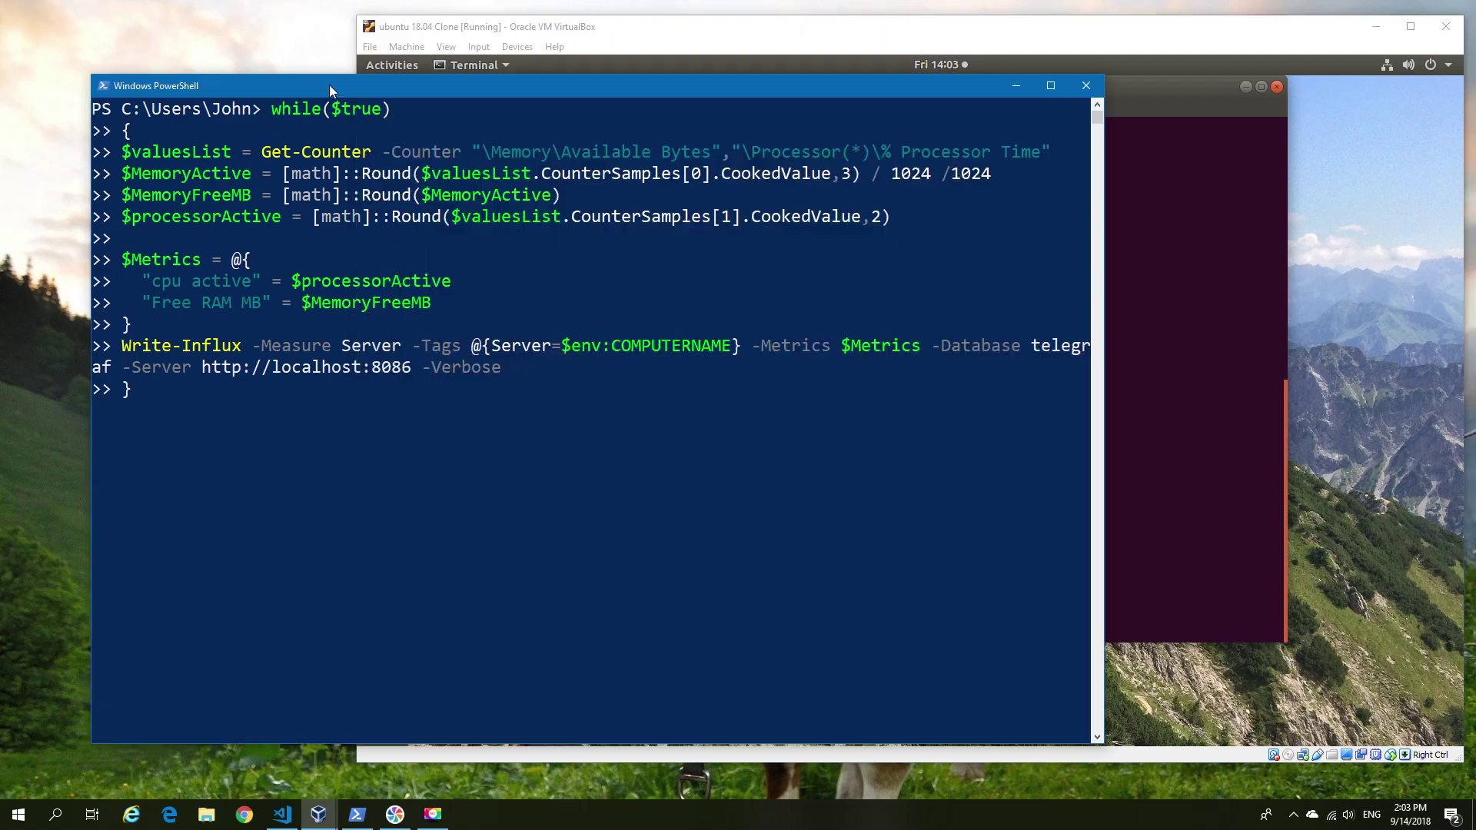
pyautogui.press('Return')
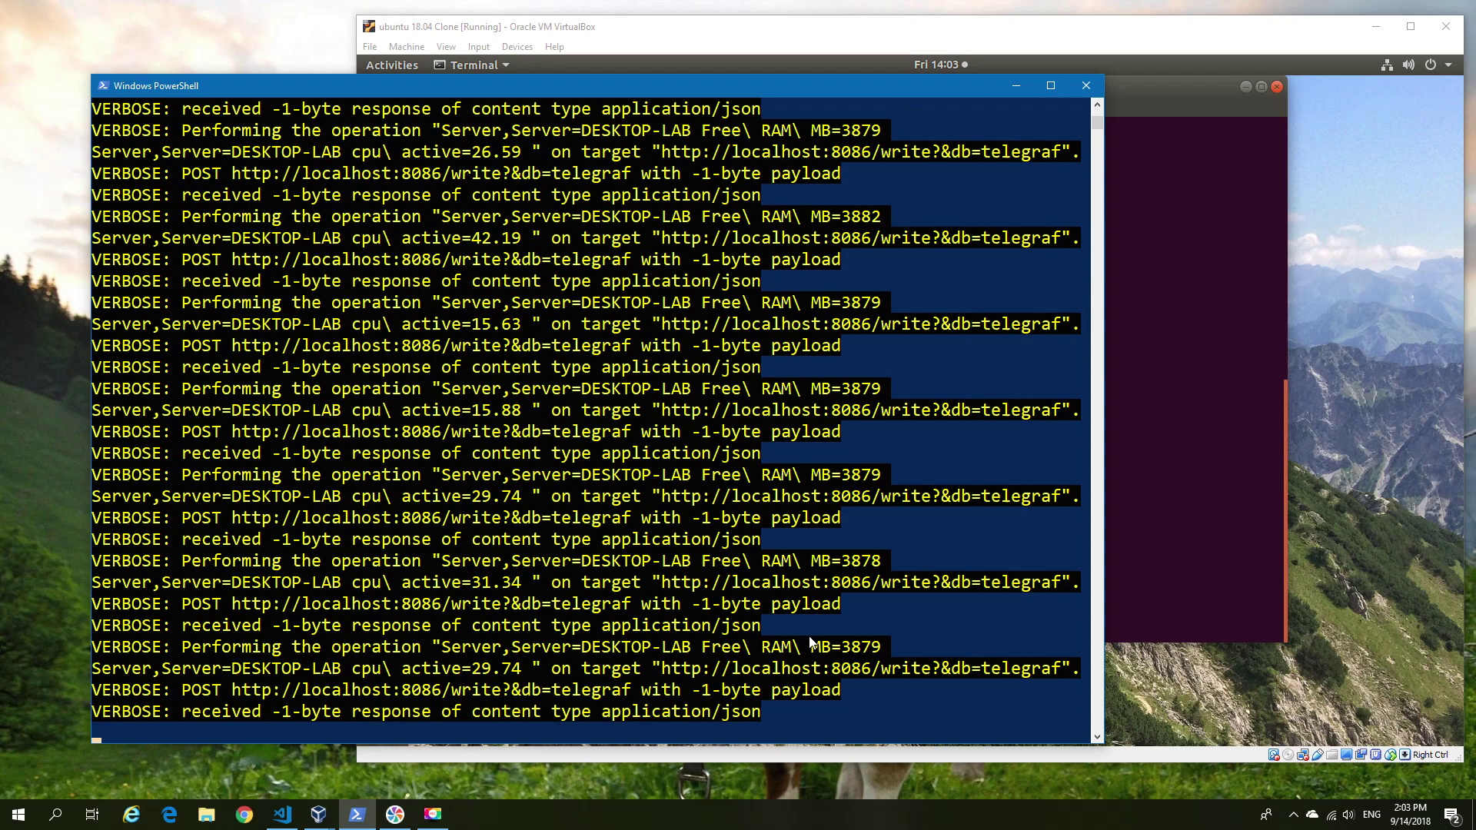
pyautogui.hotkey('ctrl', 'c')
pyautogui.press('Up')
pyautogui.press('Left')
pyautogui.press('Left')
pyautogui.press('BackSpace')
pyautogui.press('BackSpace')
pyautogui.press('BackSpace')
pyautogui.press('BackSpace')
pyautogui.press('BackSpace')
pyautogui.press('BackSpace')
pyautogui.press('BackSpace')
pyautogui.press('BackSpace')
pyautogui.press('BackSpace')
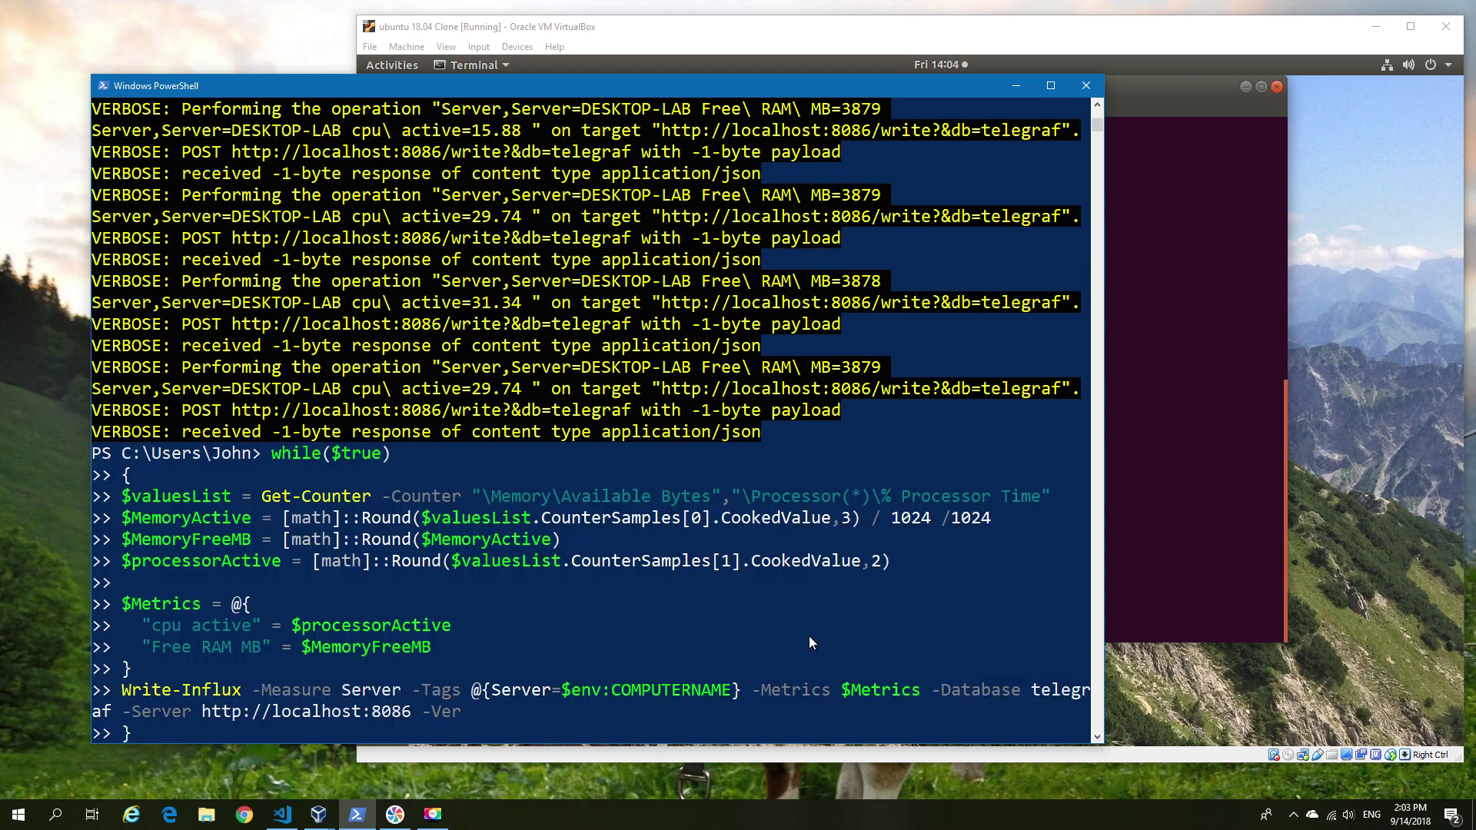
pyautogui.press('Return')
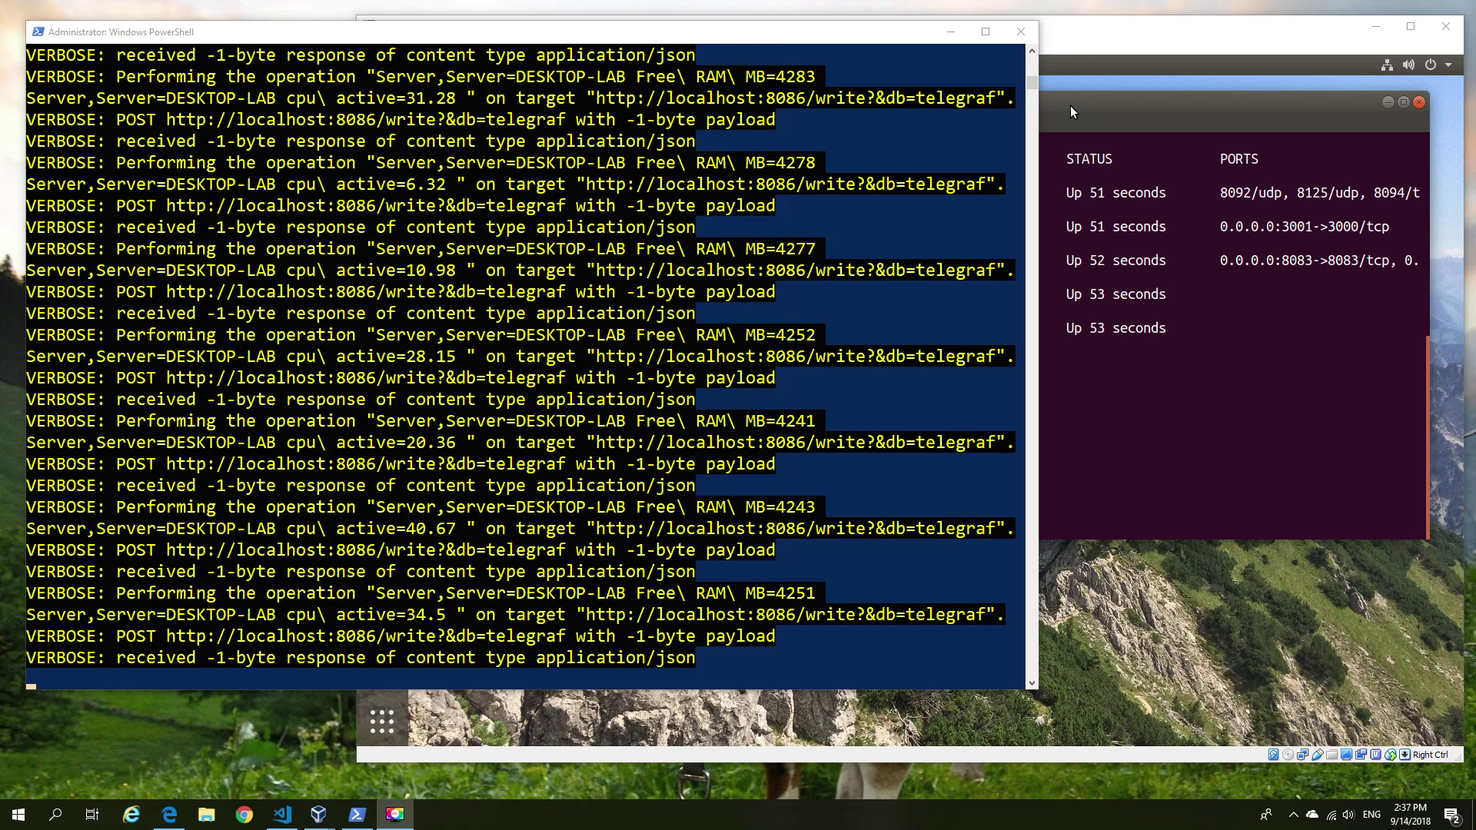
# Log in to Grafana at localhost:3001 in the VM's Firefox and set a new admin password.
pyautogui.click(1074, 112)
pyautogui.click(382, 148)
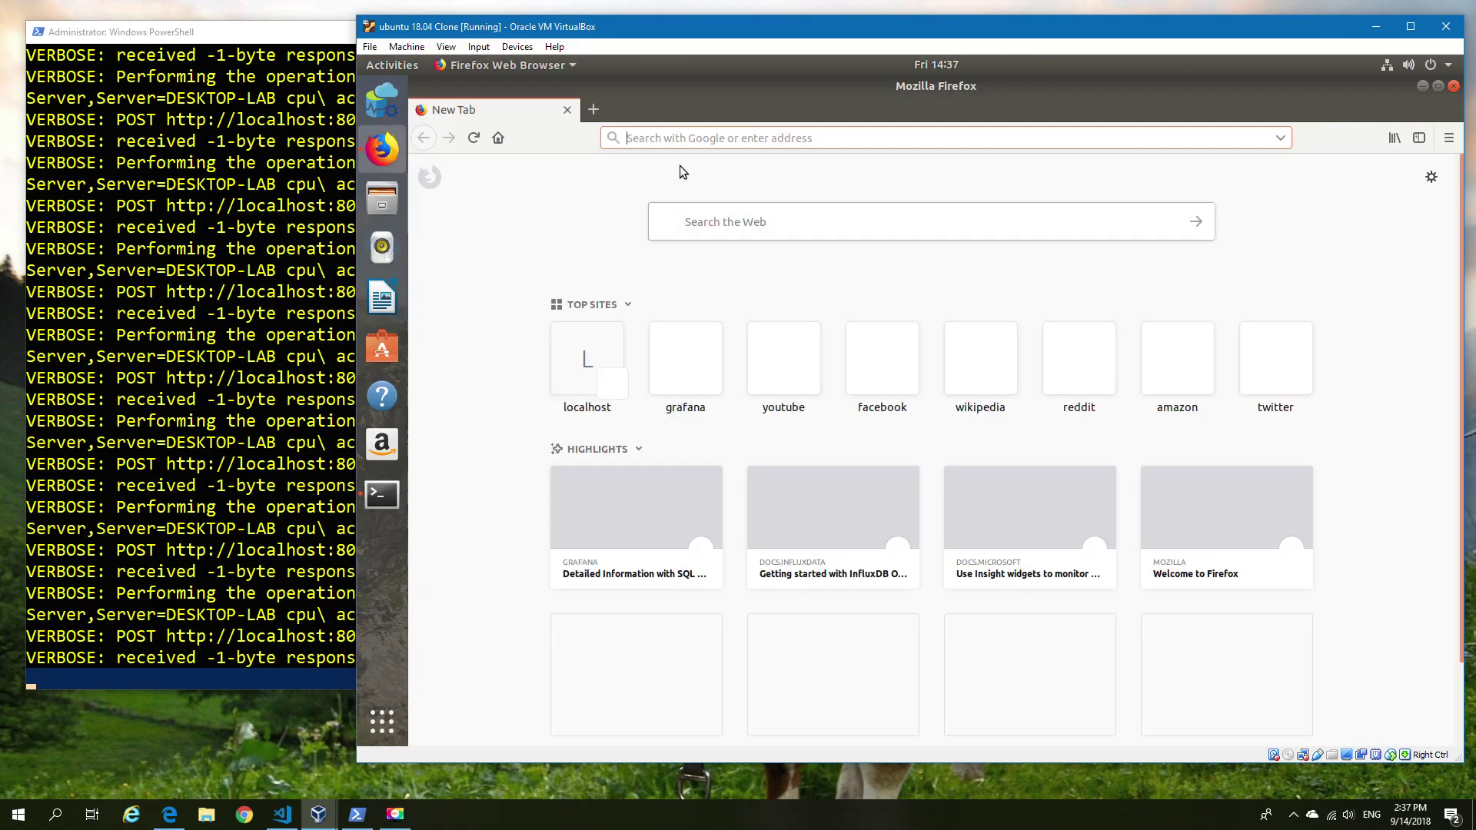
pyautogui.write('localhost:3001')
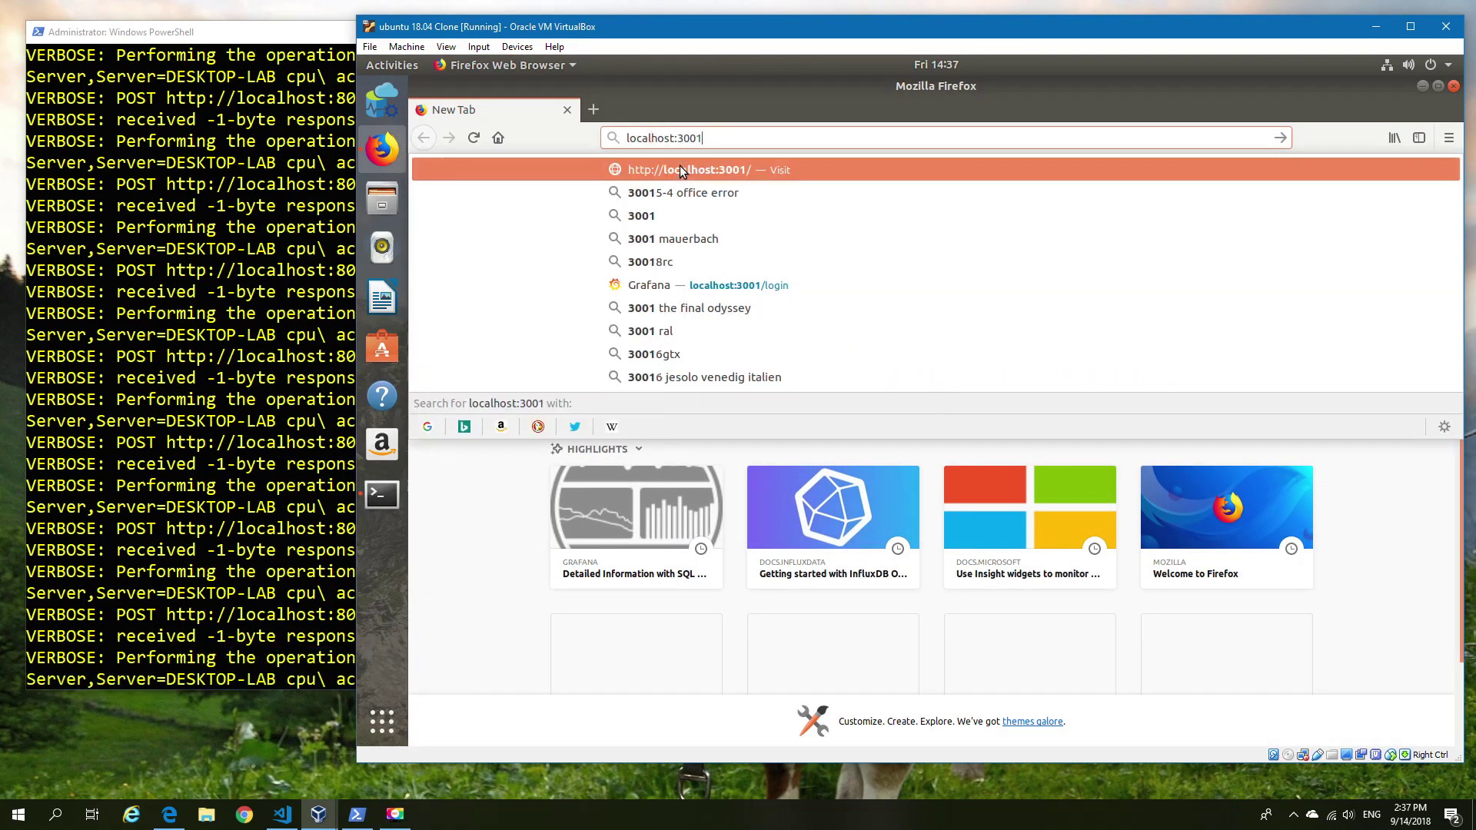
pyautogui.click(680, 169)
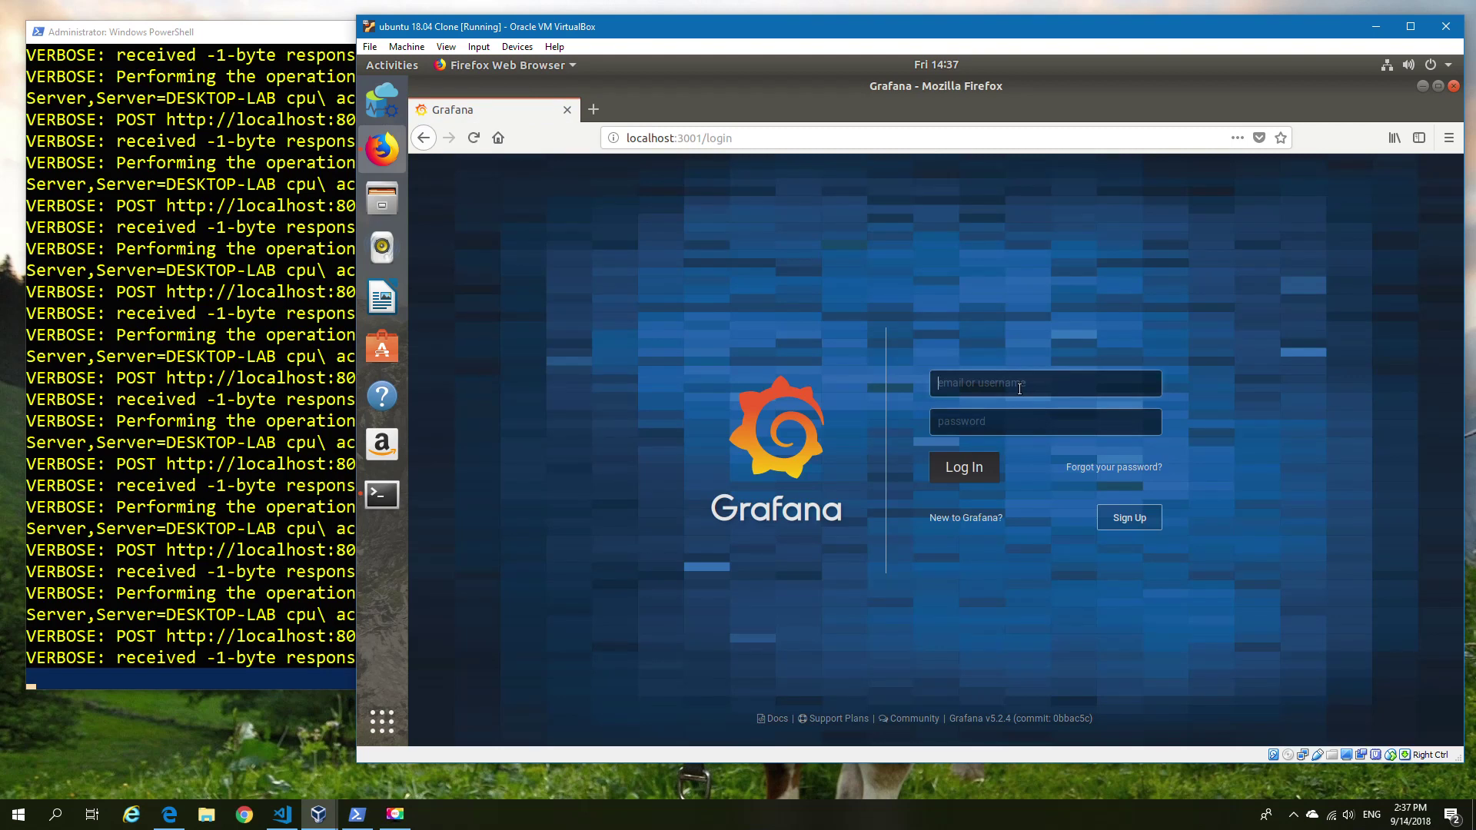
pyautogui.write('admin')
pyautogui.press('Tab')
pyautogui.write('admin')
pyautogui.press('Return')
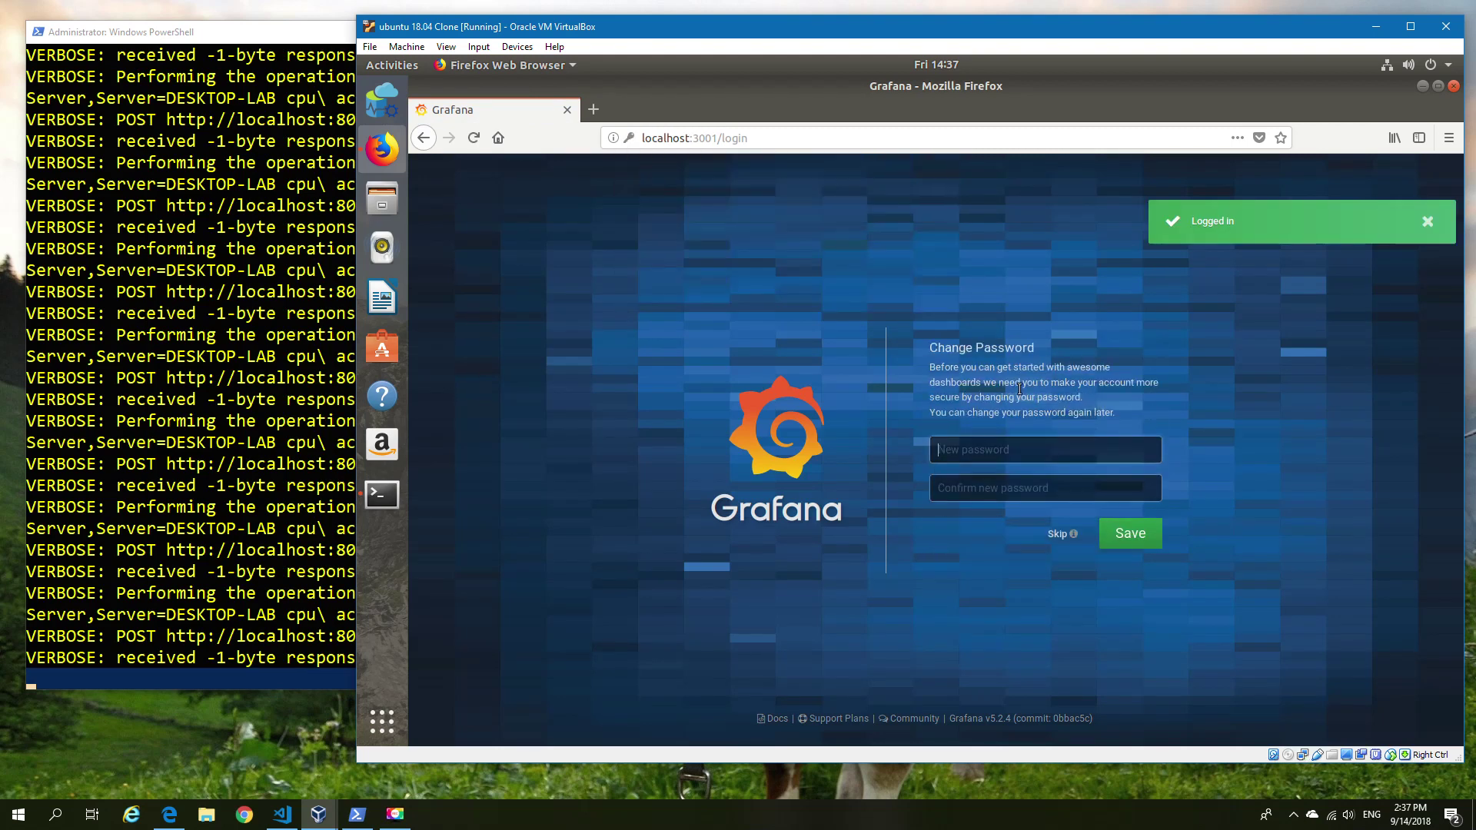
pyautogui.write('password')
pyautogui.press('Tab')
pyautogui.write('passwor')
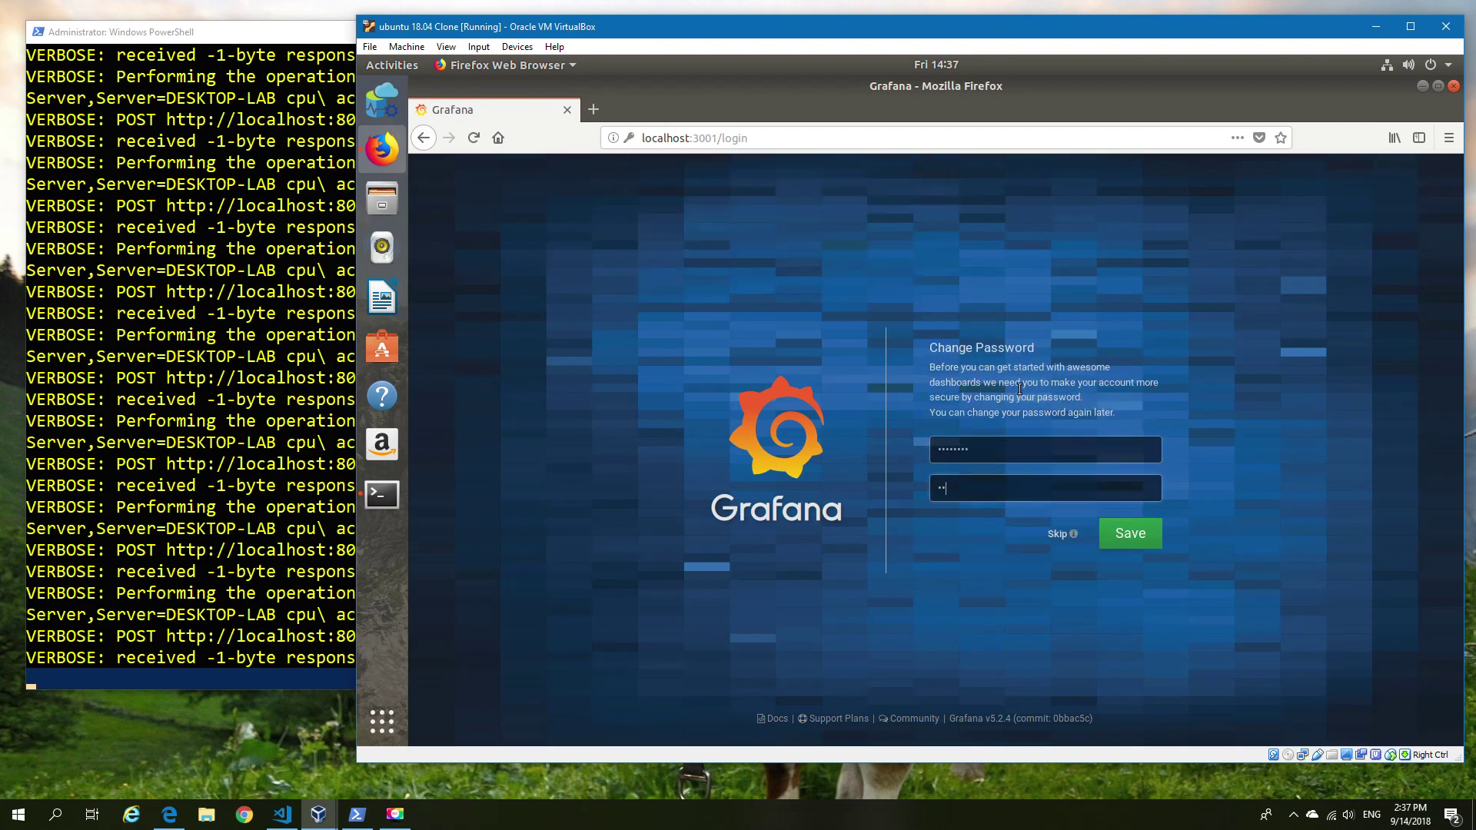
pyautogui.write('d')
pyautogui.press('Return')
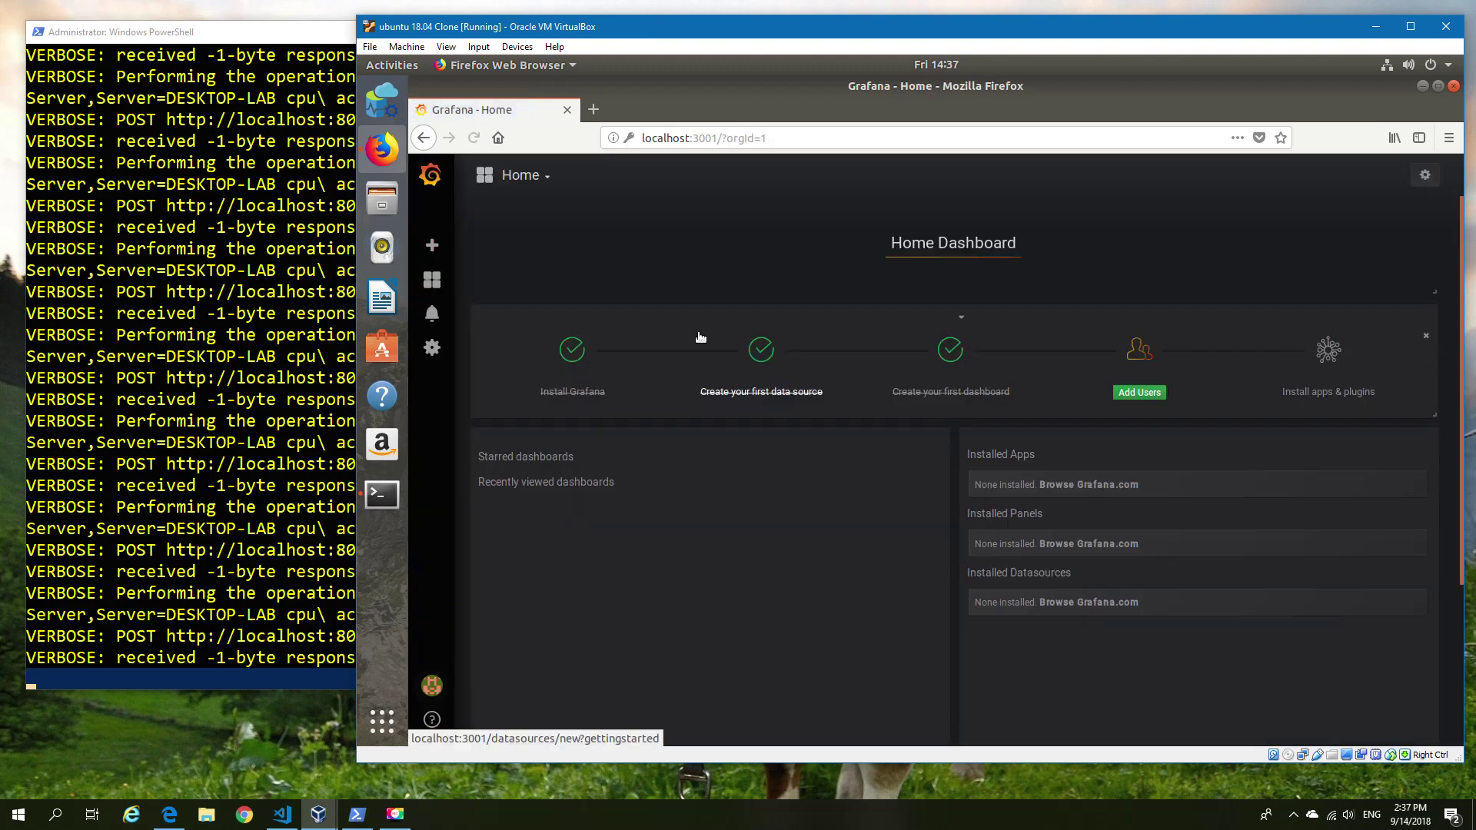
# Create a new dashboard with a Graph panel and edit it using Docker InfluxDB as data source.
pyautogui.click(477, 279)
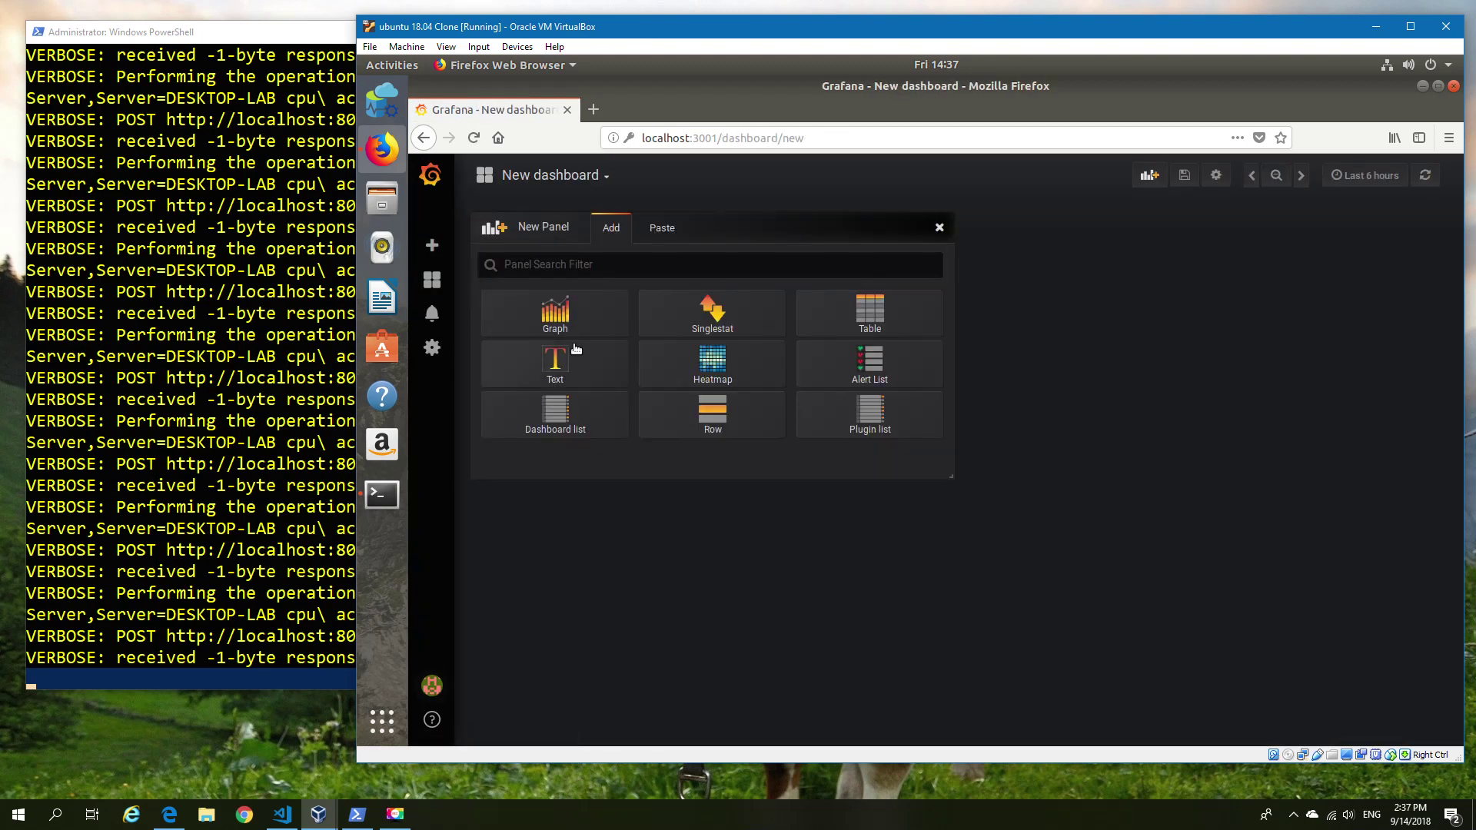
pyautogui.click(558, 339)
pyautogui.click(712, 222)
pyautogui.click(719, 270)
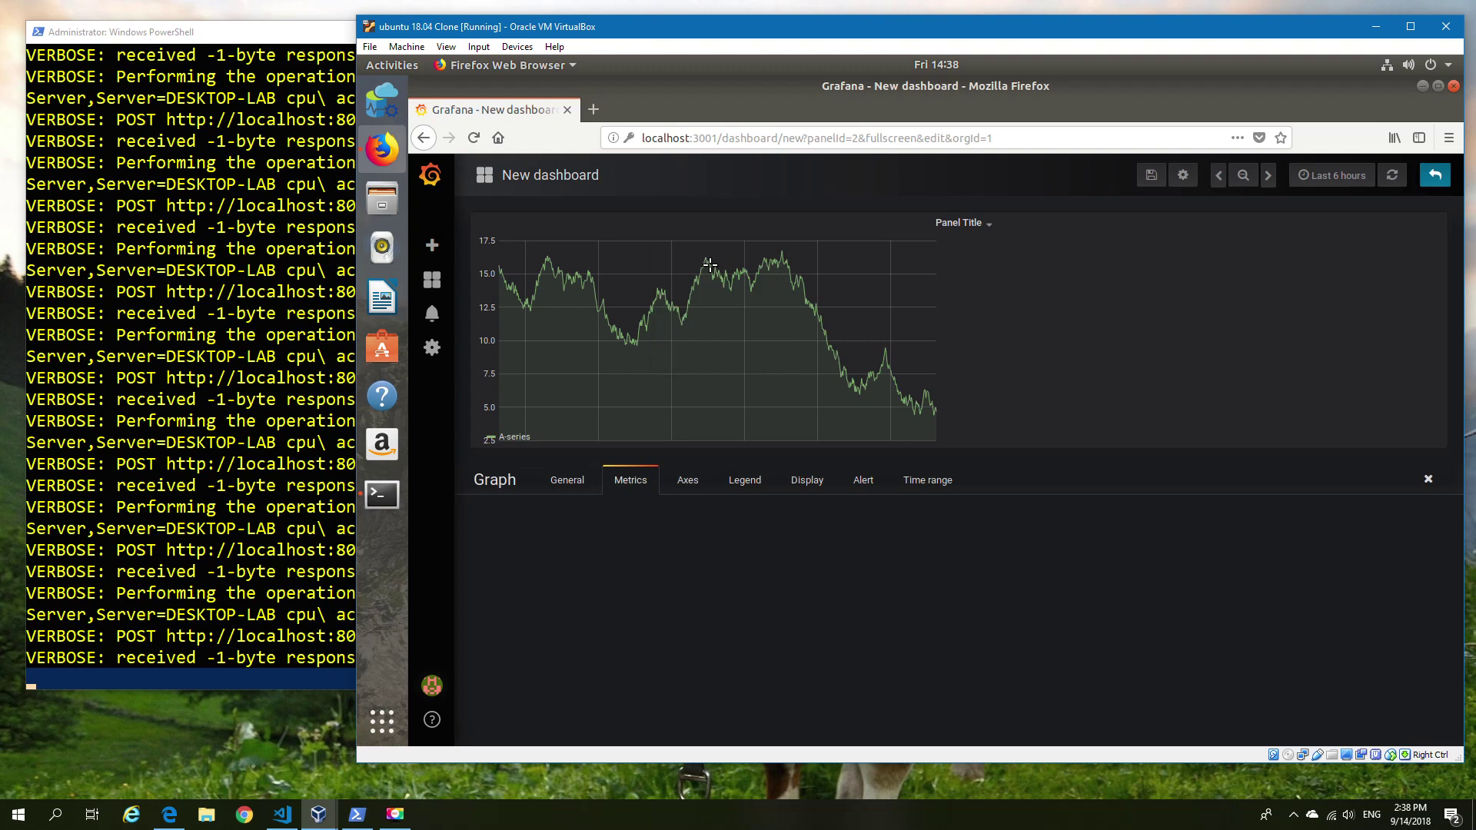
pyautogui.click(596, 531)
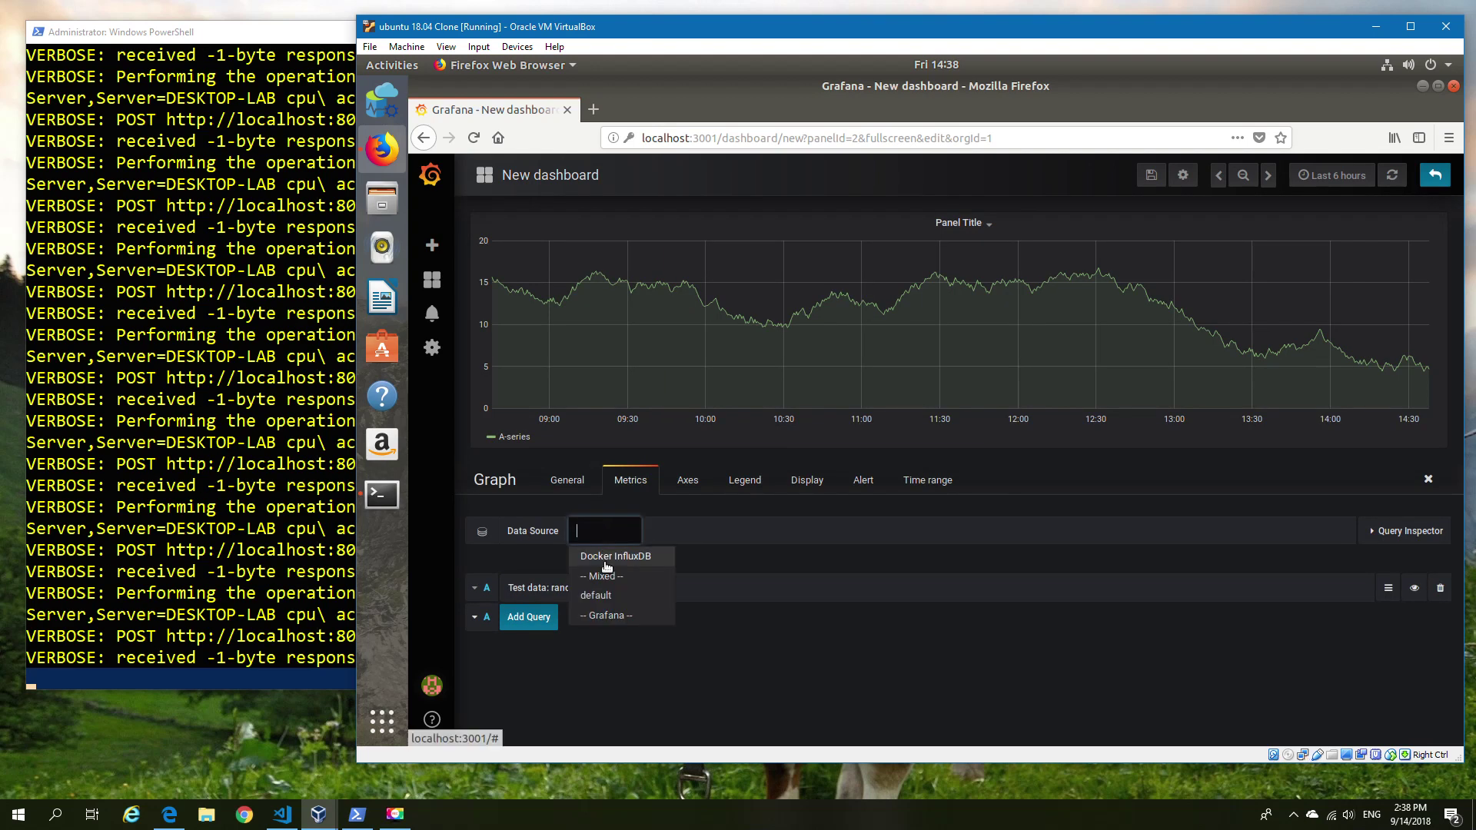
pyautogui.click(615, 558)
# Query FROM Server with a WHERE Server = DESKTOP-LAB condition.
pyautogui.scroll(-2, 893, 576)
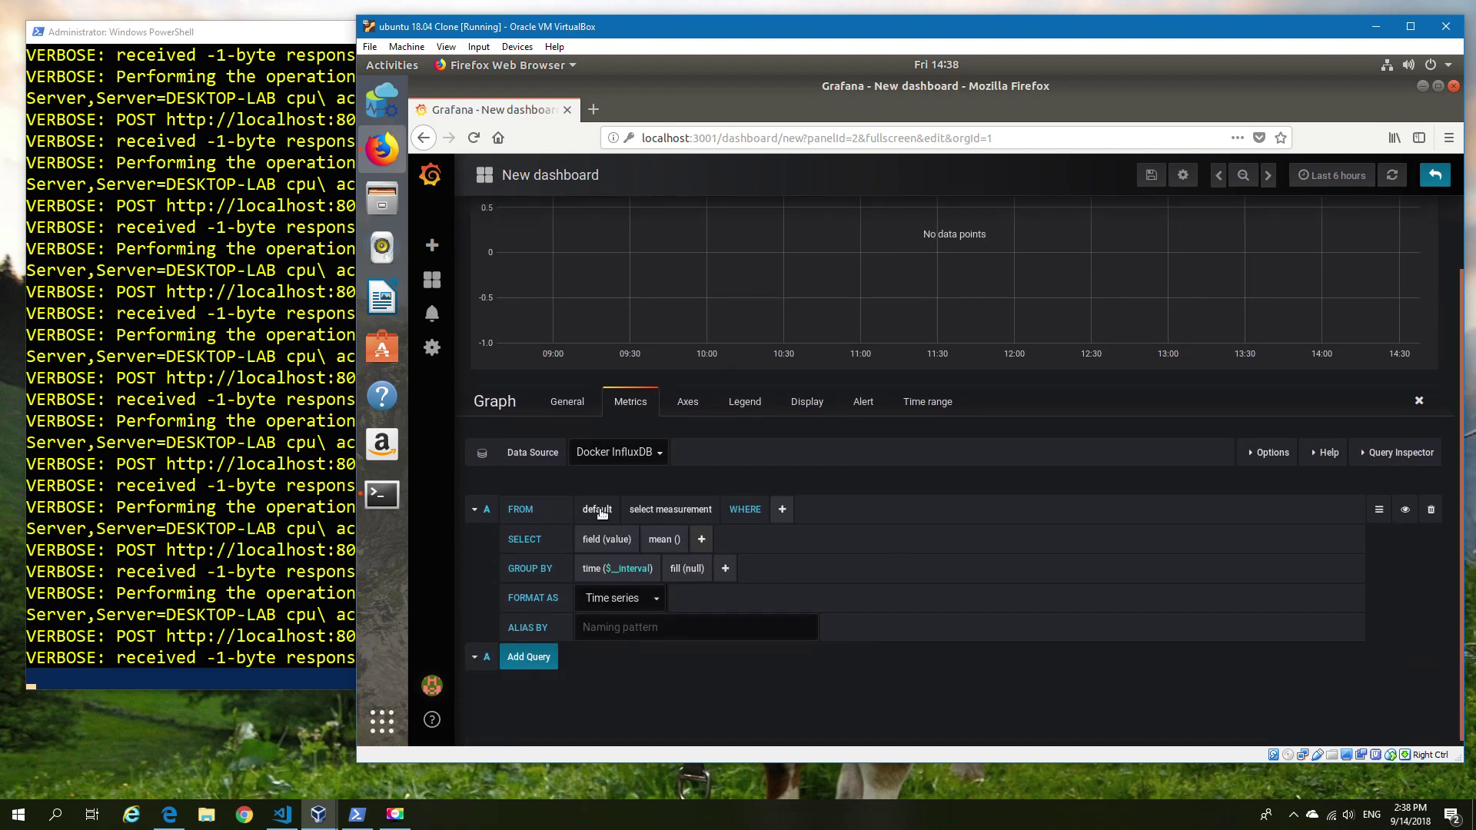
pyautogui.click(600, 510)
pyautogui.click(677, 509)
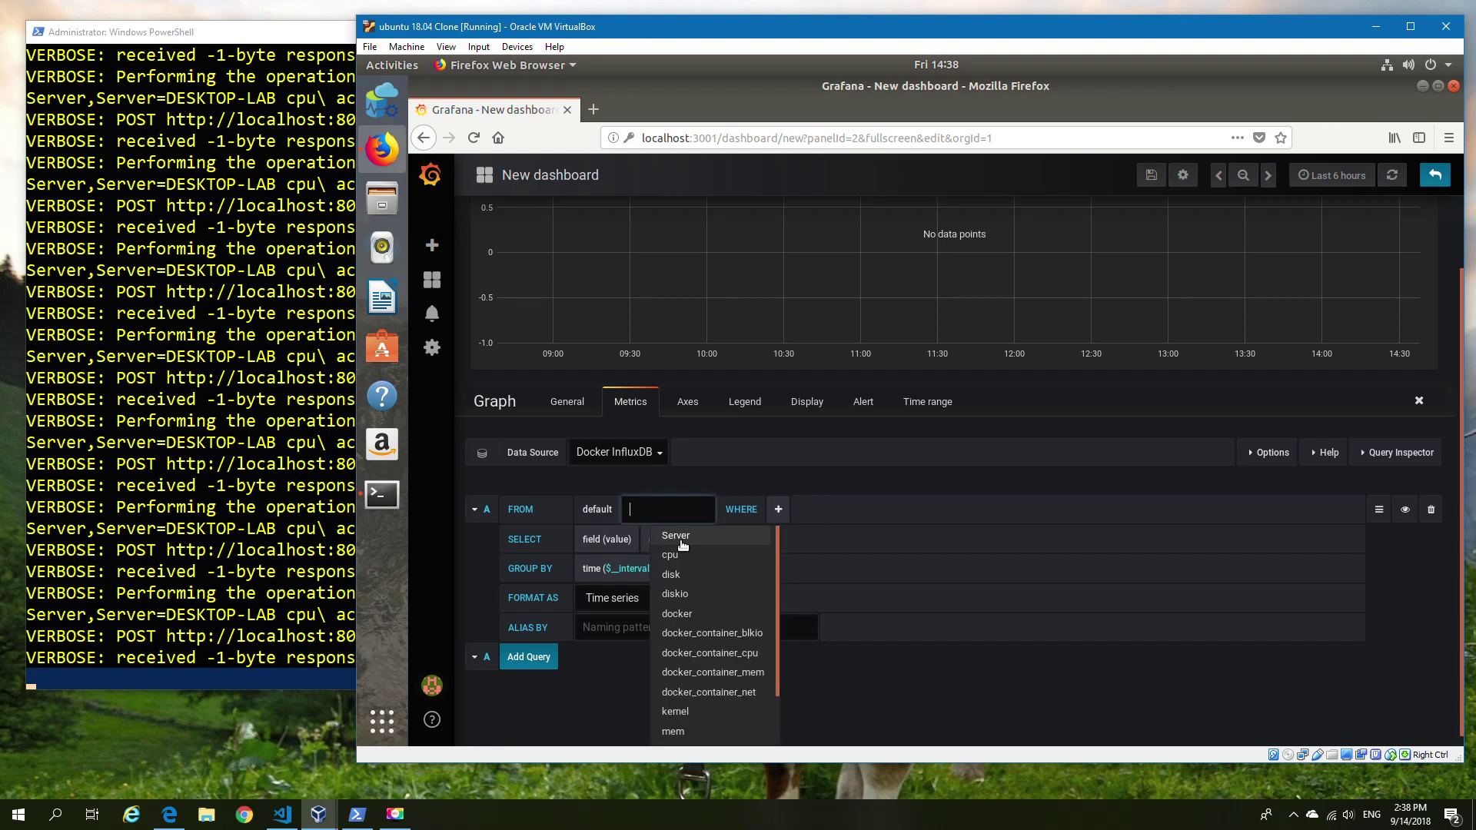
pyautogui.click(680, 532)
pyautogui.click(725, 509)
pyautogui.click(738, 536)
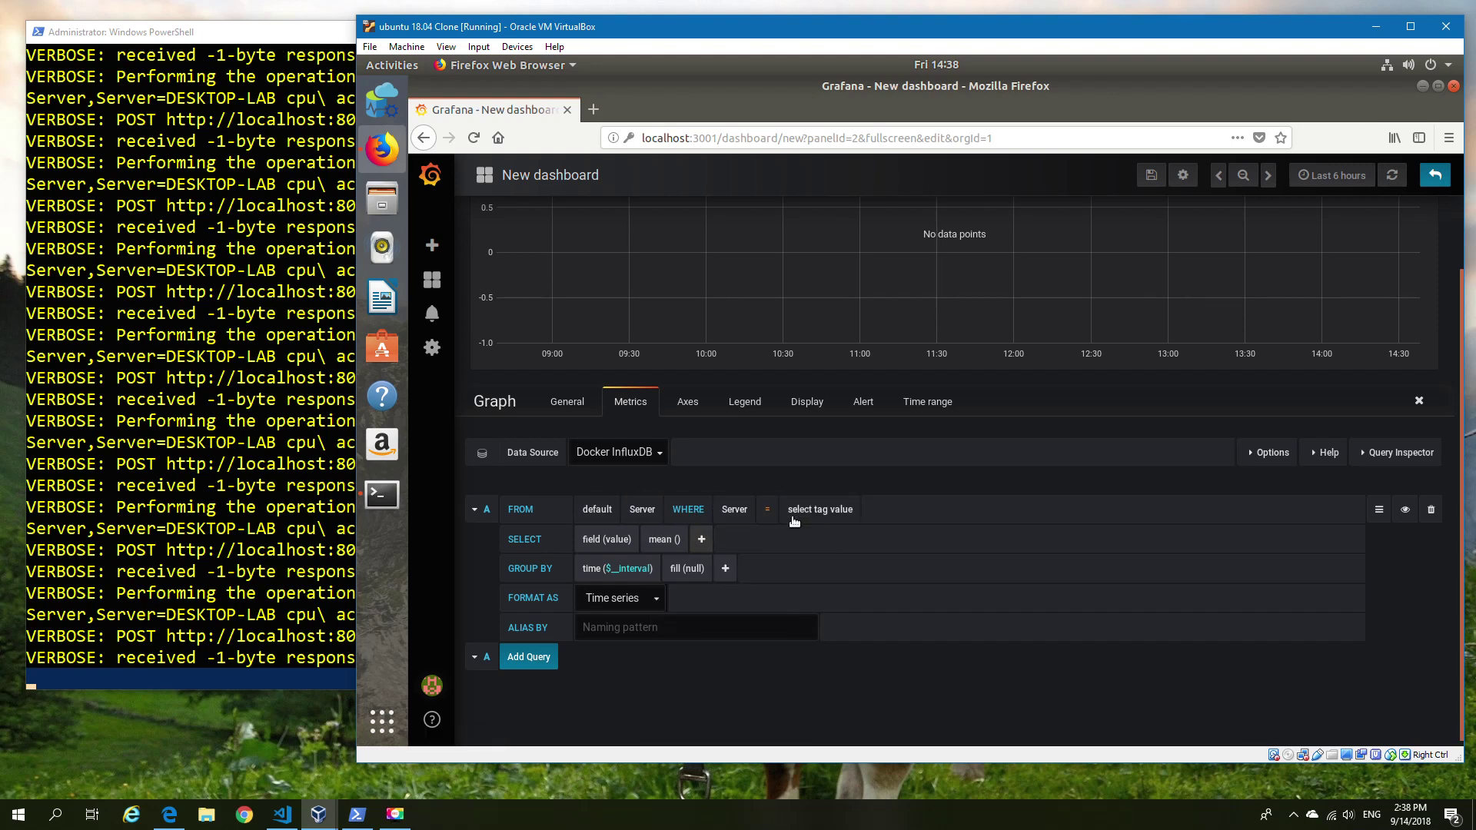
pyautogui.click(812, 514)
pyautogui.click(814, 535)
# Edit the loop's tags to add a Prod key and run it.
pyautogui.click(308, 38)
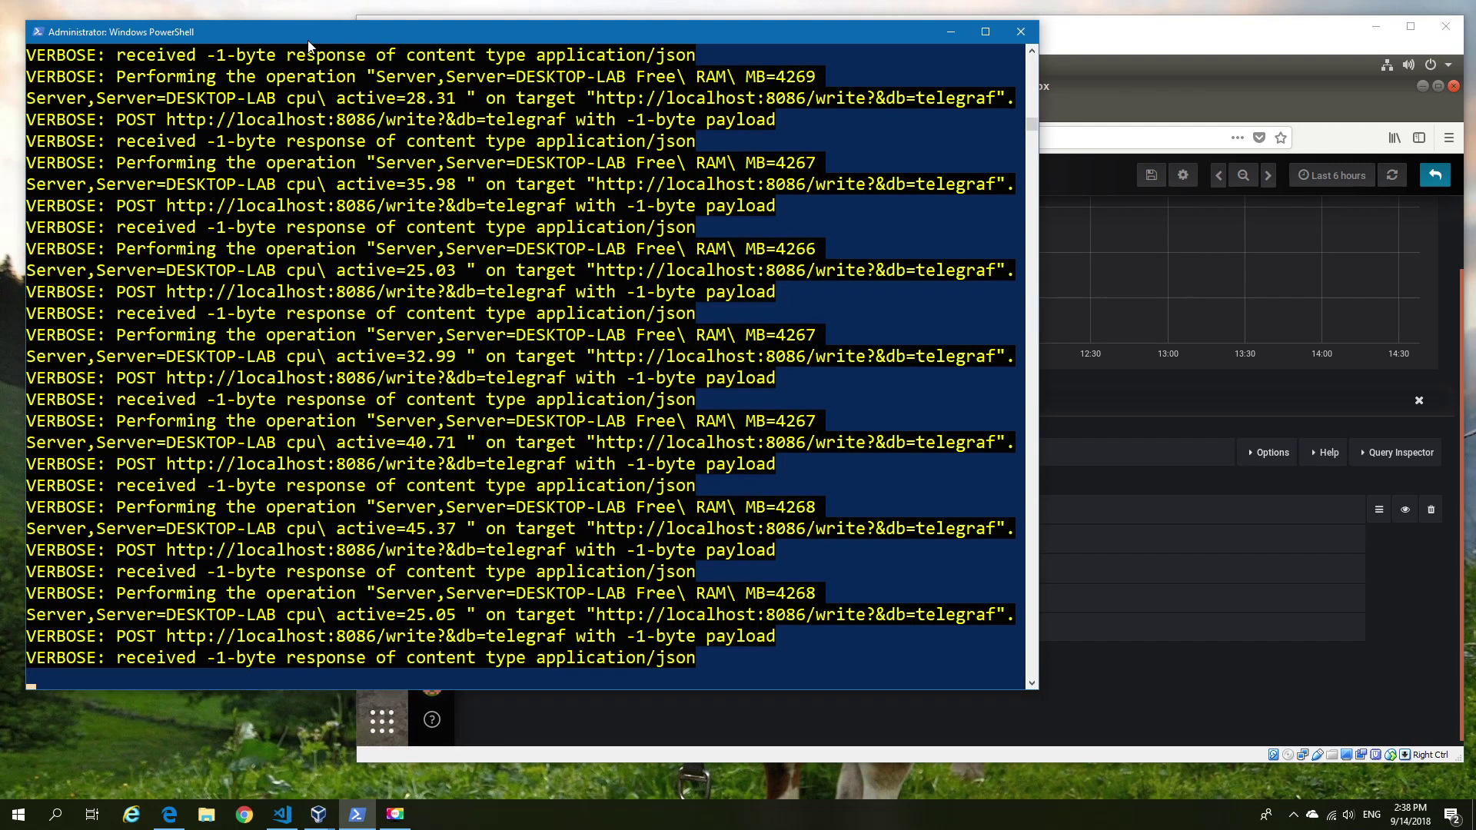
pyautogui.press('Up')
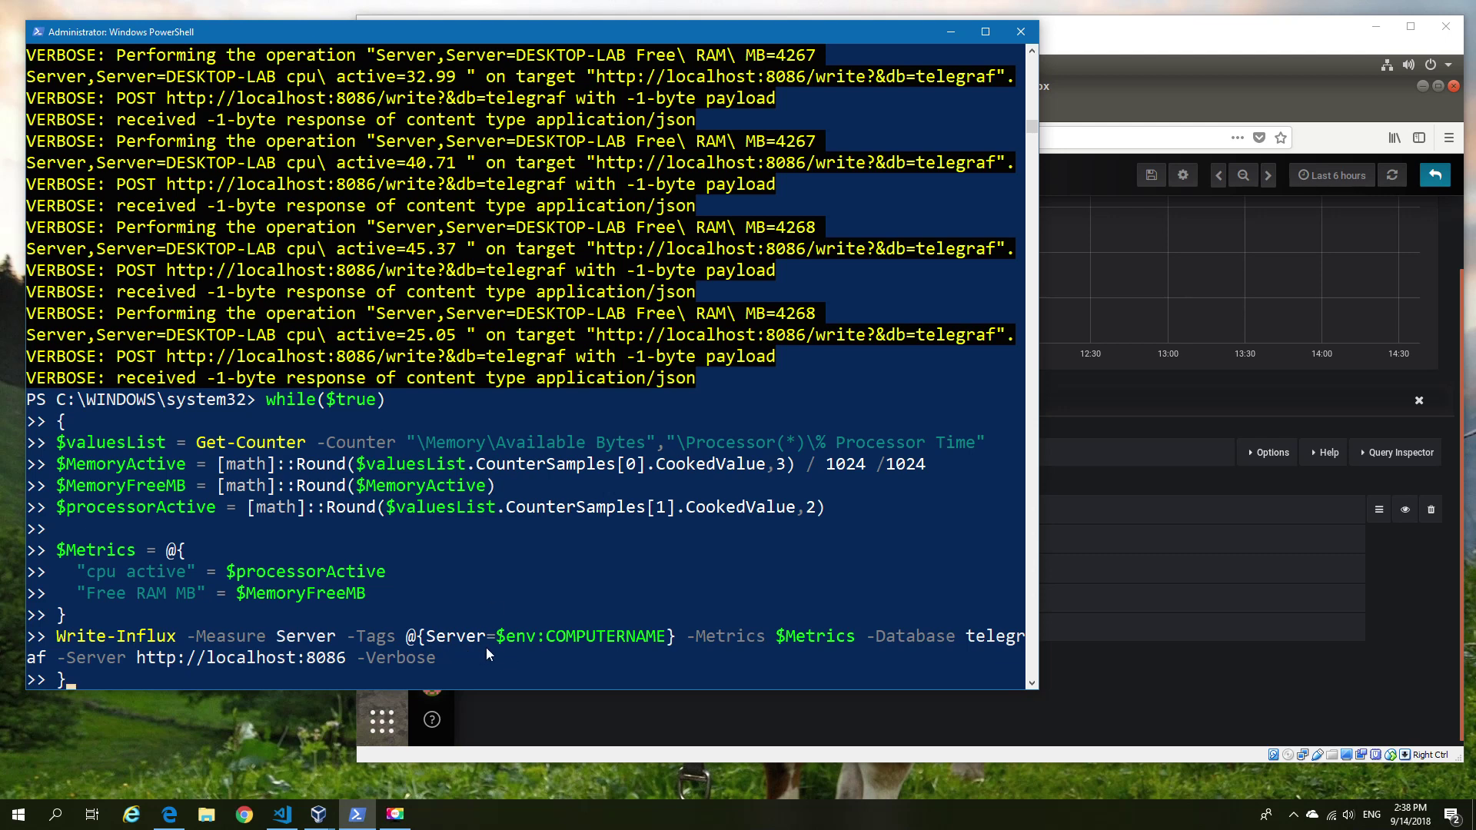
pyautogui.press('Left')
pyautogui.press('Left')
pyautogui.press('Left')
pyautogui.press('Left')
pyautogui.press('Left')
pyautogui.press('Left')
pyautogui.press('Left')
pyautogui.press('Left')
pyautogui.press('Left')
pyautogui.press('Left')
pyautogui.press('Left')
pyautogui.press('Left')
pyautogui.press('Left')
pyautogui.press('Left')
pyautogui.press('Left')
pyautogui.press('Left')
pyautogui.press('Left')
pyautogui.press('Left')
pyautogui.press('Left')
pyautogui.press('Left')
pyautogui.press('Left')
pyautogui.press('Left')
pyautogui.press('Left')
pyautogui.press('Left')
pyautogui.press('Left')
pyautogui.press('Left')
pyautogui.press('Left')
pyautogui.press('Left')
pyautogui.press('Left')
pyautogui.press('Left')
pyautogui.press('Left')
pyautogui.press('Left')
pyautogui.press('Left')
pyautogui.press('Left')
pyautogui.press('Left')
pyautogui.press('Left')
pyautogui.press('Left')
pyautogui.press('Left')
pyautogui.press('Left')
pyautogui.press('Left')
pyautogui.press('Left')
pyautogui.press('Left')
pyautogui.press('Left')
pyautogui.press('Left')
pyautogui.press('Left')
pyautogui.write('prod,')
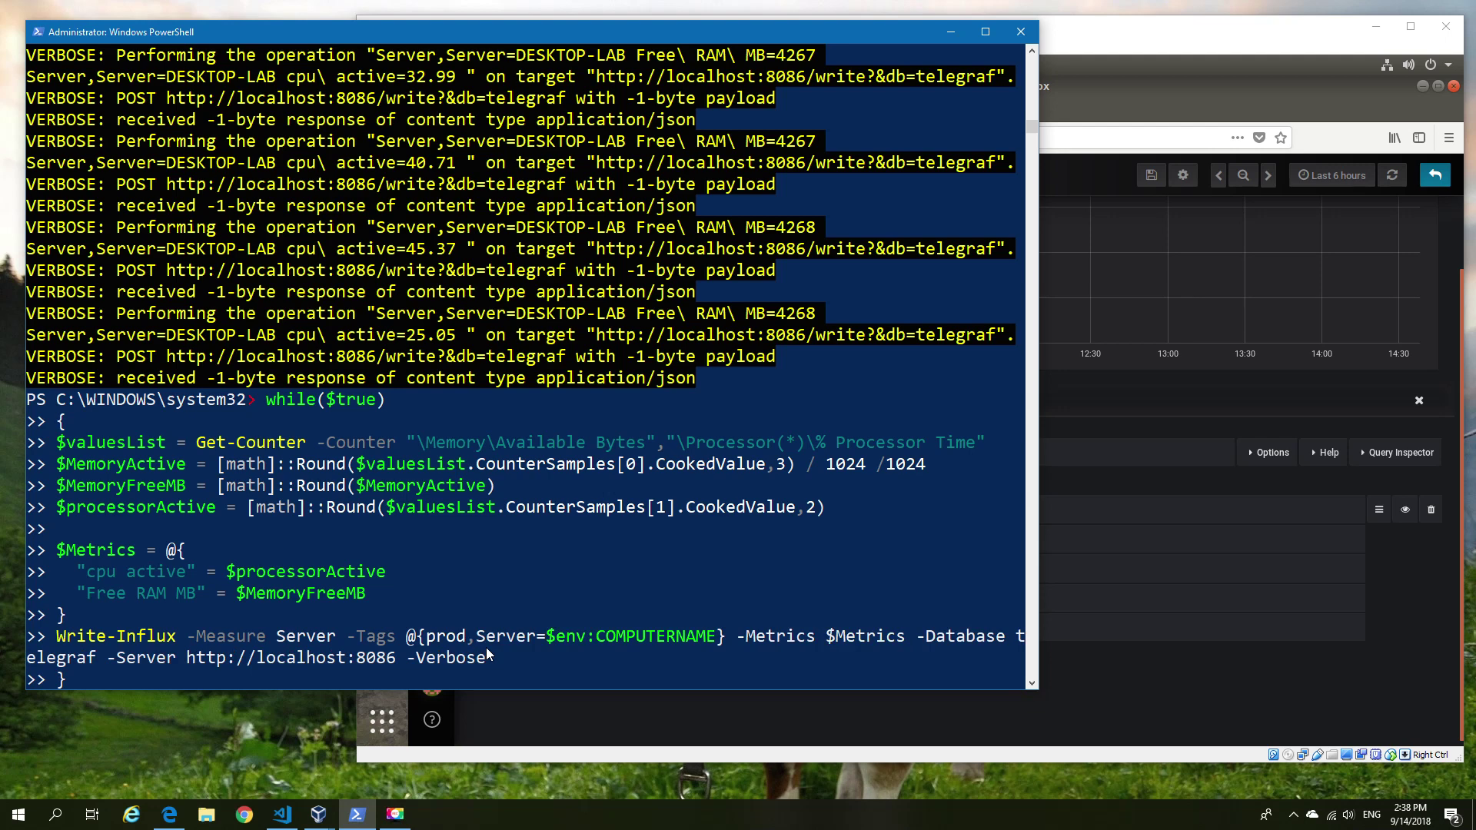
pyautogui.press('Return')
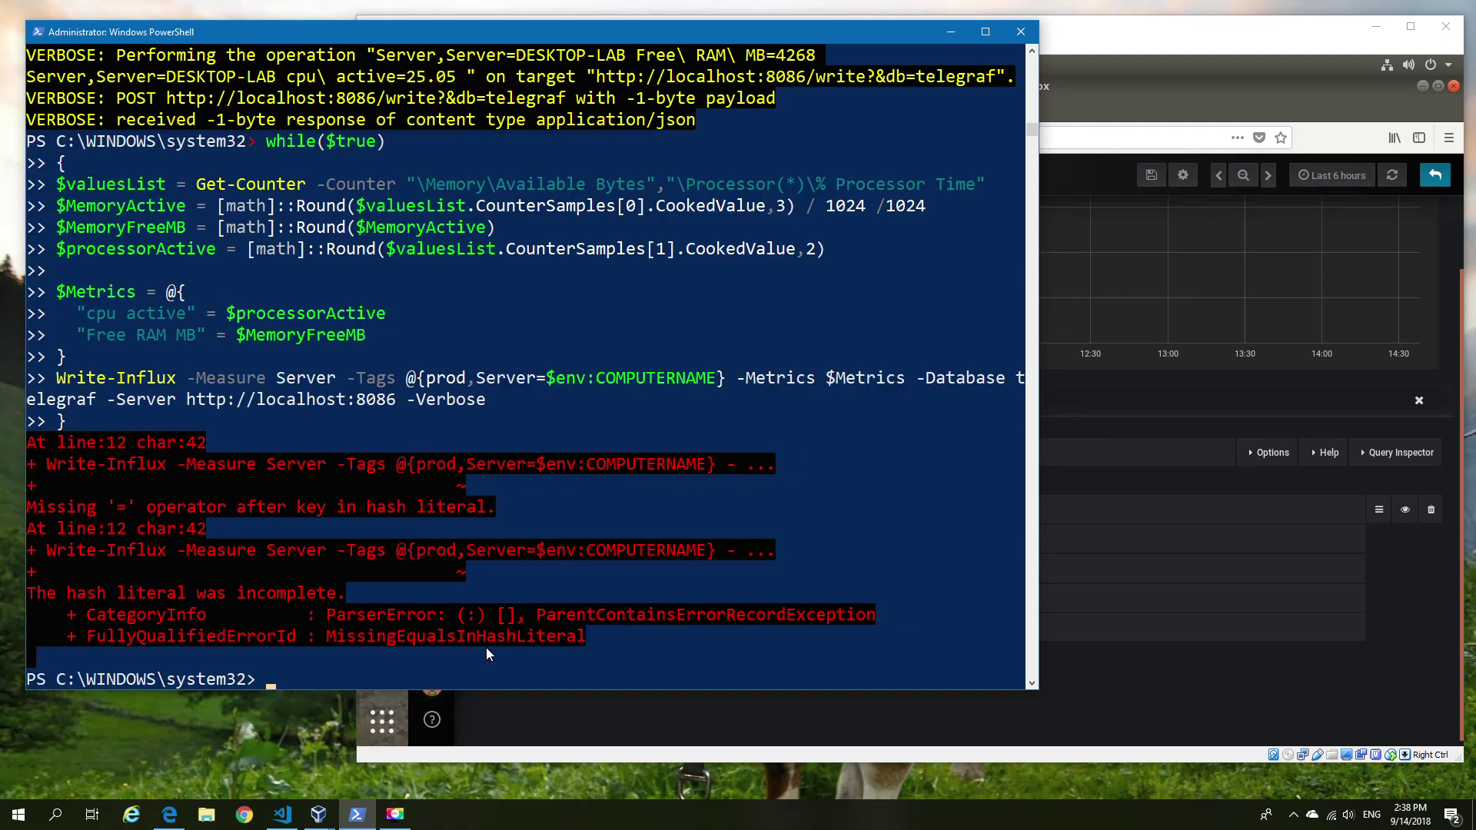
# Fix the malformed tag so points are tagged Prod instead of Server, and rerun the loop.
pyautogui.press('Up')
pyautogui.press('BackSpace')
pyautogui.press('BackSpace')
pyautogui.press('BackSpace')
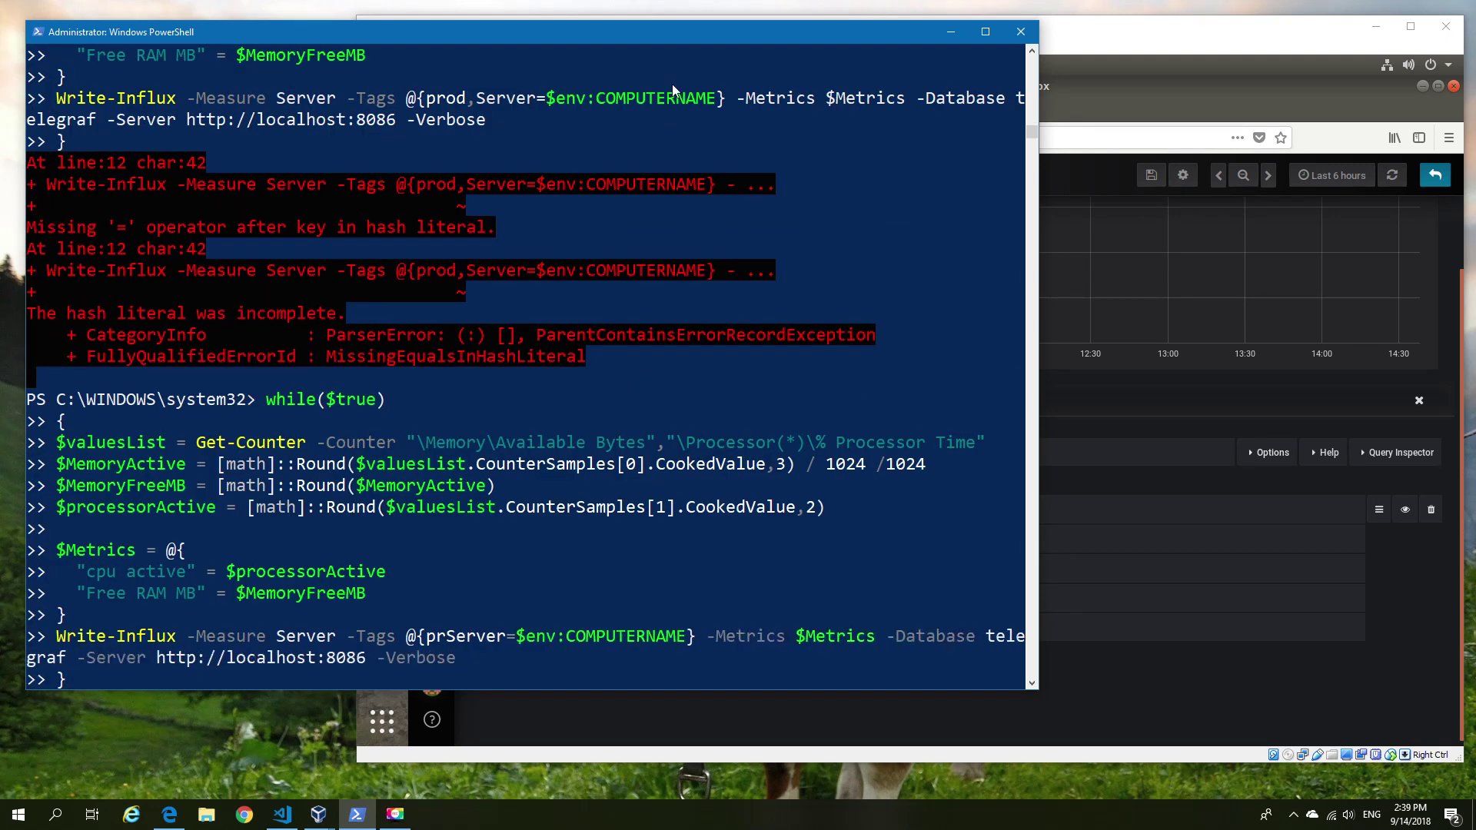
pyautogui.press('BackSpace')
pyautogui.press('BackSpace')
pyautogui.press('Delete')
pyautogui.press('Delete')
pyautogui.press('Delete')
pyautogui.press('Delete')
pyautogui.press('Delete')
pyautogui.press('Delete')
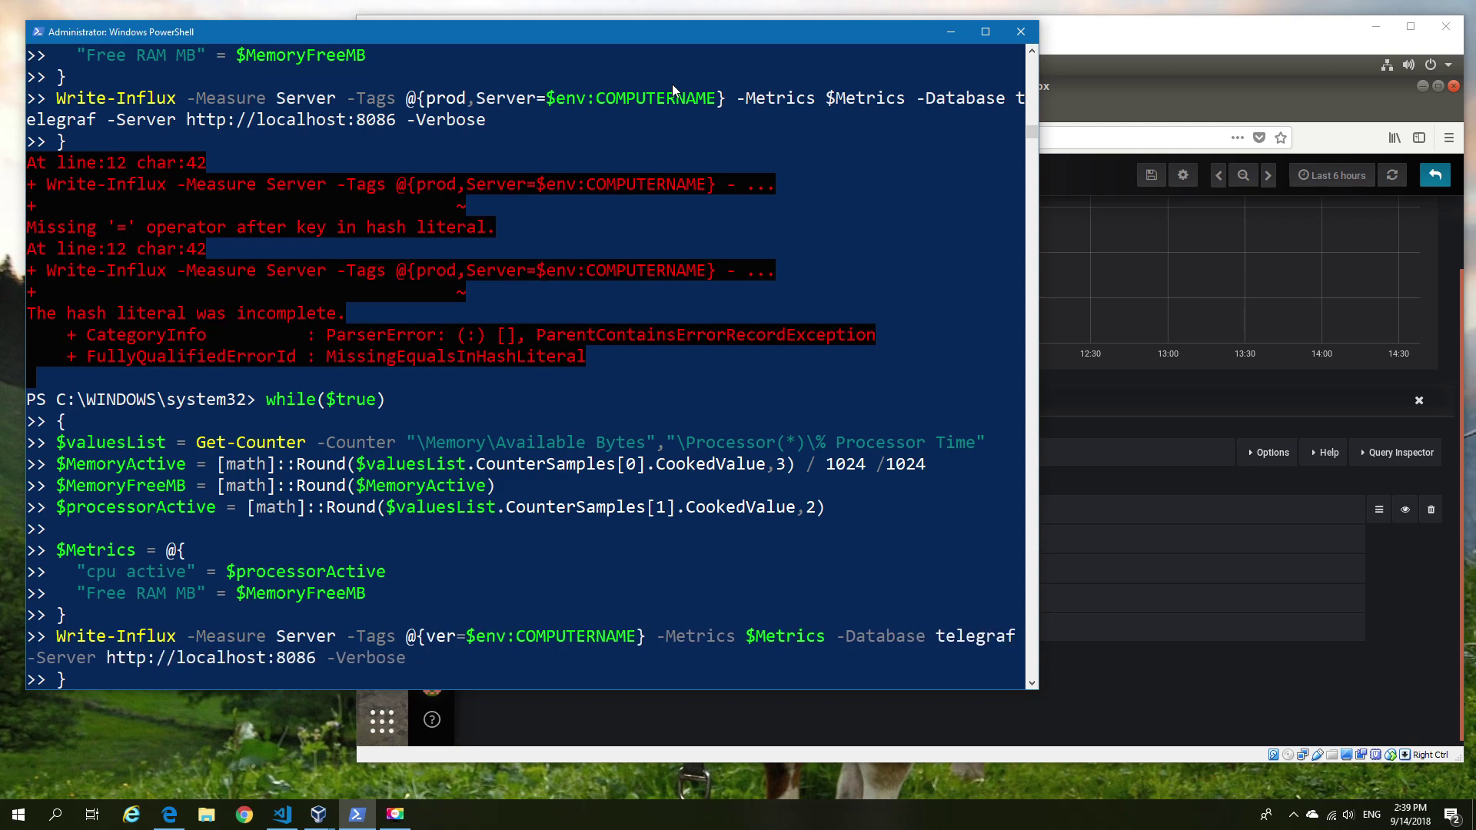
pyautogui.write('Prod')
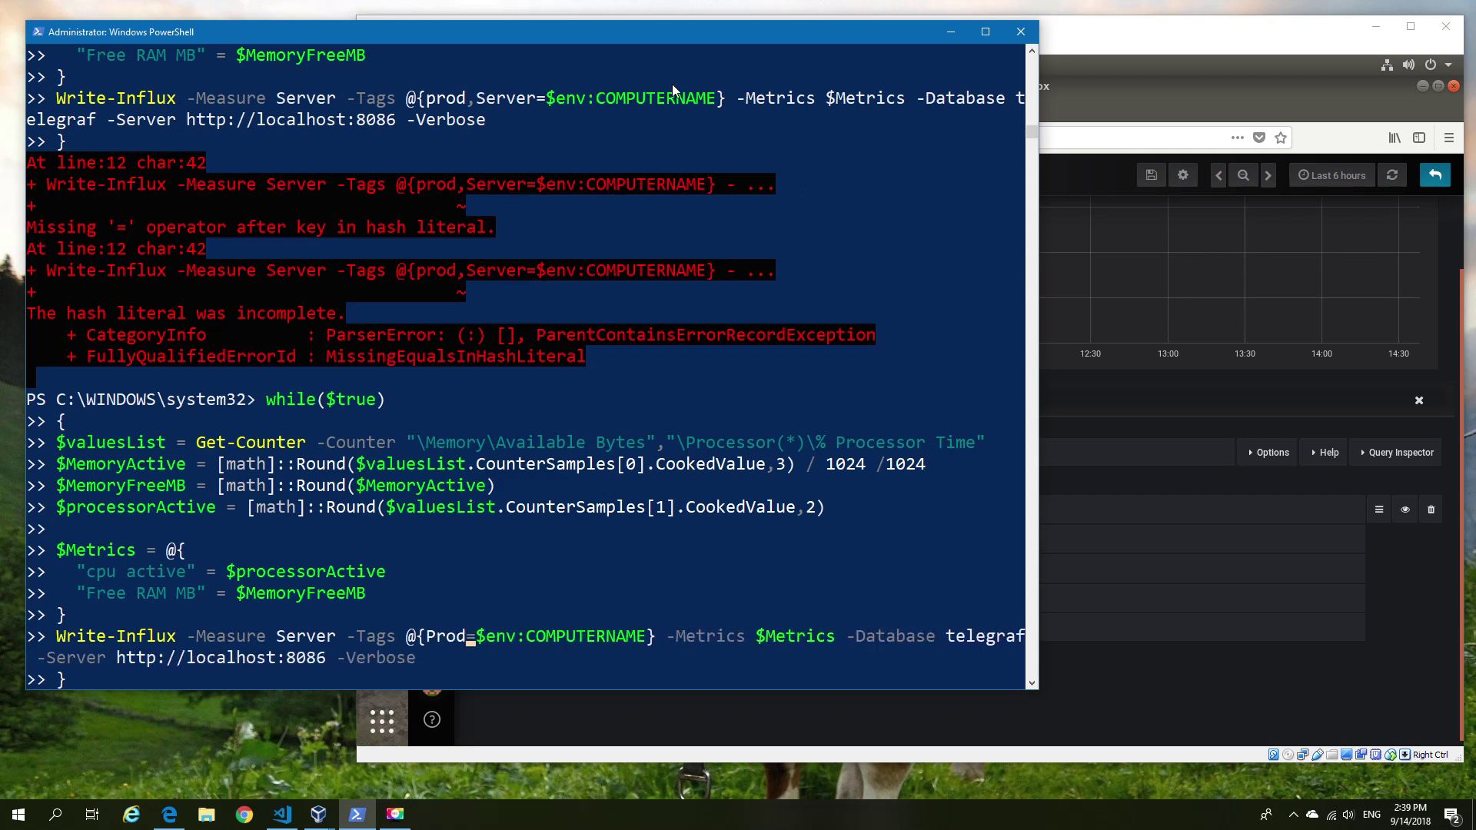
pyautogui.press('Return')
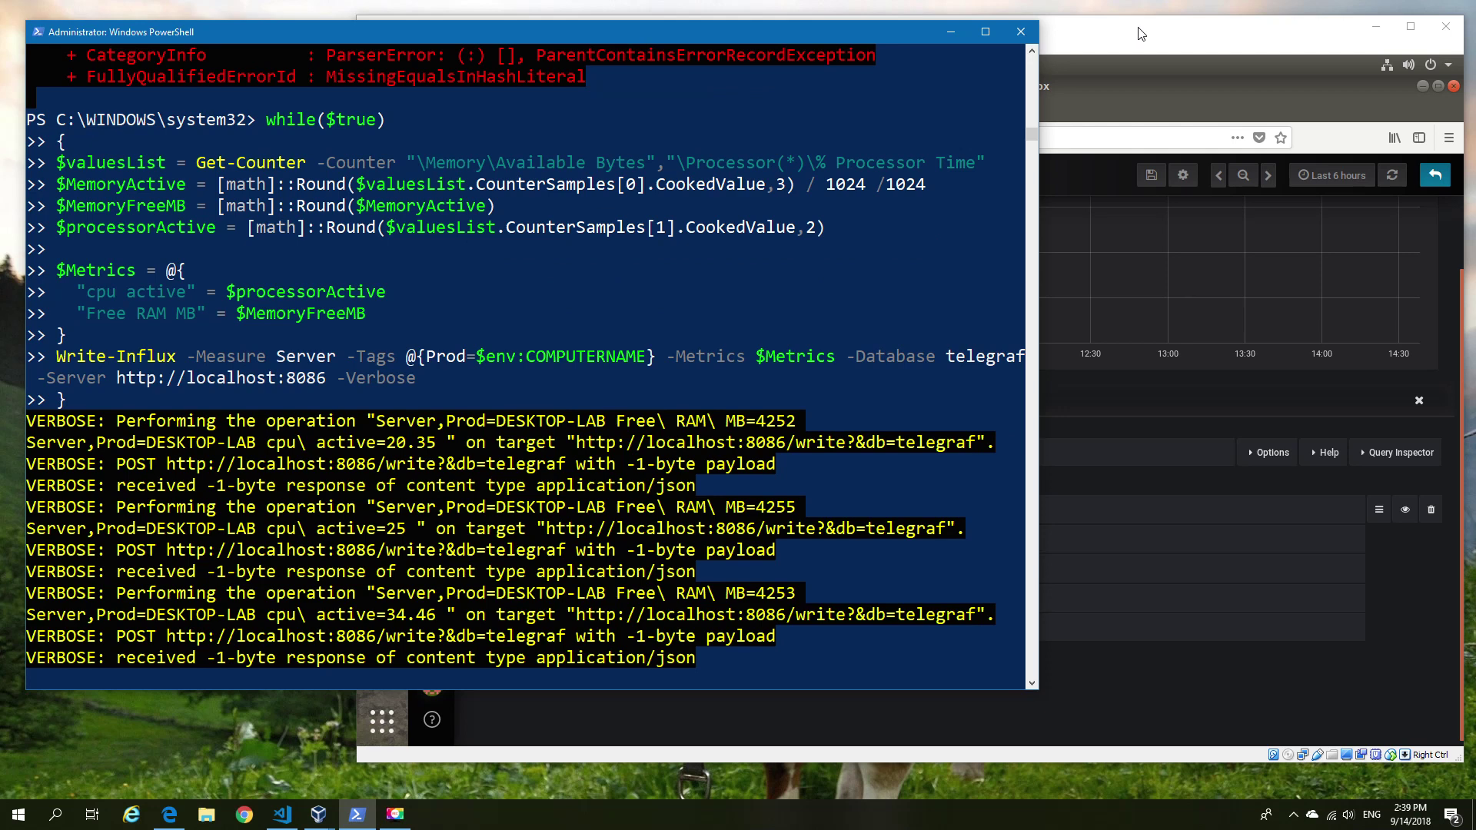
# Change the WHERE filter's tag key from Server to Prod.
pyautogui.click(1141, 34)
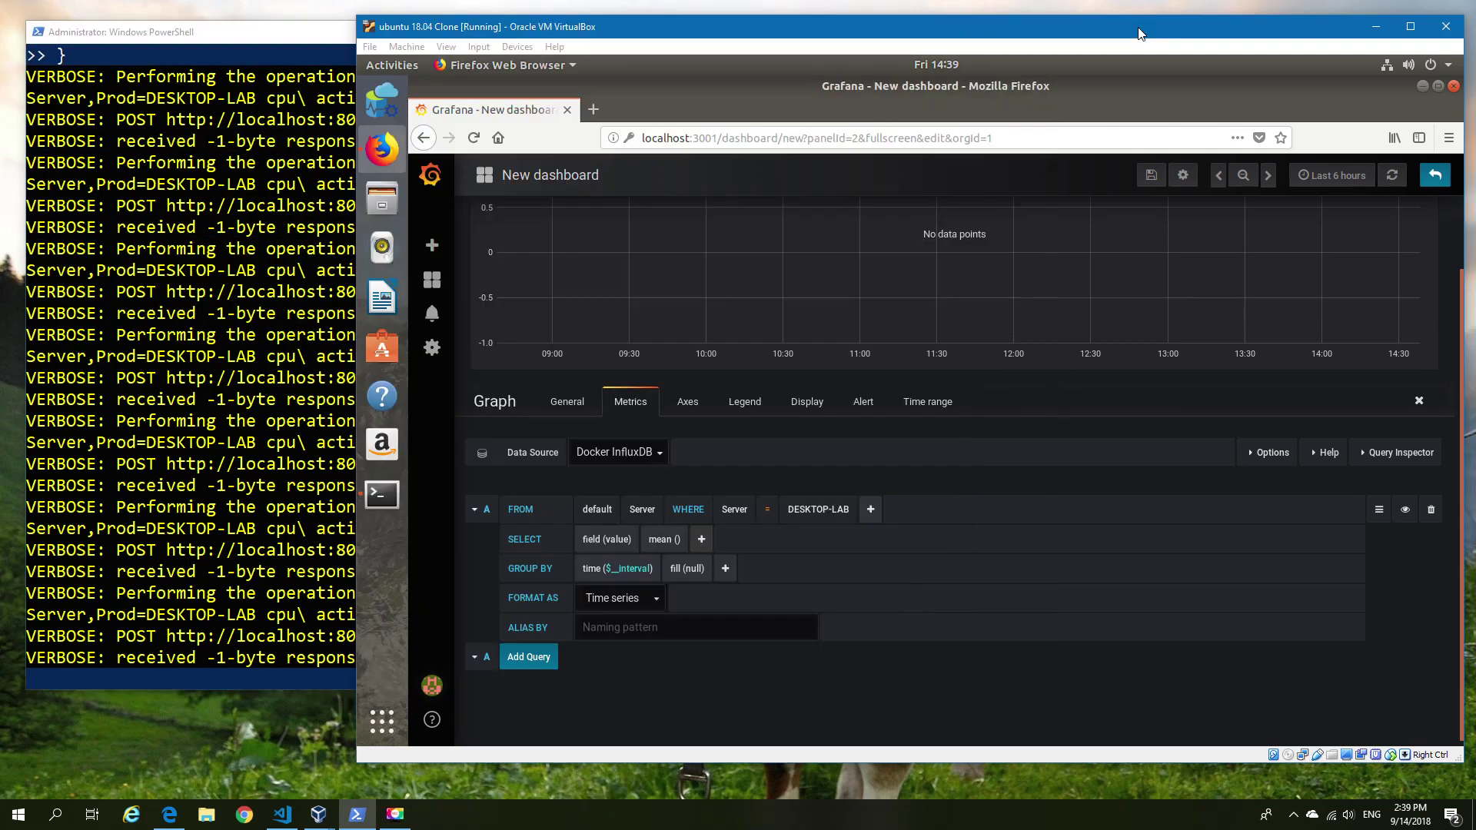
pyautogui.click(743, 510)
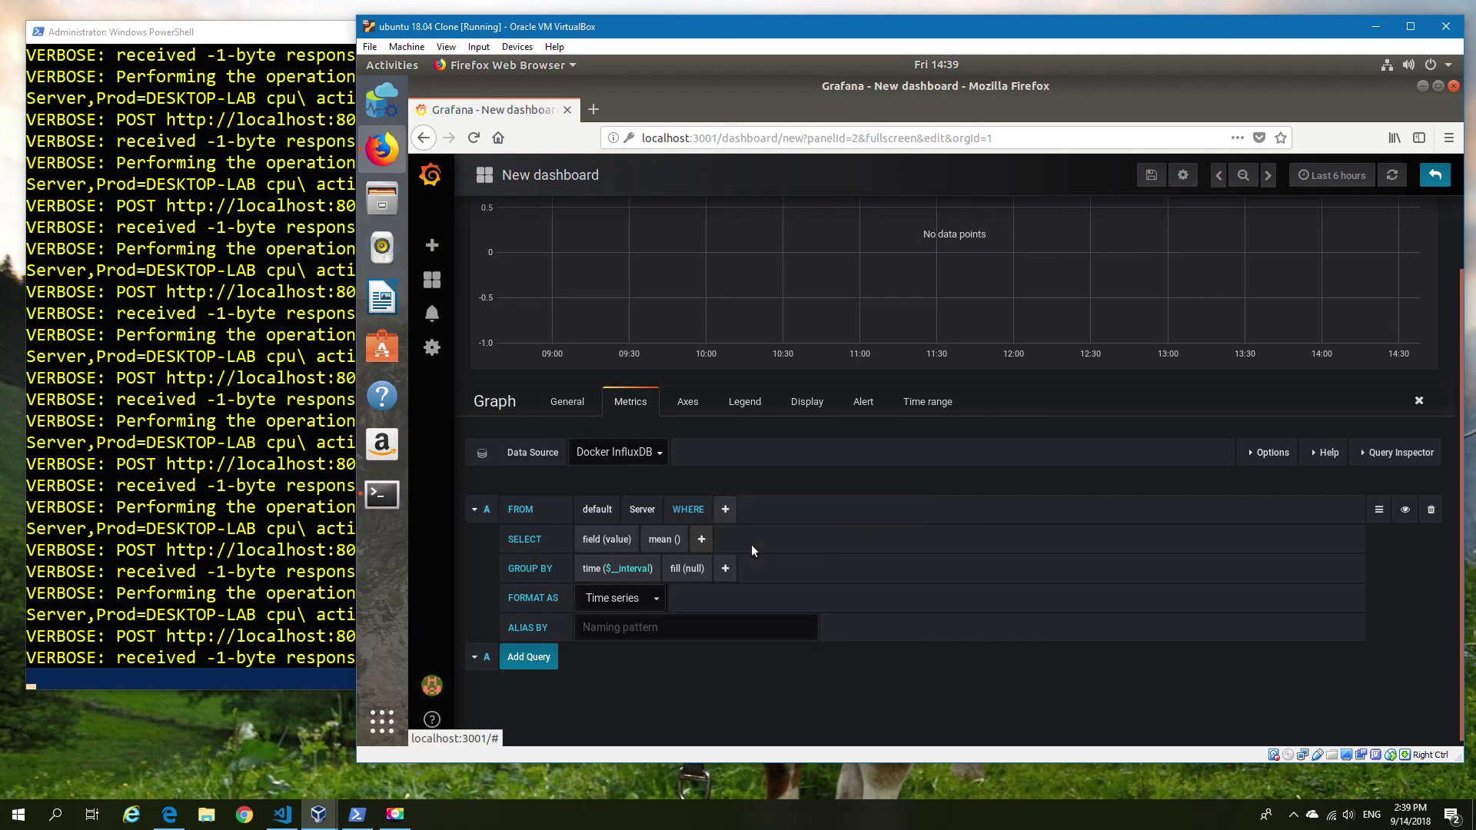
pyautogui.click(743, 537)
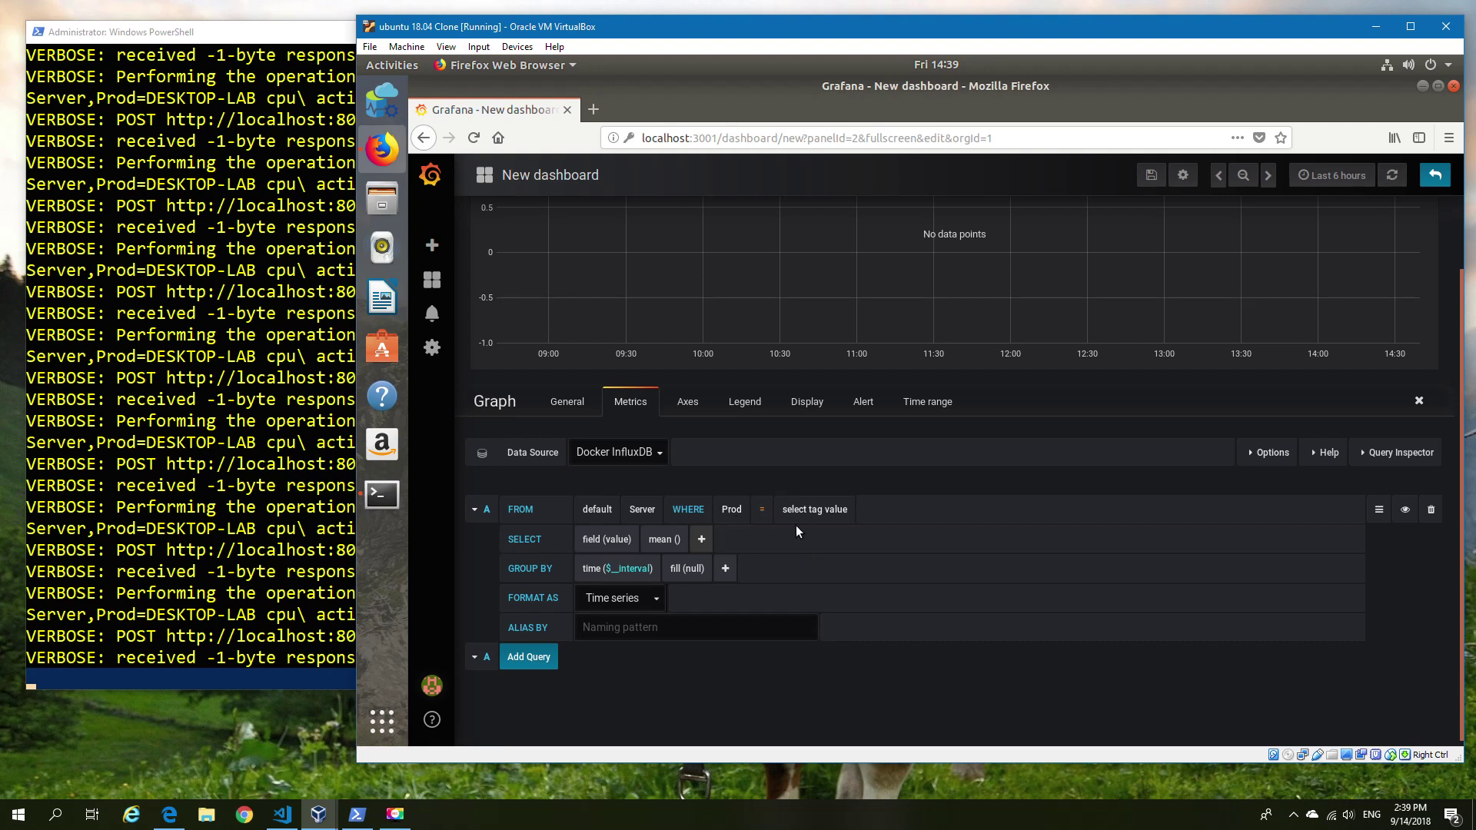
pyautogui.click(742, 513)
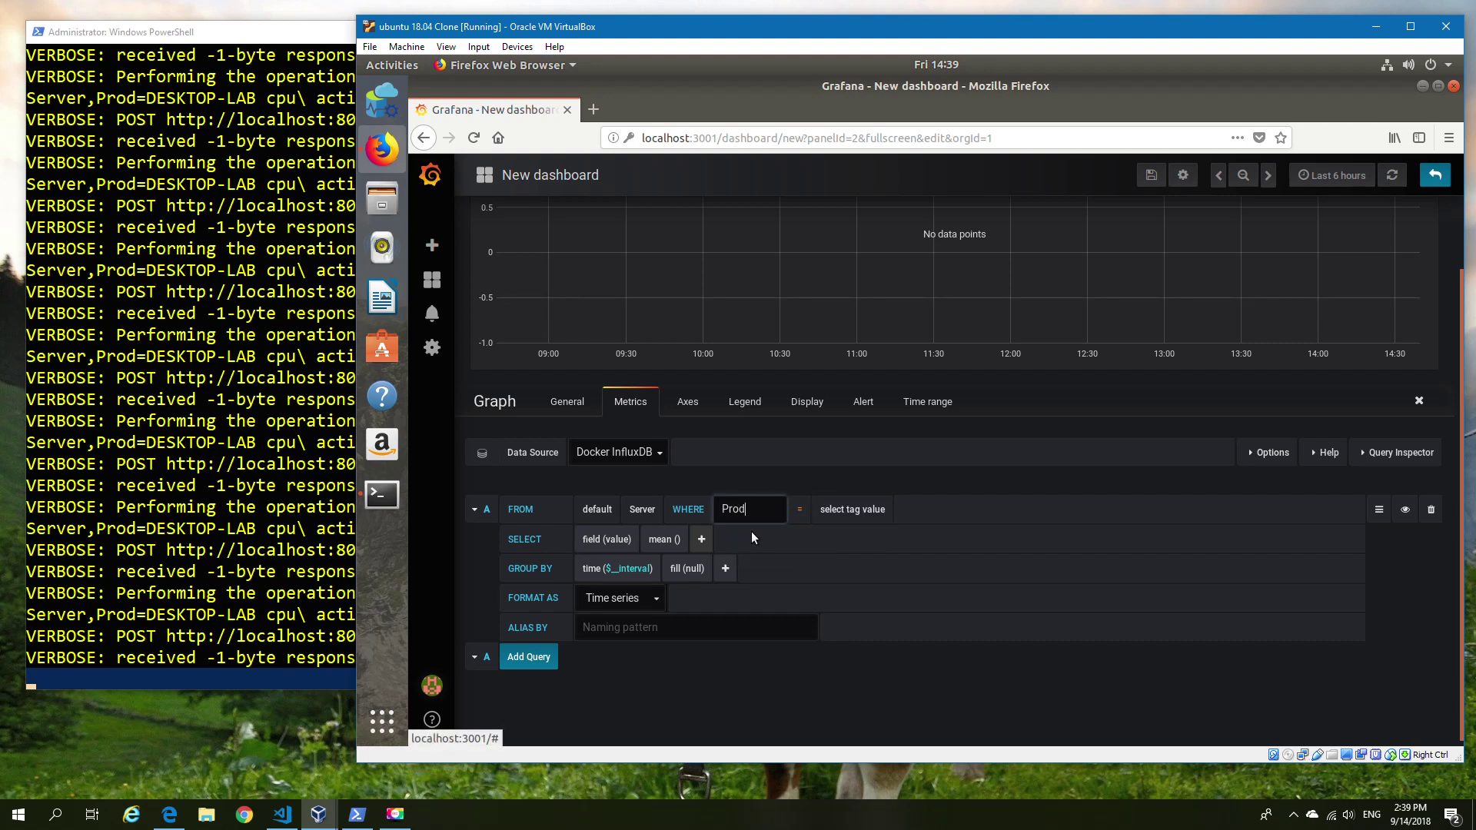
pyautogui.click(793, 545)
# Plot field cpu active raw, removing mean() and the time and fill GROUP BY clauses.
pyautogui.click(618, 539)
pyautogui.click(631, 567)
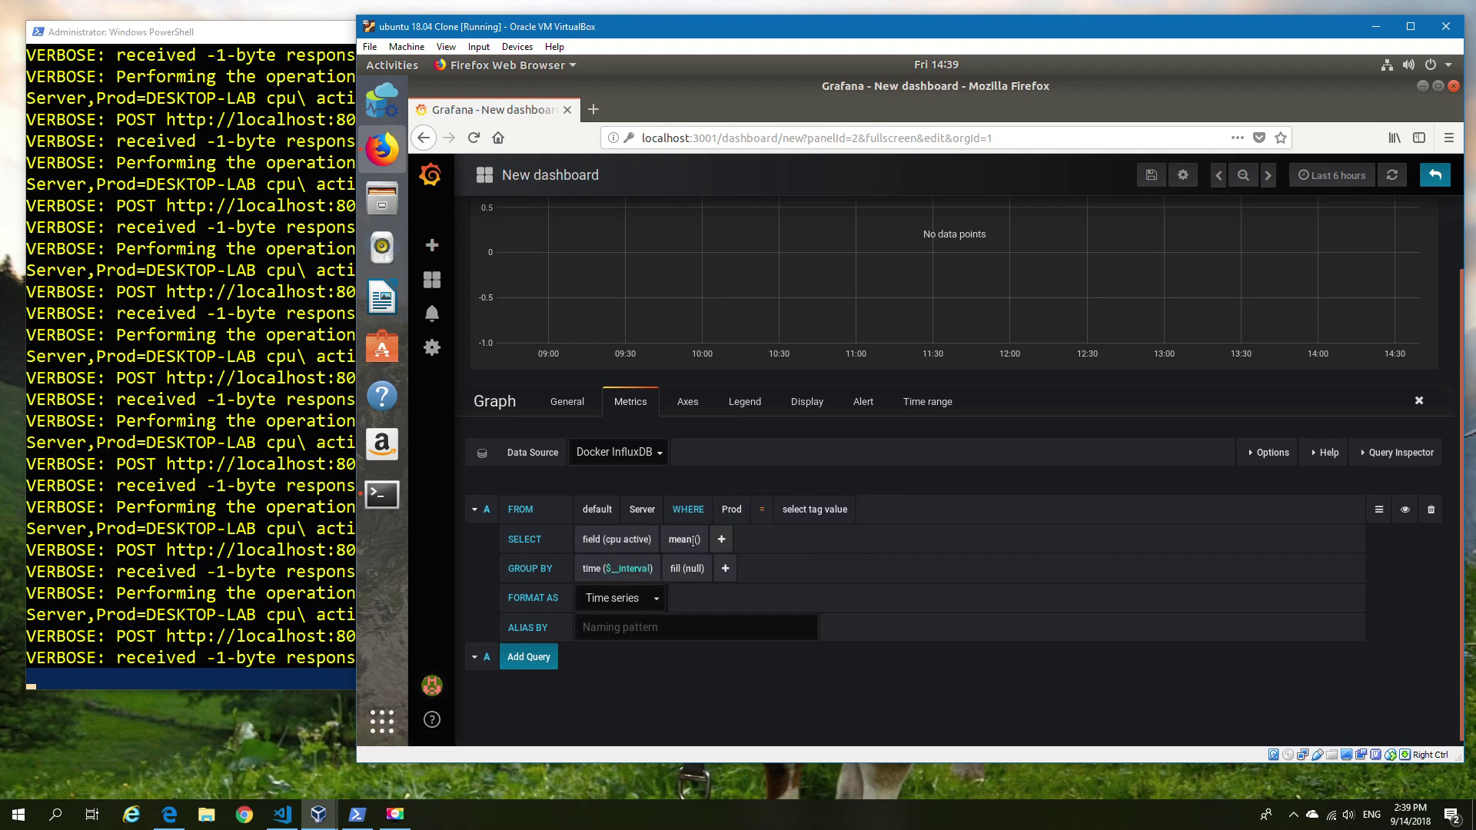
pyautogui.click(684, 539)
pyautogui.click(681, 560)
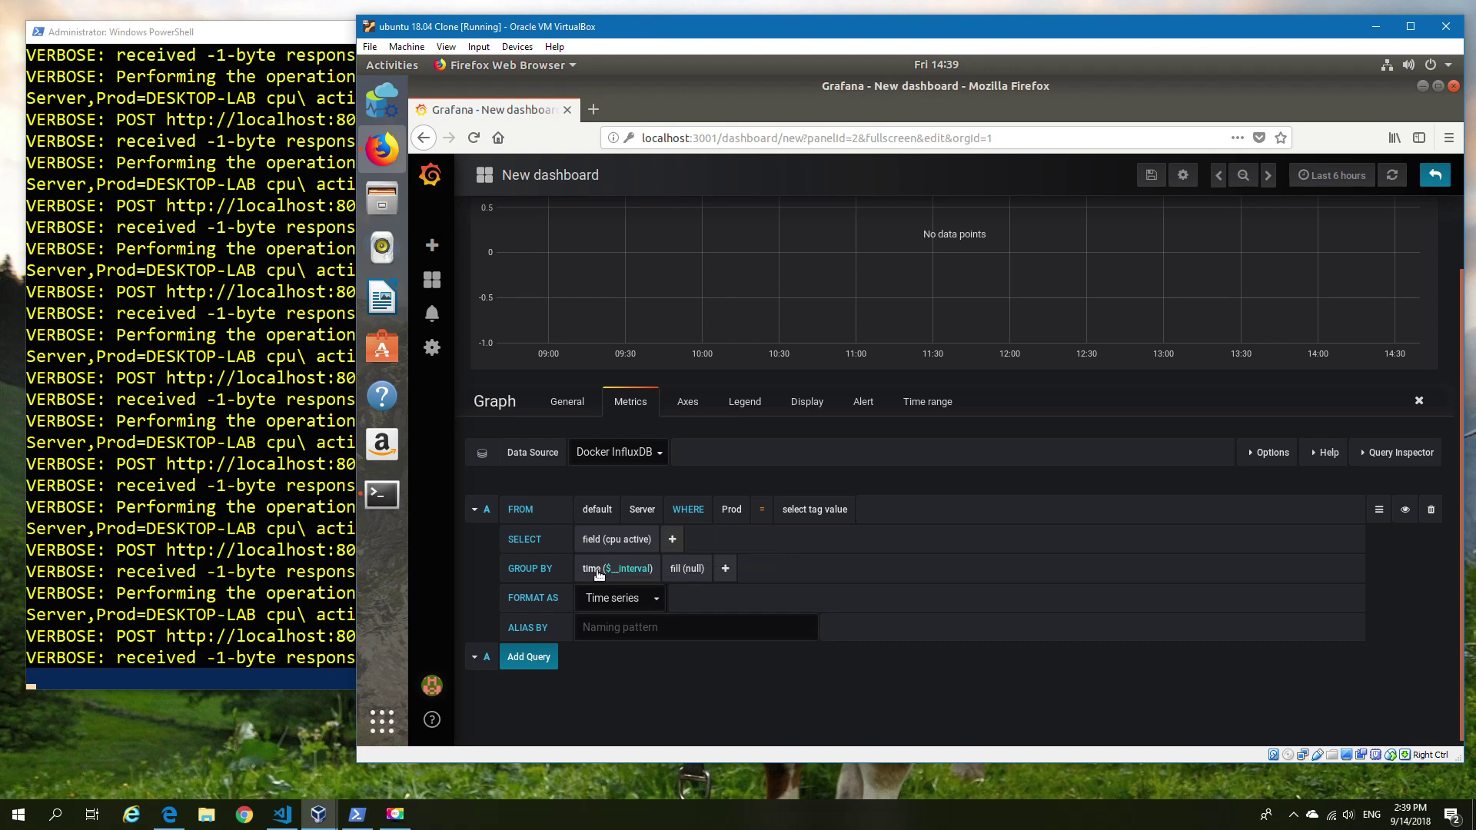
pyautogui.click(599, 569)
pyautogui.click(611, 591)
pyautogui.click(629, 604)
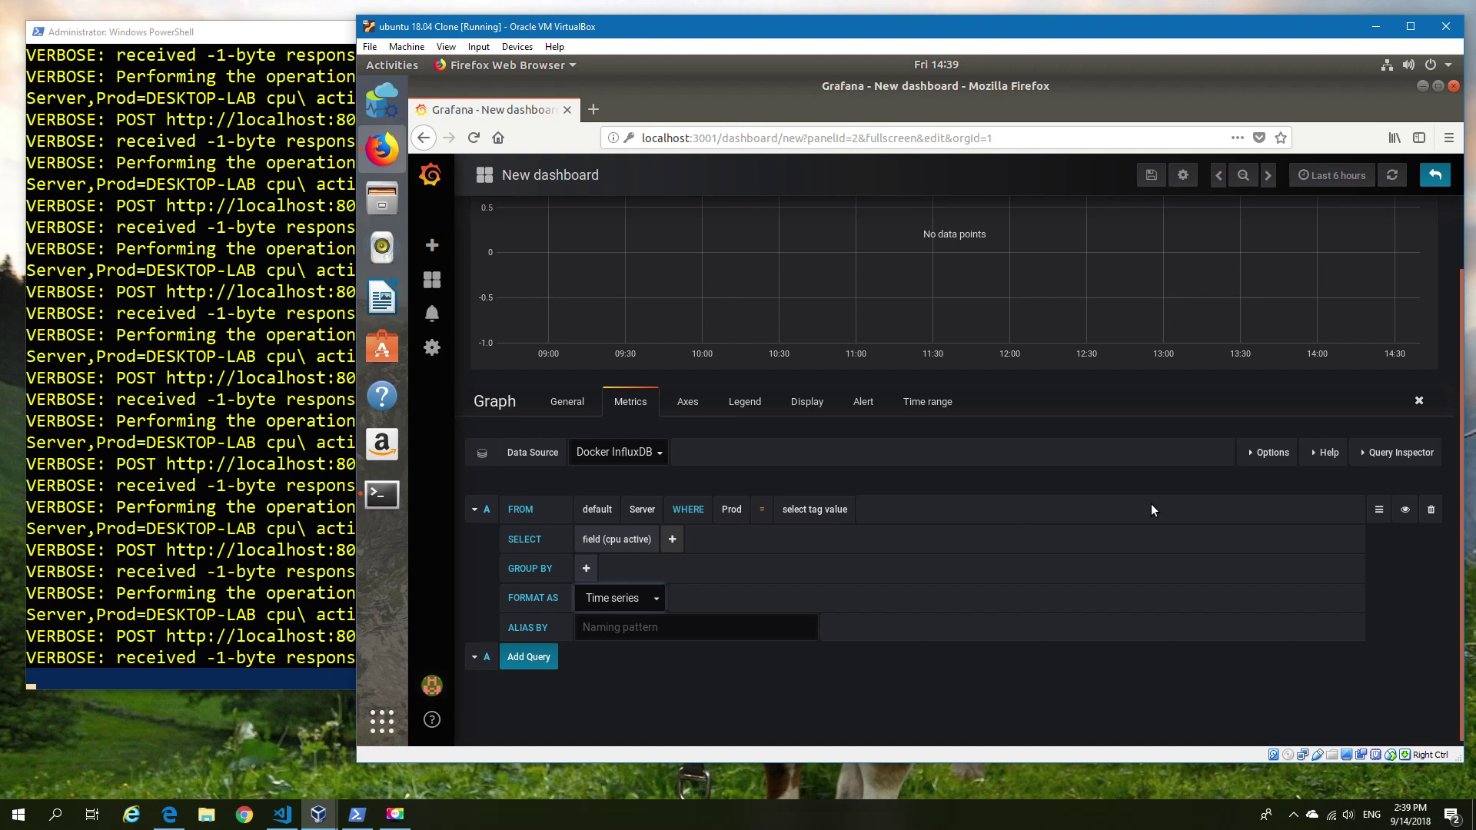
# Set the filter condition to Prod = DESKTOP-LAB.
pyautogui.scroll(1, 1389, 527)
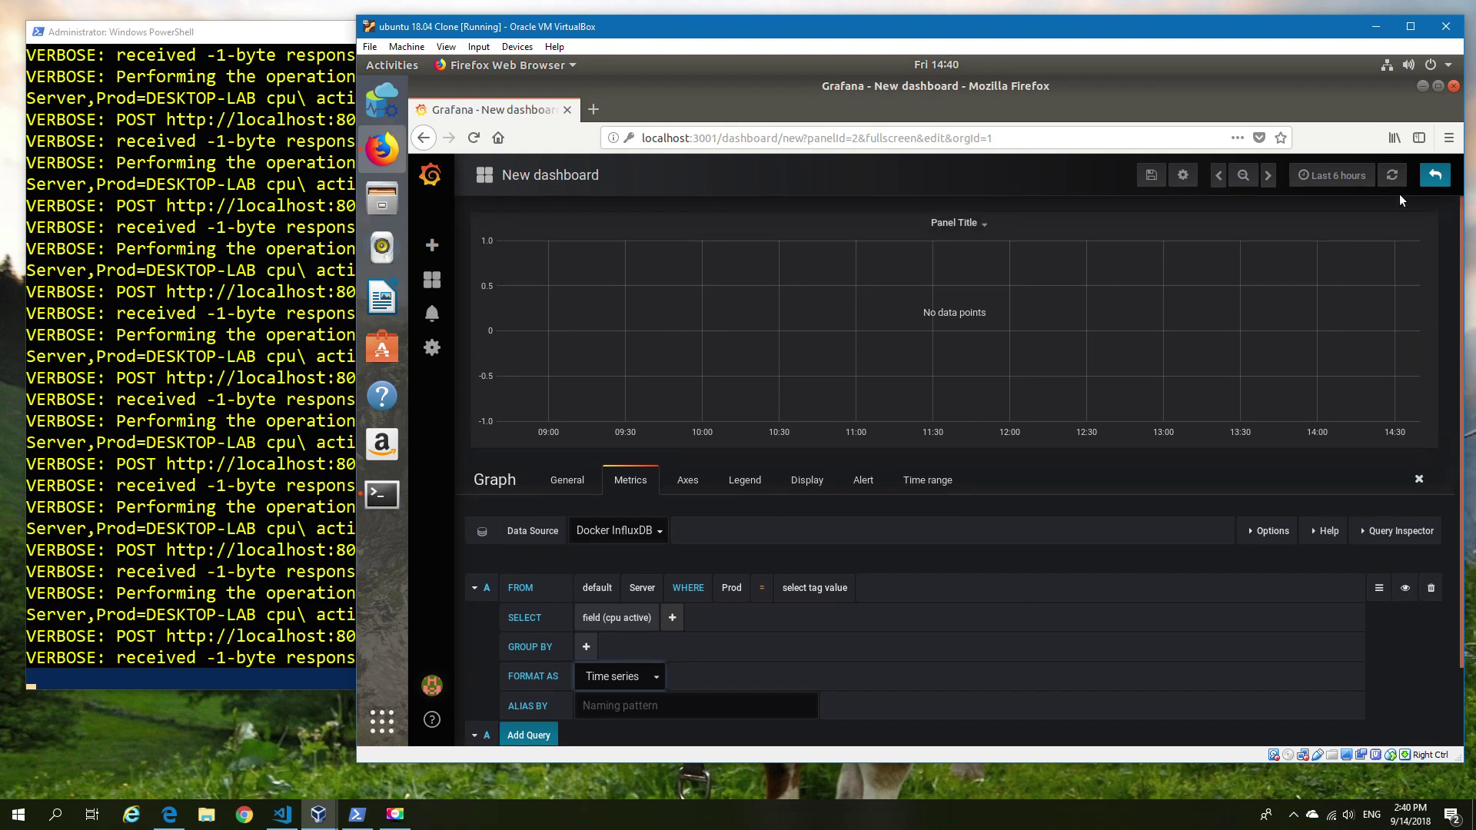
pyautogui.click(762, 588)
pyautogui.click(769, 633)
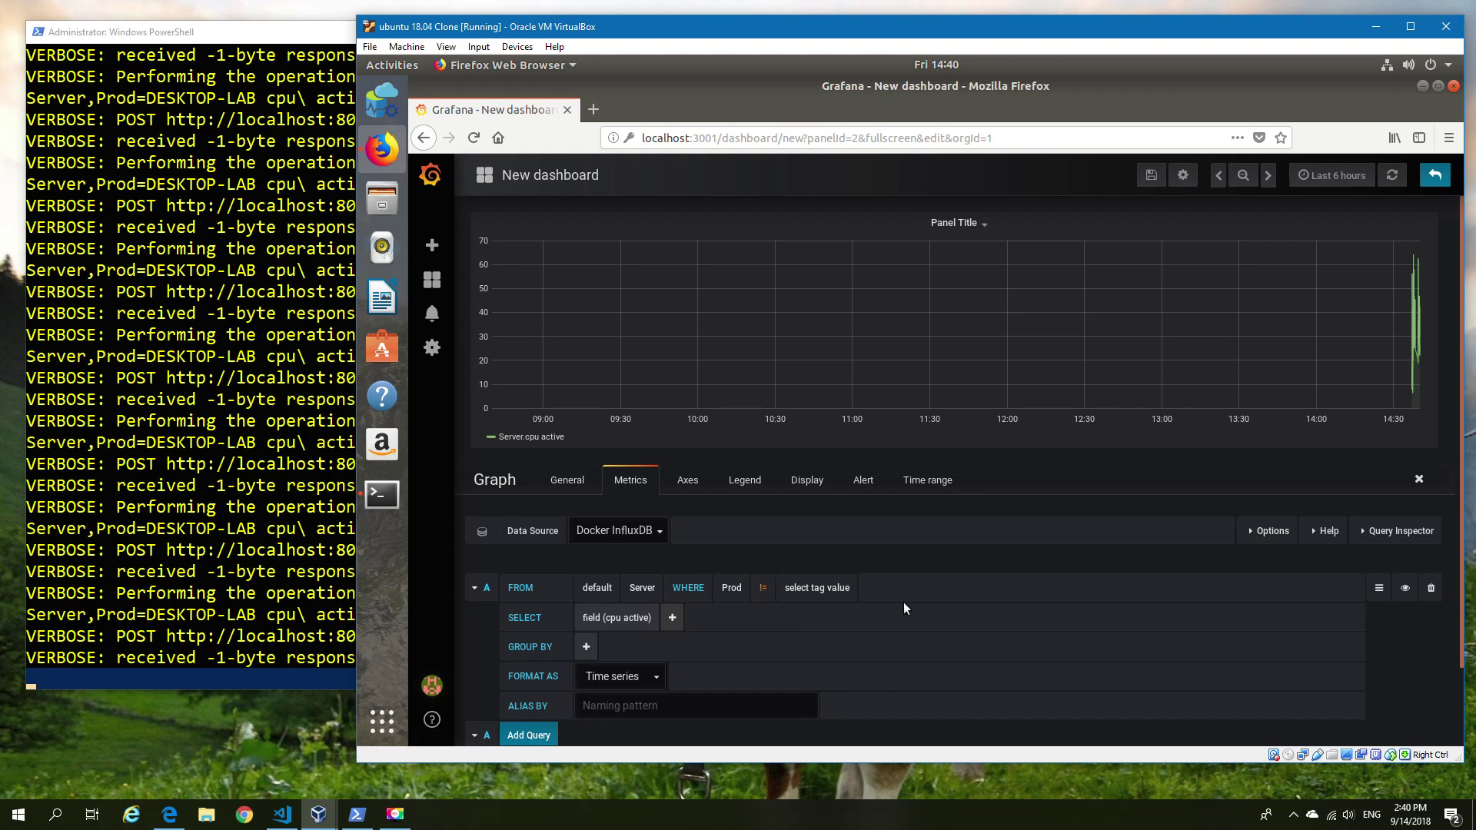
pyautogui.click(763, 591)
pyautogui.click(770, 616)
pyautogui.click(814, 613)
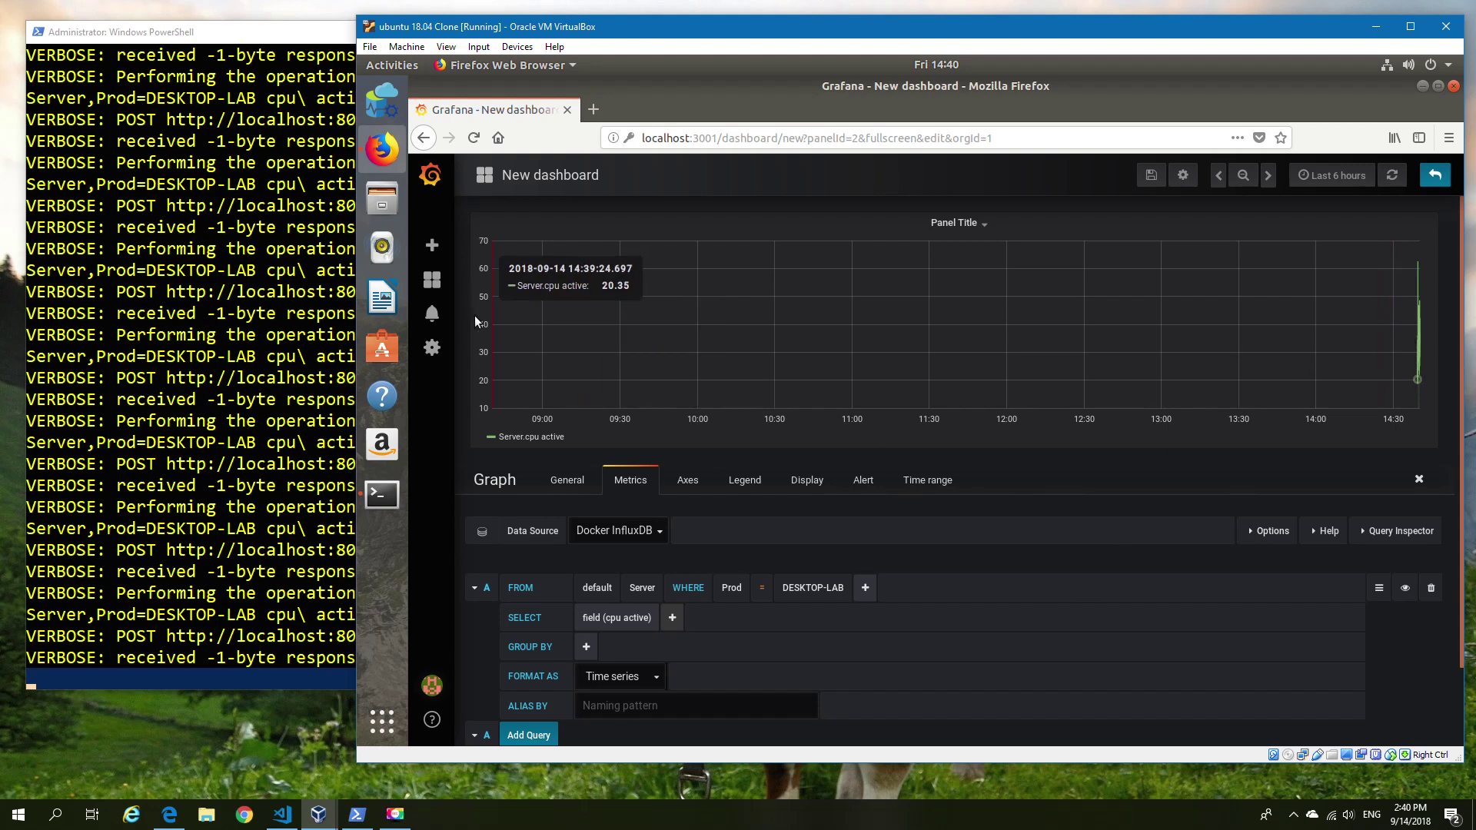
# Title the panel CPU and return to the dashboard.
pyautogui.click(1434, 174)
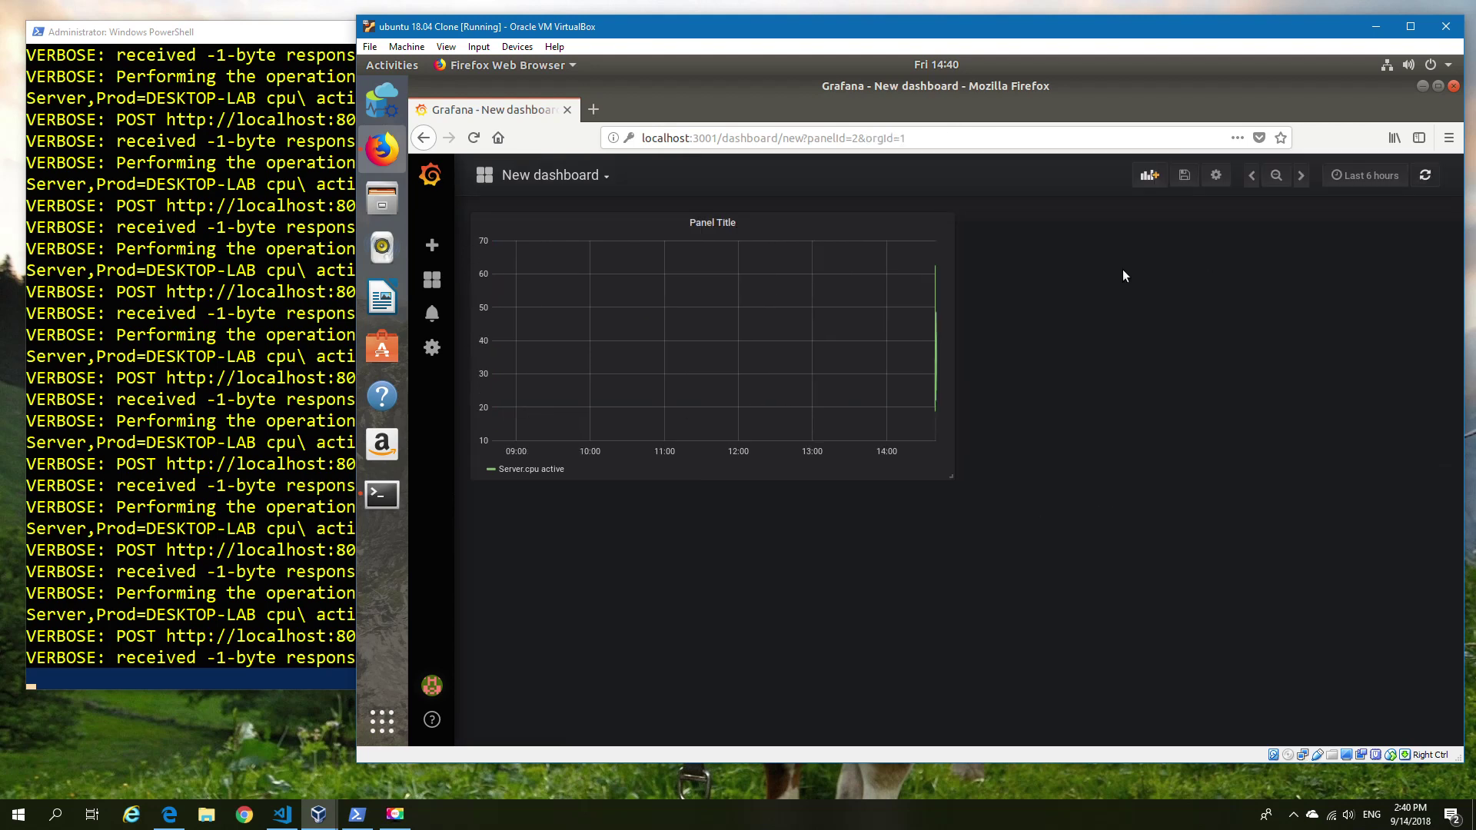
pyautogui.click(712, 222)
pyautogui.click(694, 269)
pyautogui.click(568, 480)
pyautogui.moveTo(612, 543); pyautogui.dragTo(534, 552)
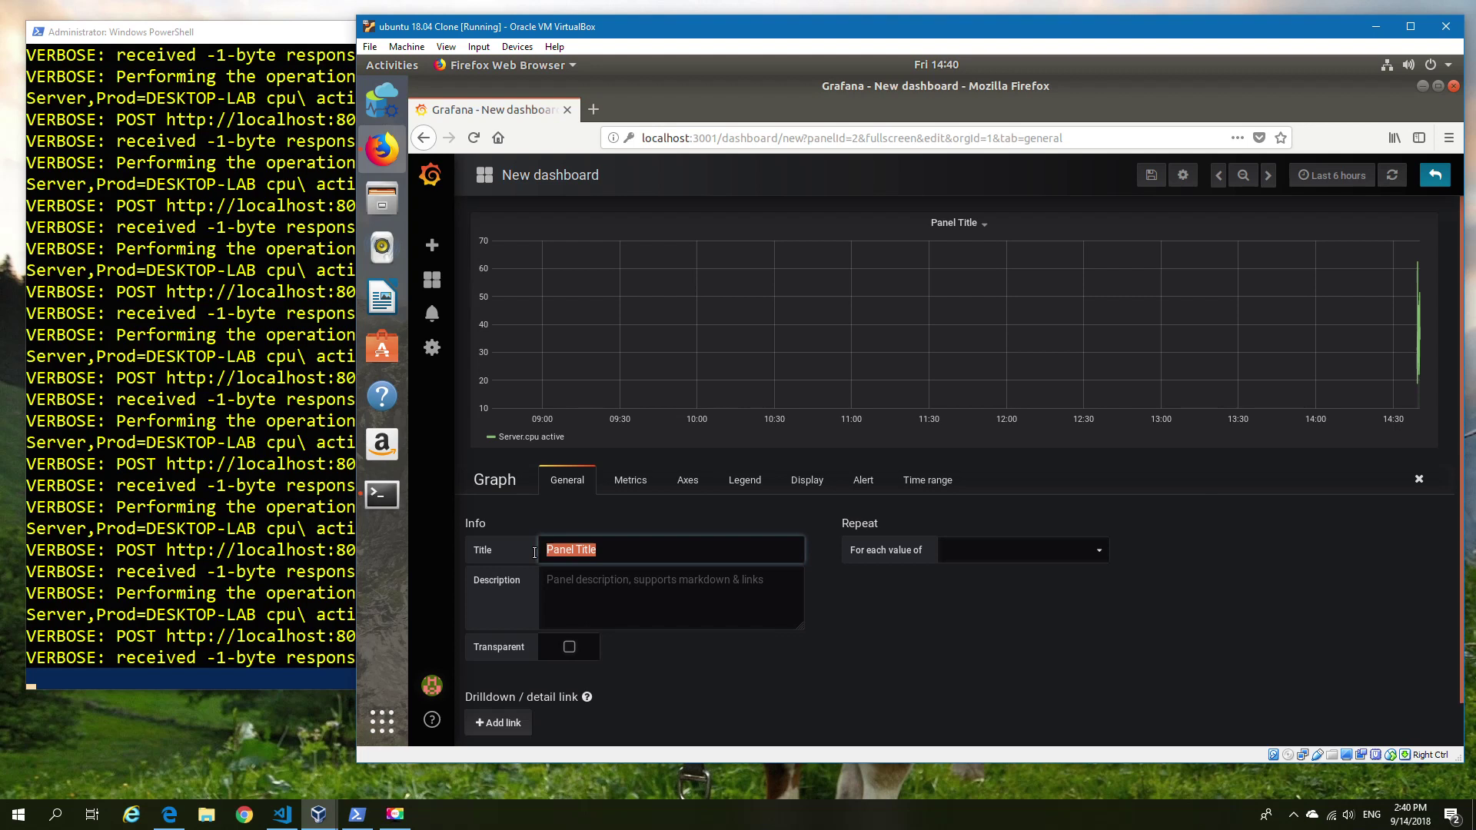
pyautogui.write('CPU')
pyautogui.click(1435, 175)
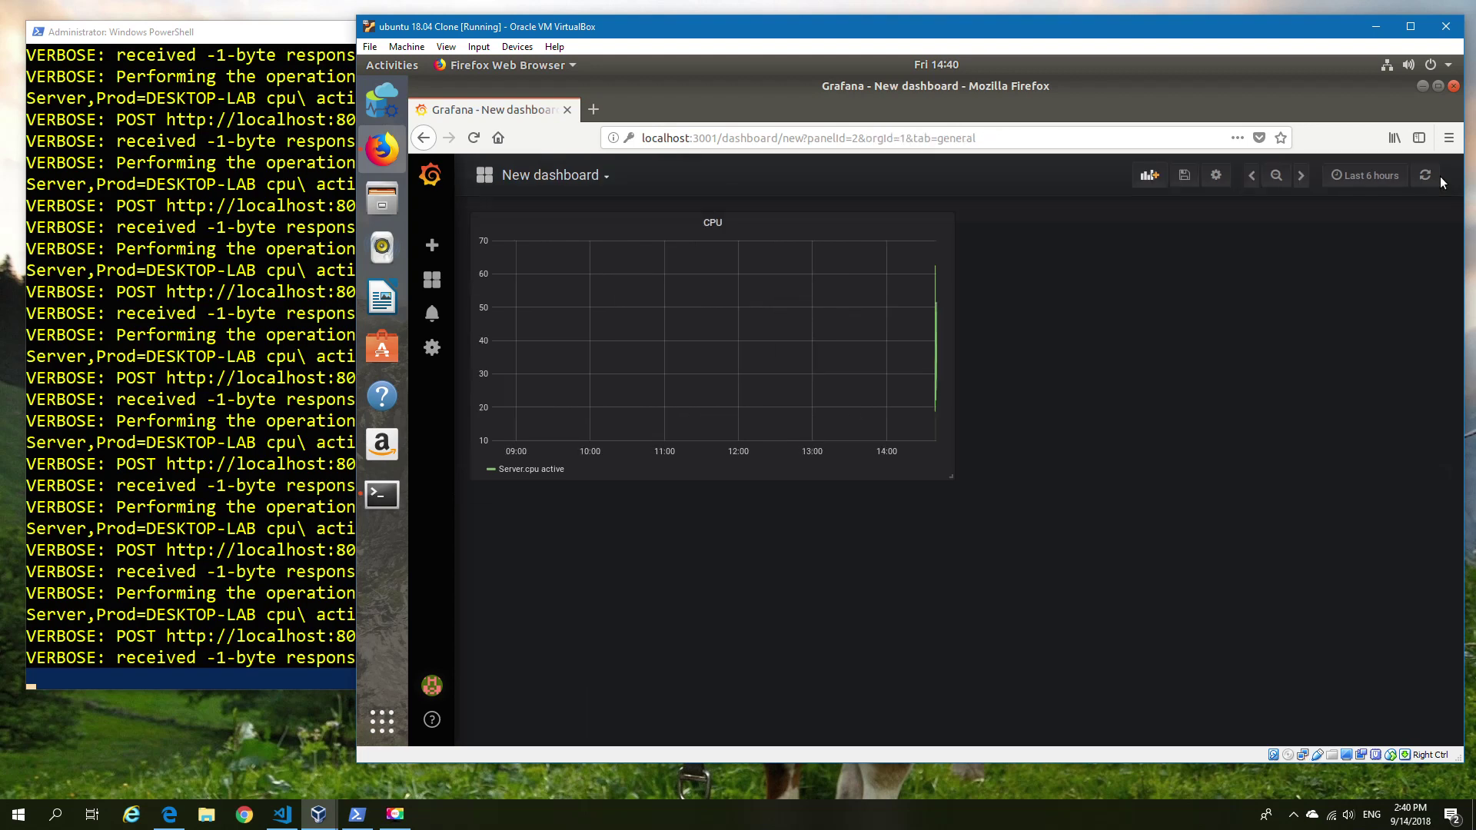
pyautogui.click(1151, 175)
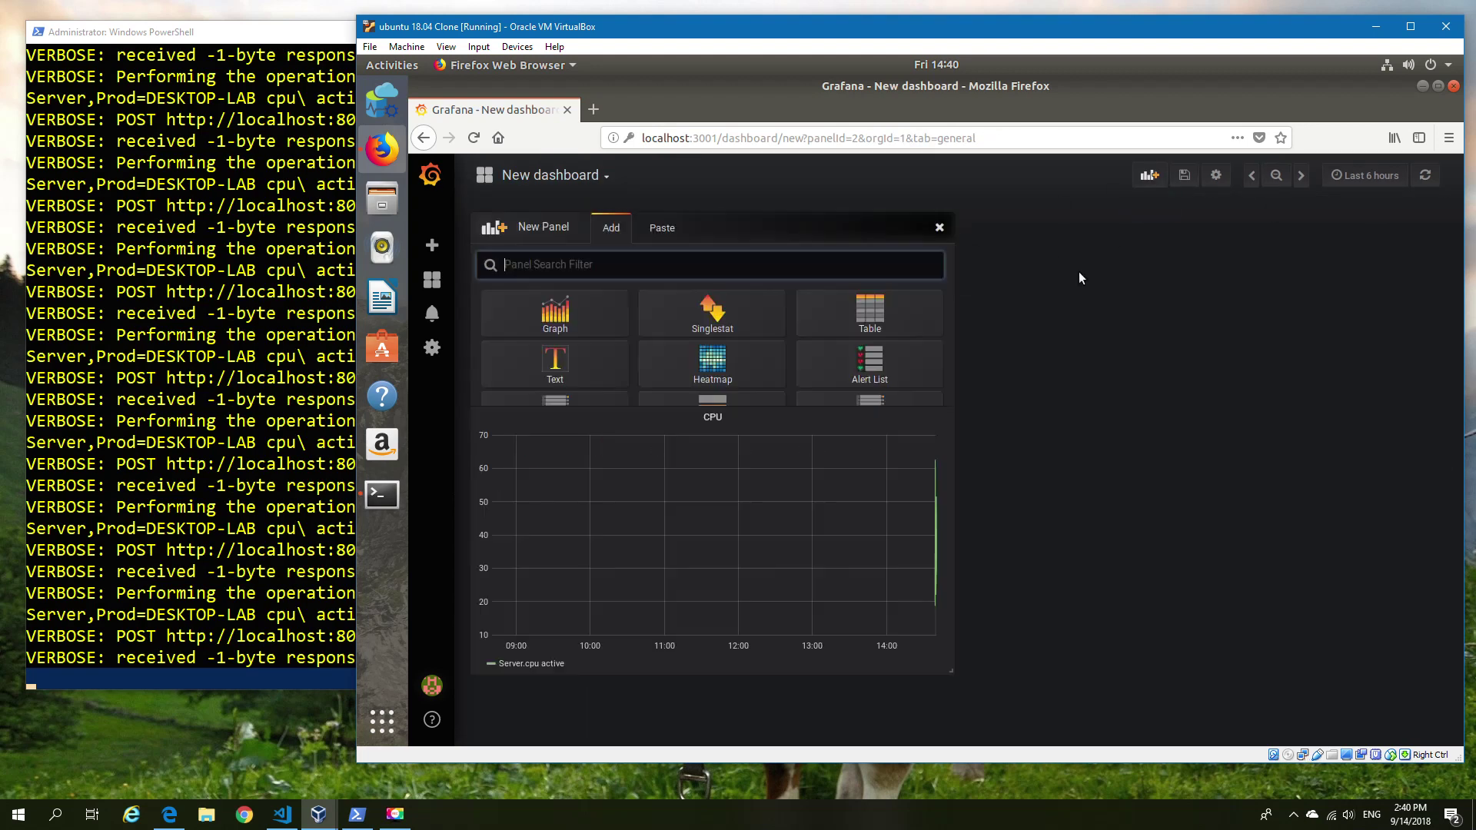
# Make the new panel a Graph querying the Server measurement from Docker InfluxDB.
pyautogui.click(552, 302)
pyautogui.click(710, 222)
pyautogui.click(698, 266)
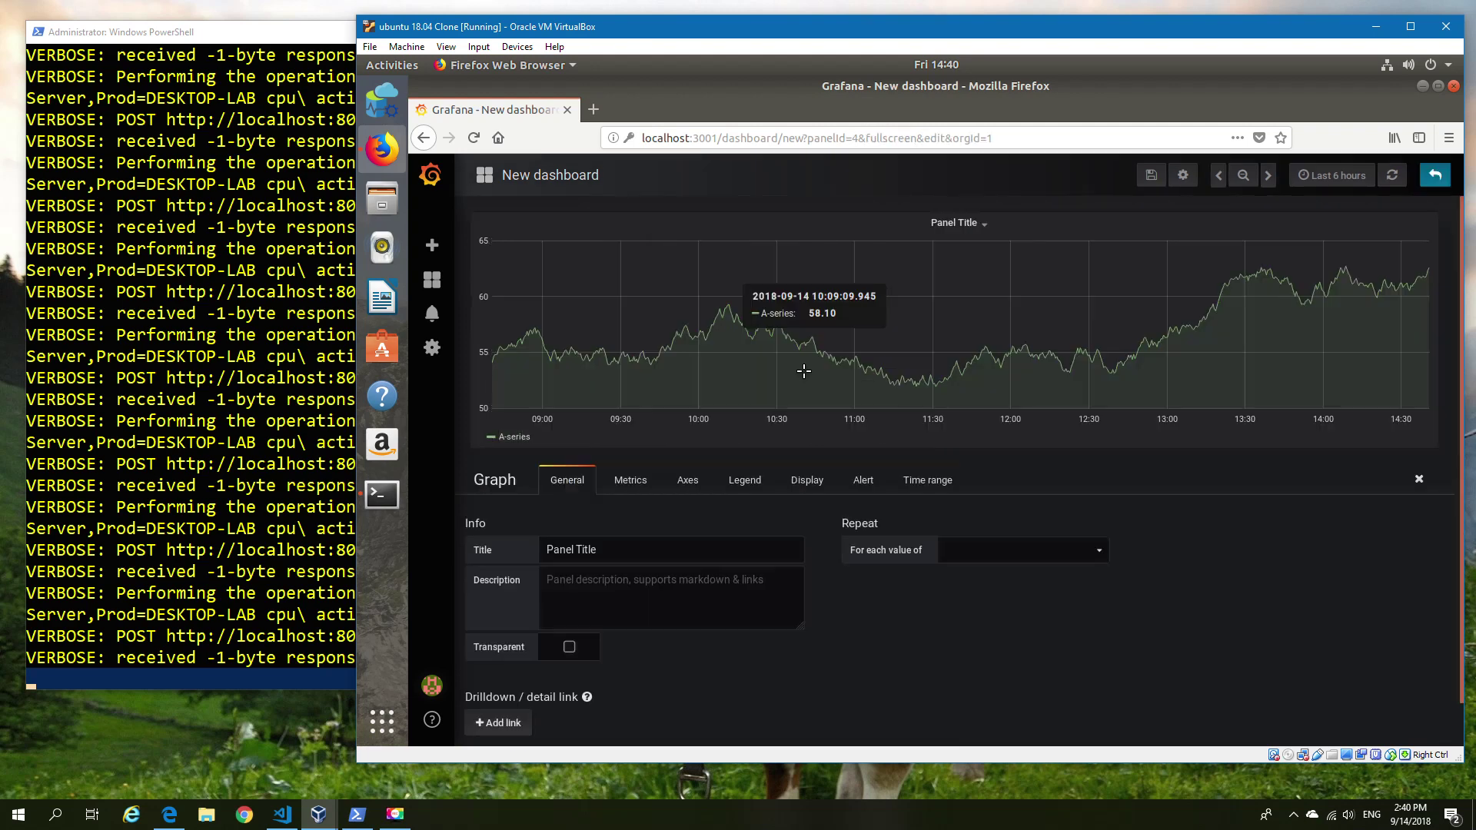
pyautogui.click(630, 480)
pyautogui.click(592, 531)
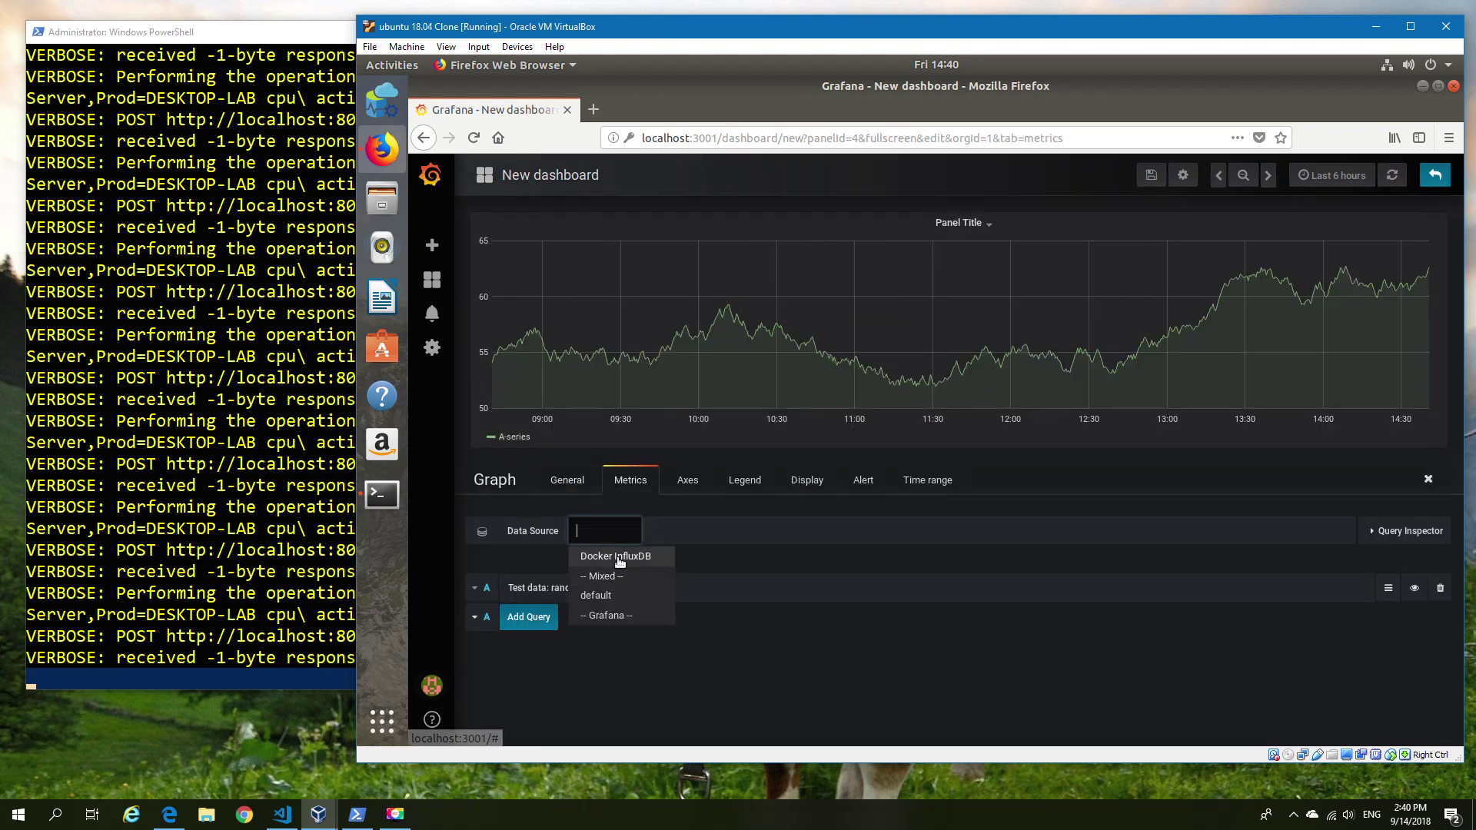
pyautogui.click(643, 555)
pyautogui.click(649, 589)
pyautogui.click(653, 632)
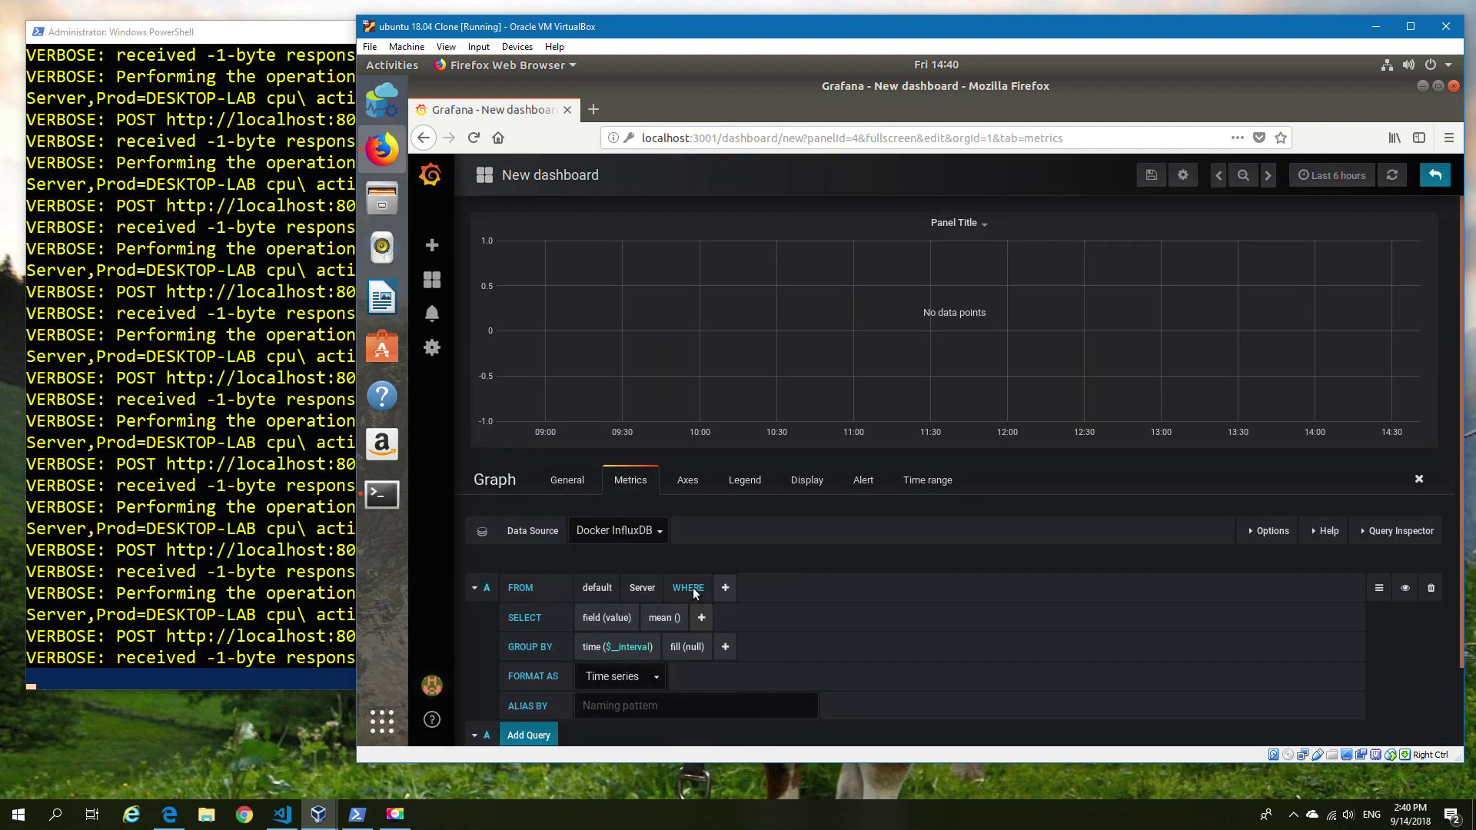
# Filter WHERE Prod = DESKTOP-LAB and plot Free RAM MB without mean() or time grouping.
pyautogui.click(720, 587)
pyautogui.click(756, 620)
pyautogui.click(790, 592)
pyautogui.click(792, 620)
pyautogui.click(607, 617)
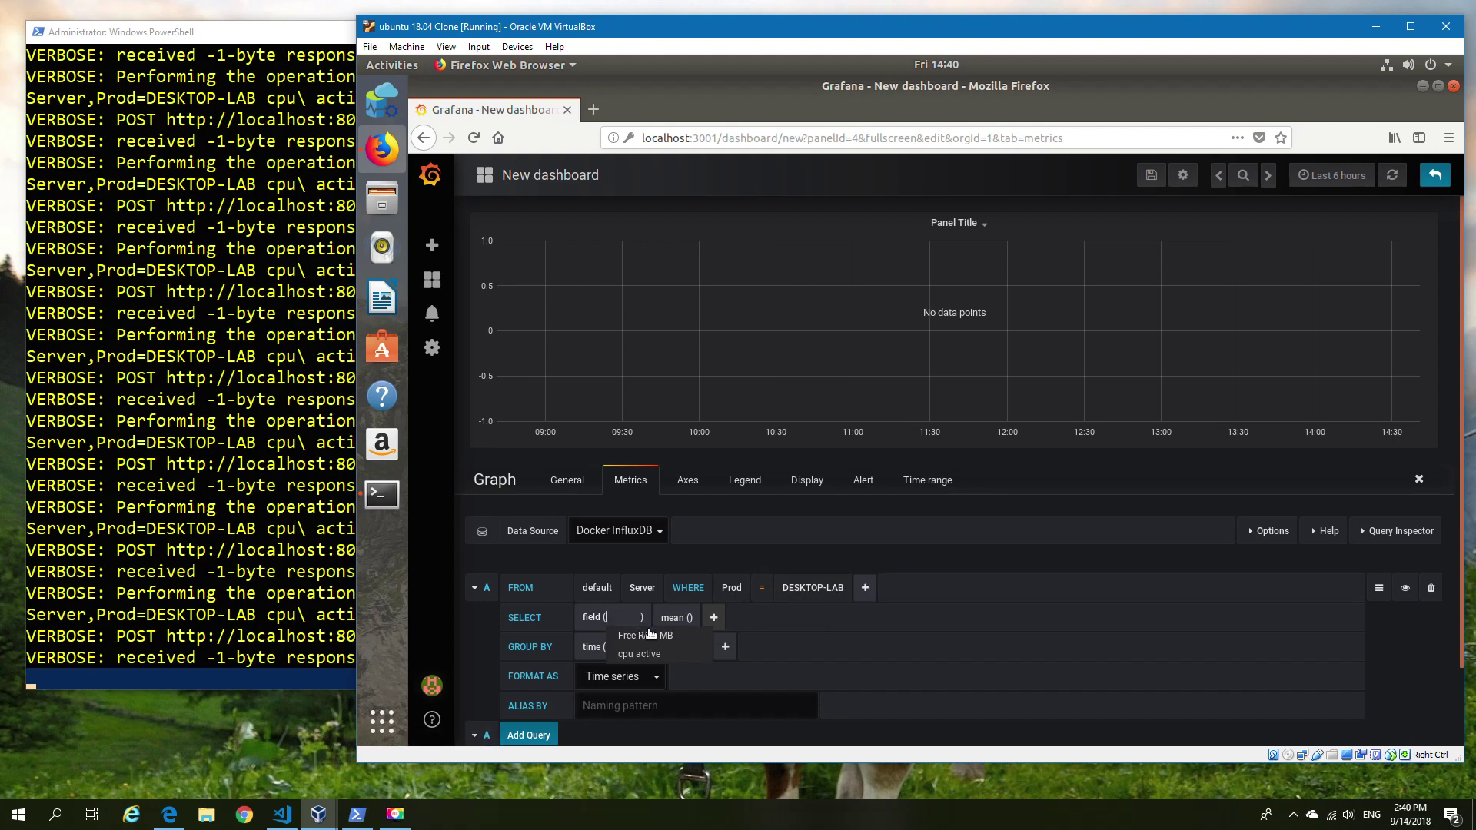
pyautogui.click(645, 636)
pyautogui.click(701, 636)
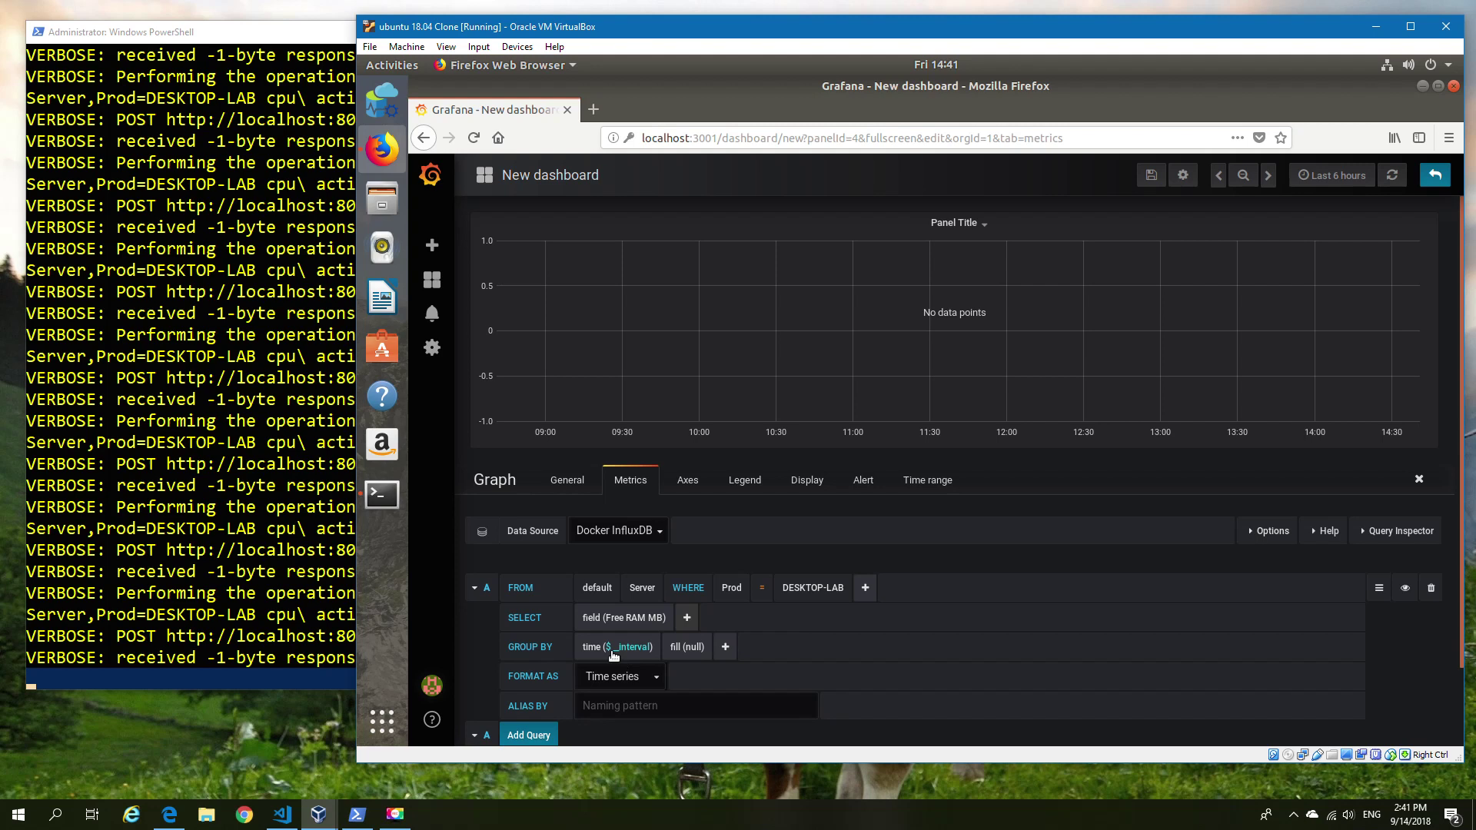
pyautogui.click(606, 646)
pyautogui.click(615, 666)
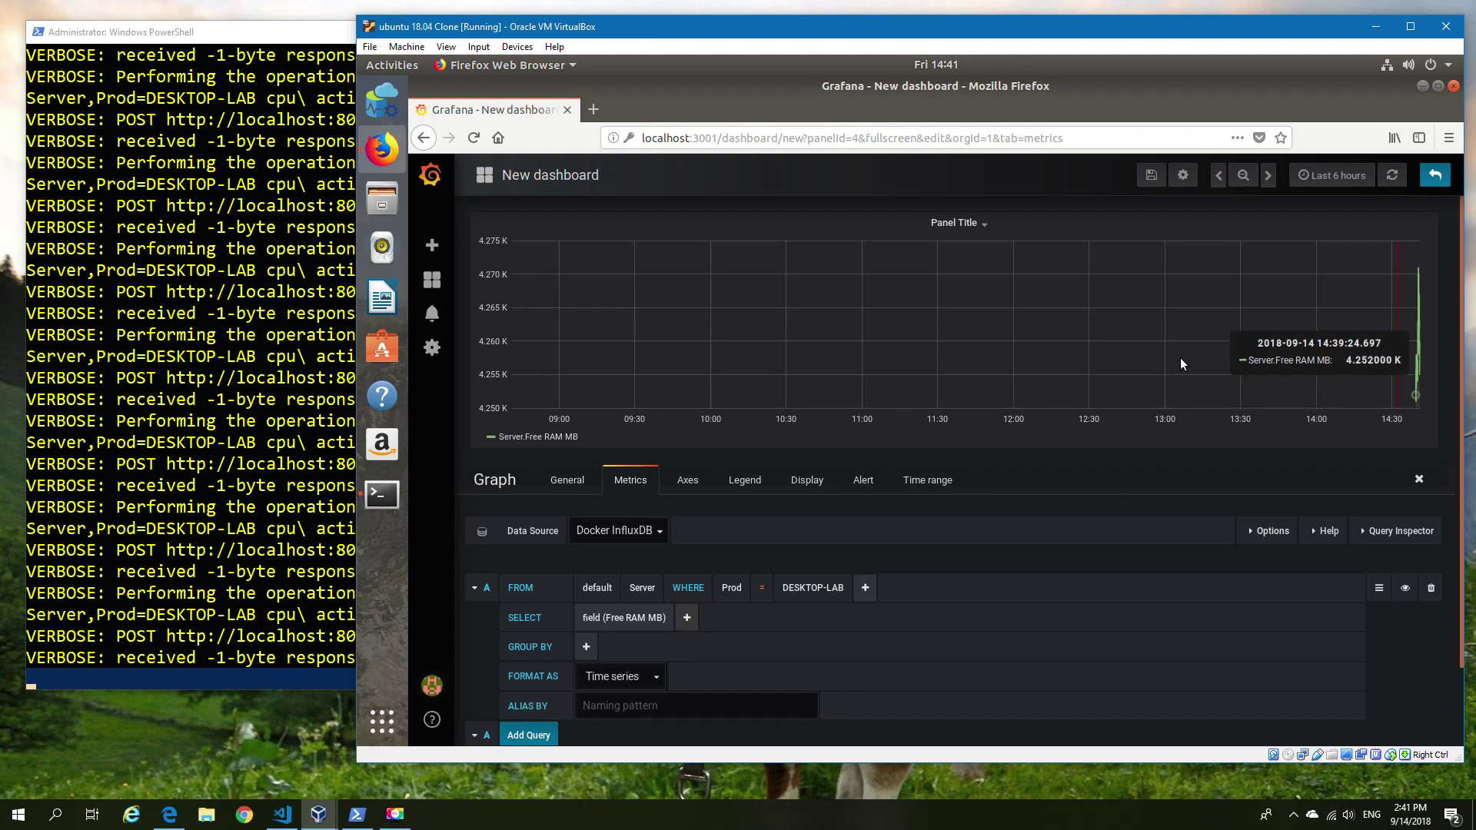
# Set the left Y axis unit to megabytes.
pyautogui.click(754, 489)
pyautogui.click(687, 480)
pyautogui.click(612, 580)
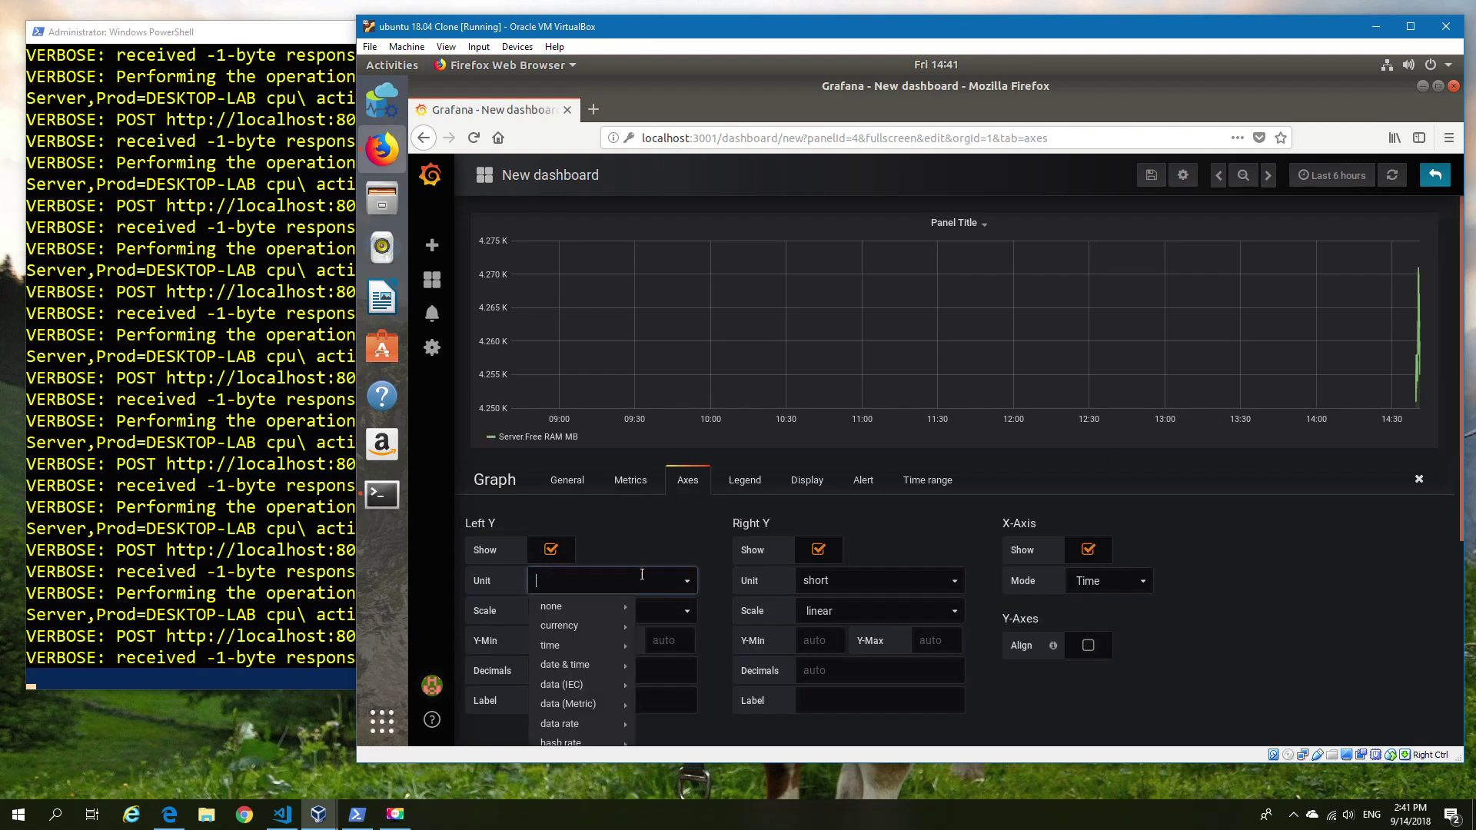
pyautogui.scroll(-2, 628, 619)
pyautogui.moveTo(628, 620)
pyautogui.click(669, 607)
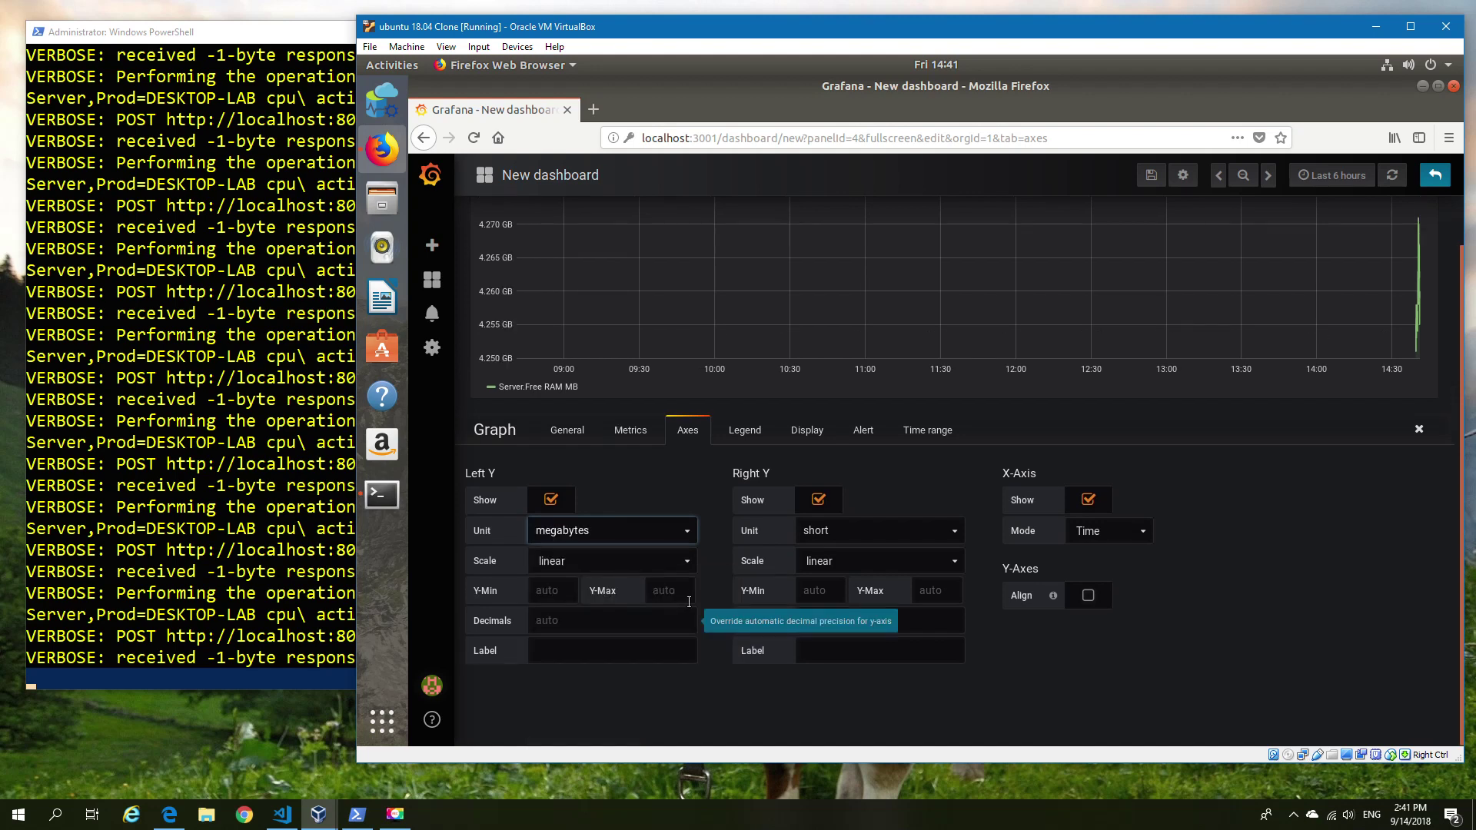
# Add Min and Avg values to the graph legend.
pyautogui.click(812, 432)
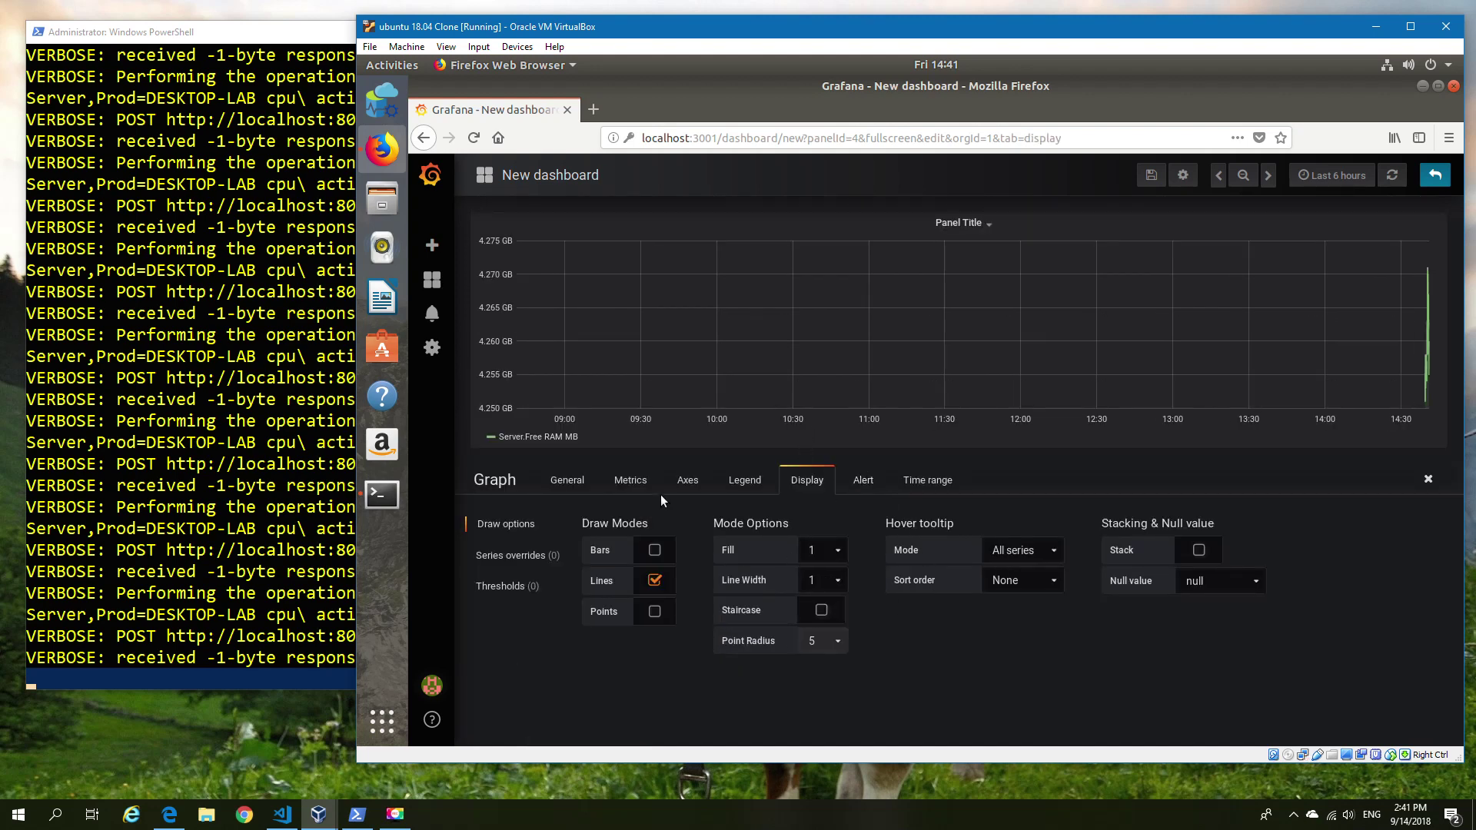
pyautogui.click(913, 484)
pyautogui.click(801, 490)
pyautogui.click(751, 485)
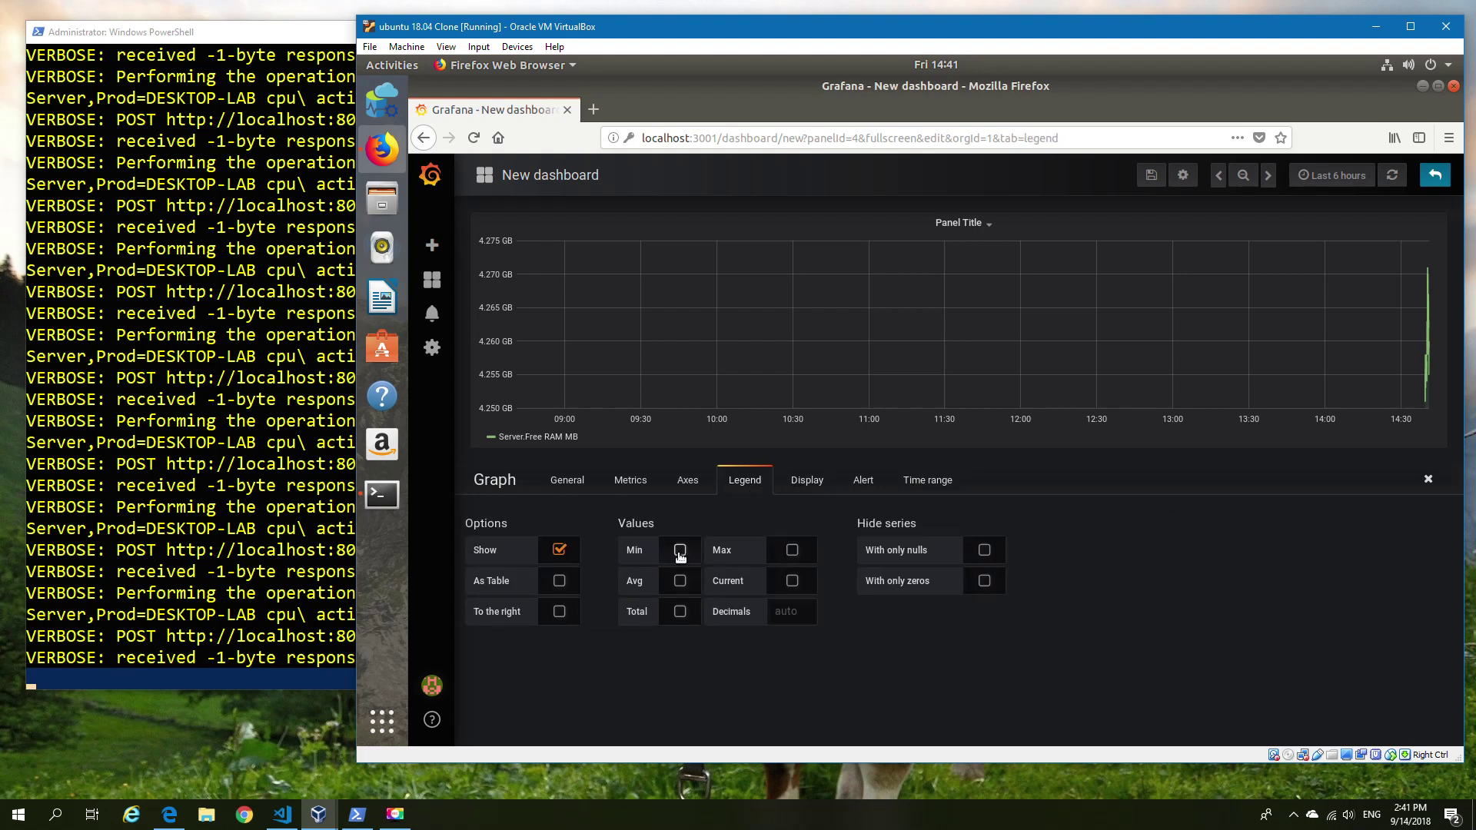
pyautogui.click(705, 554)
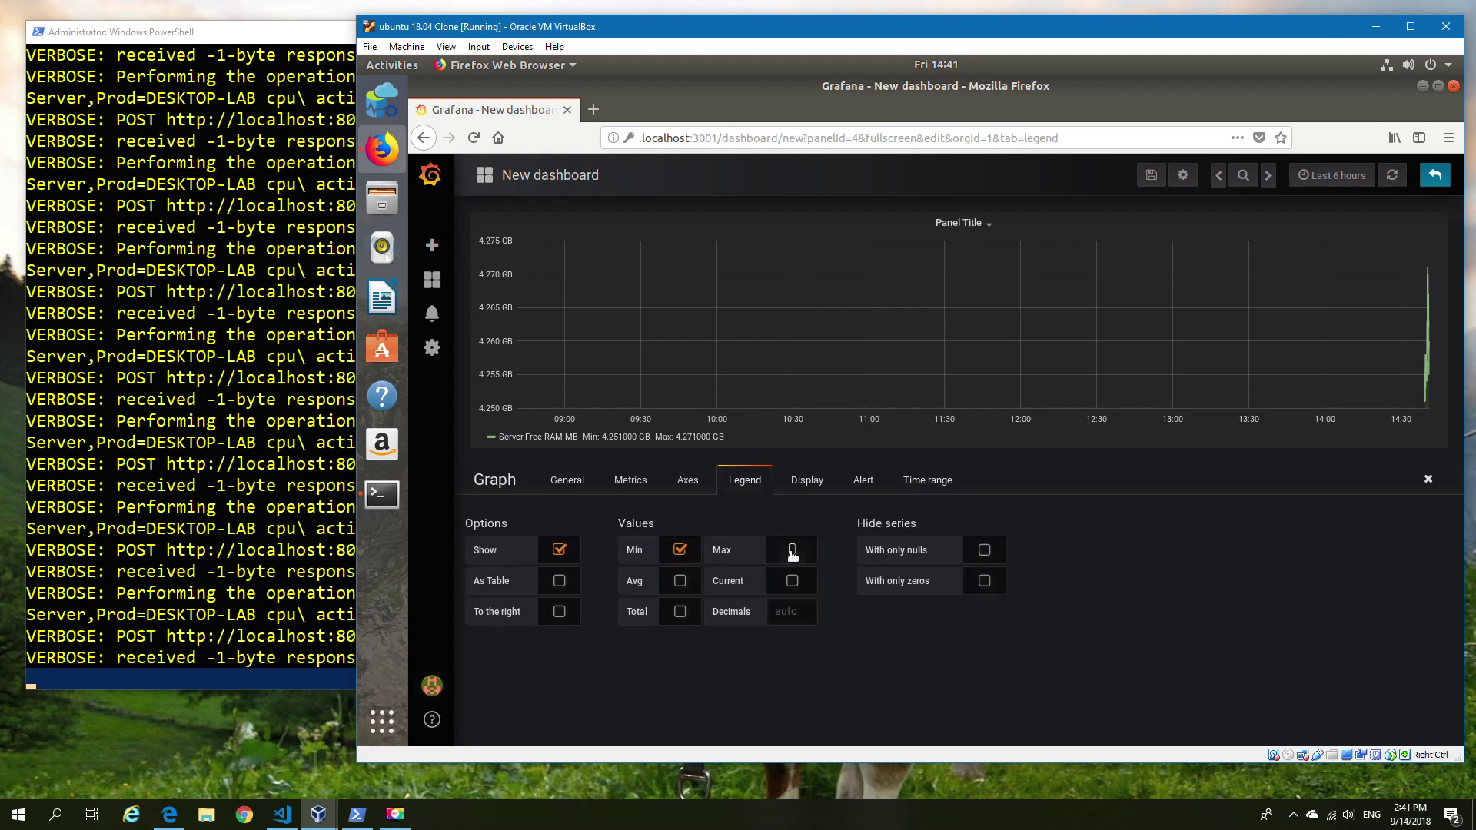
pyautogui.click(681, 583)
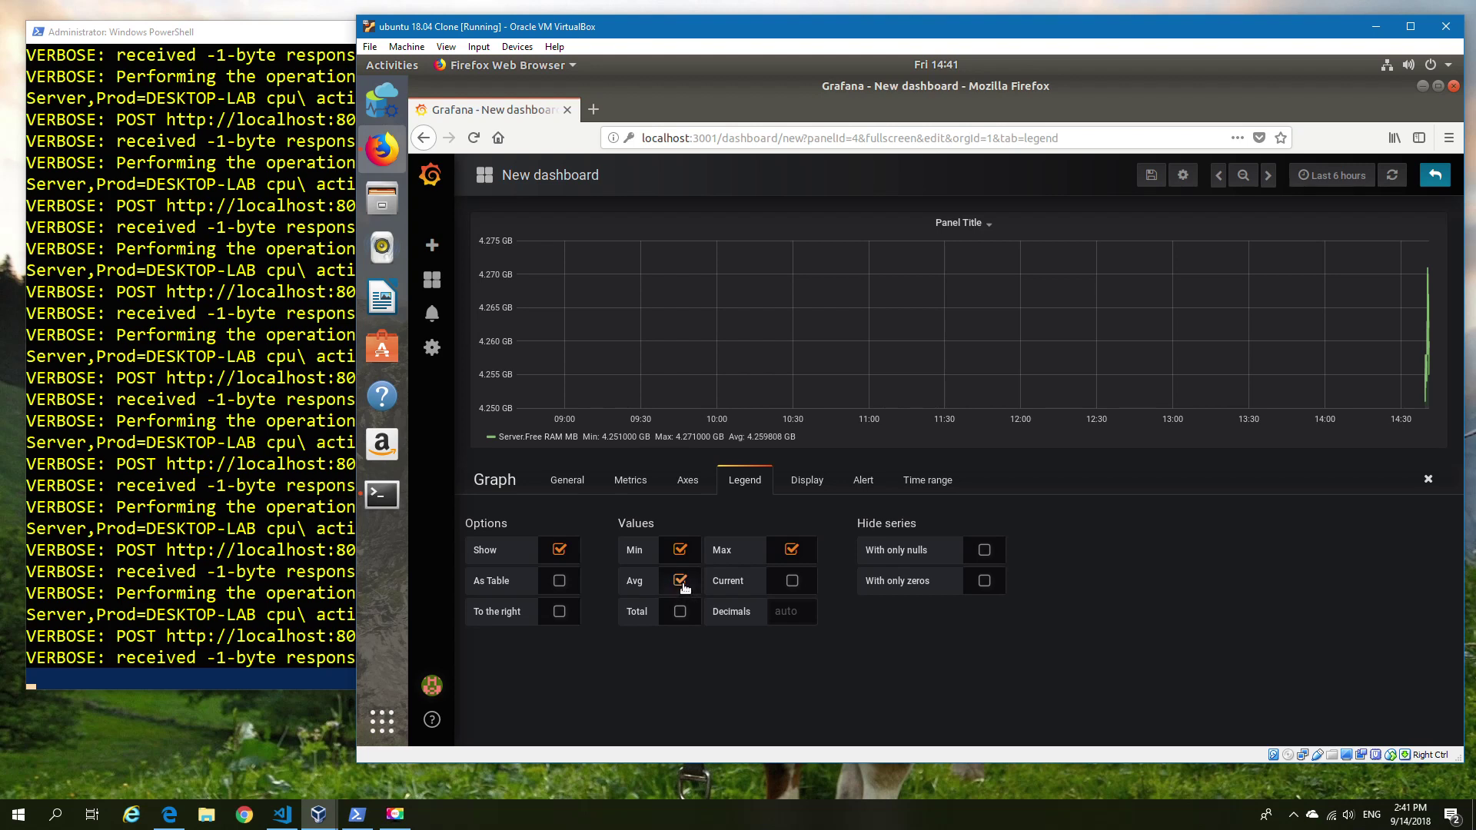
# Retitle the panel Free RAM GB.
pyautogui.click(567, 480)
pyautogui.tripleClick(555, 549)
pyautogui.write('Free RAM GB')
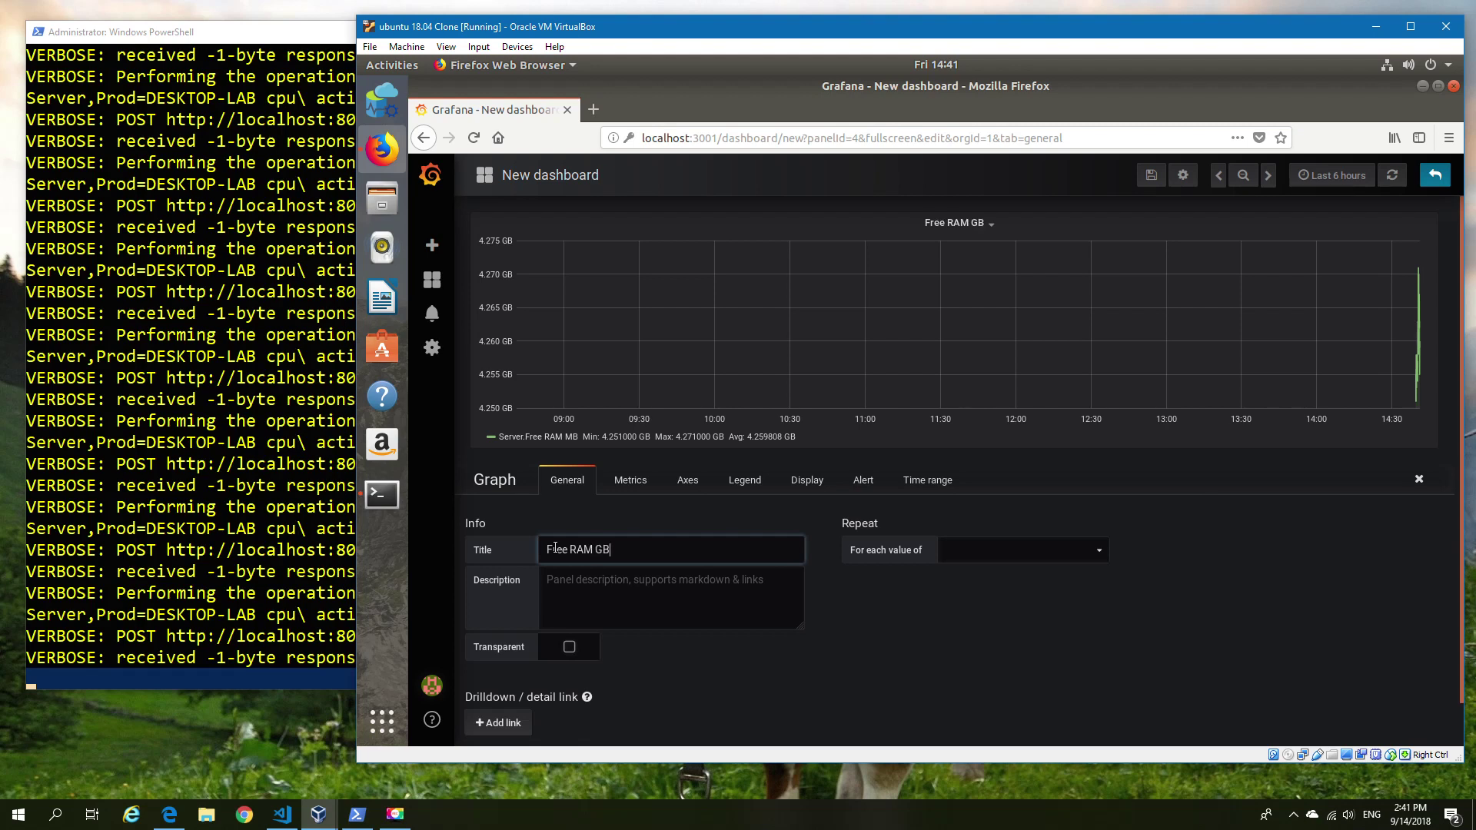
# Shrink the Free RAM GB panel to about a third and place the CPU panel beside it.
pyautogui.click(1435, 175)
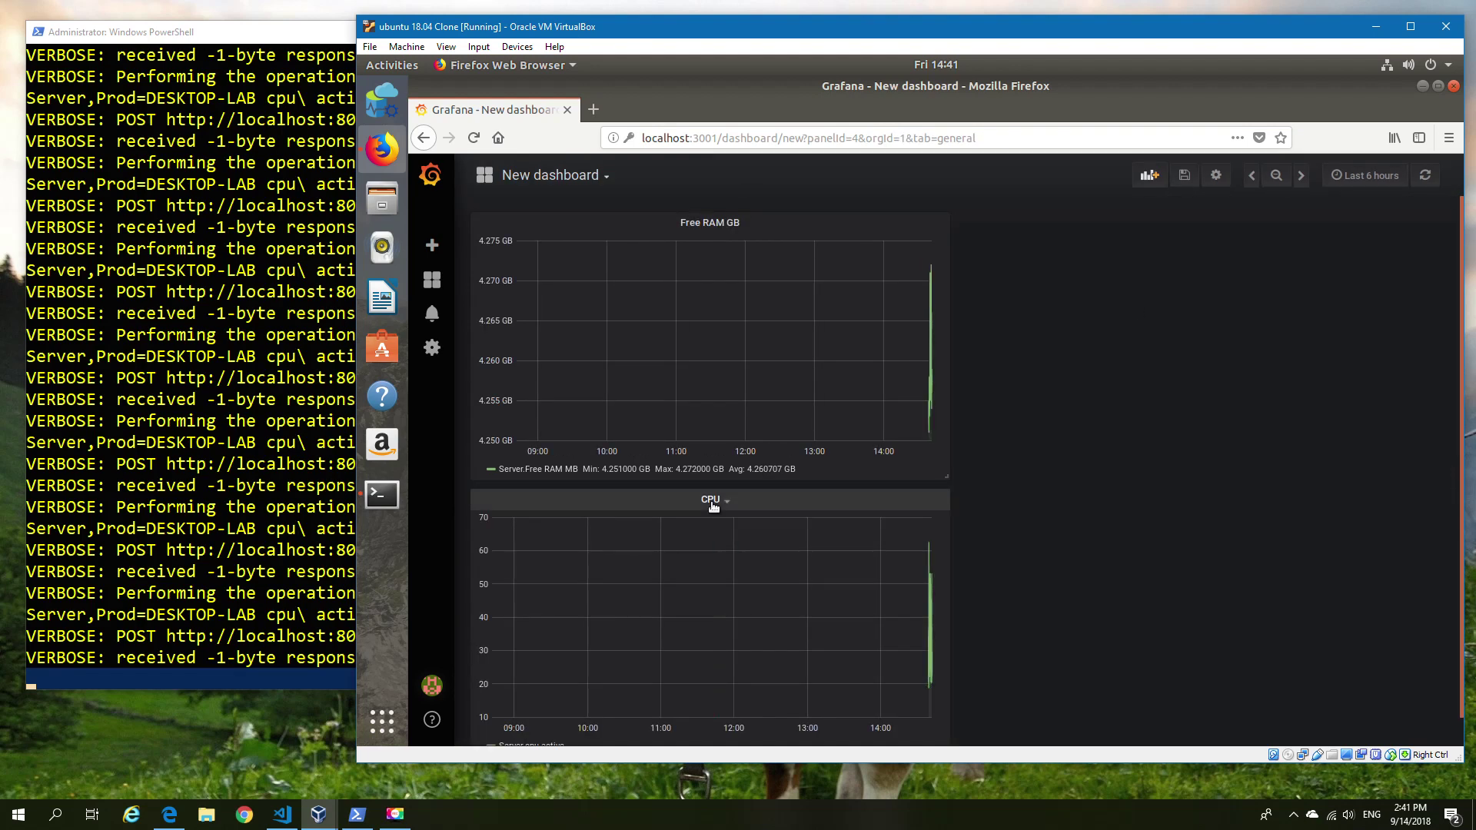
pyautogui.moveTo(678, 505); pyautogui.dragTo(1168, 230)
pyautogui.moveTo(939, 467); pyautogui.dragTo(734, 404)
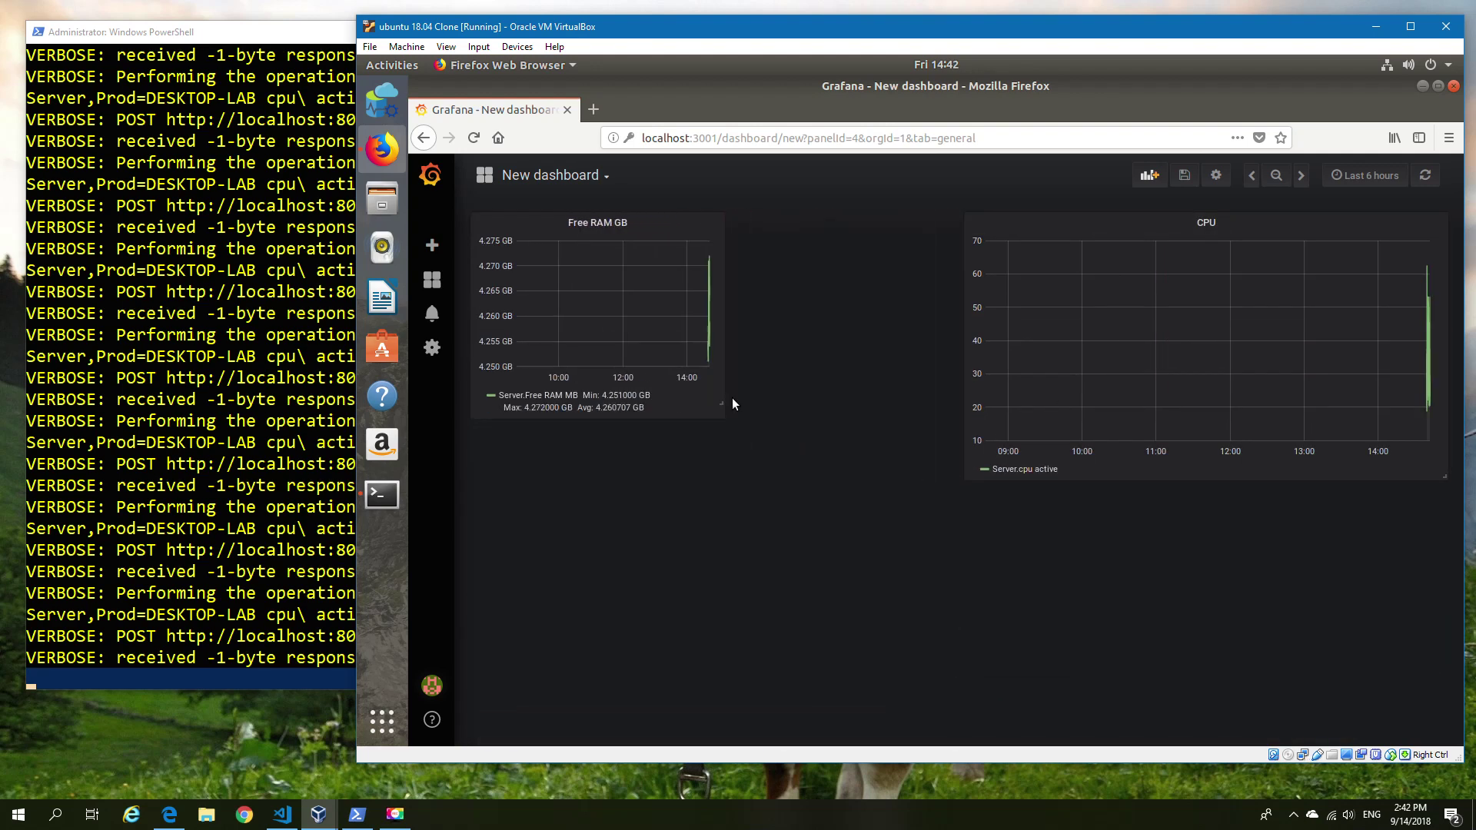
pyautogui.moveTo(1097, 231); pyautogui.dragTo(849, 231)
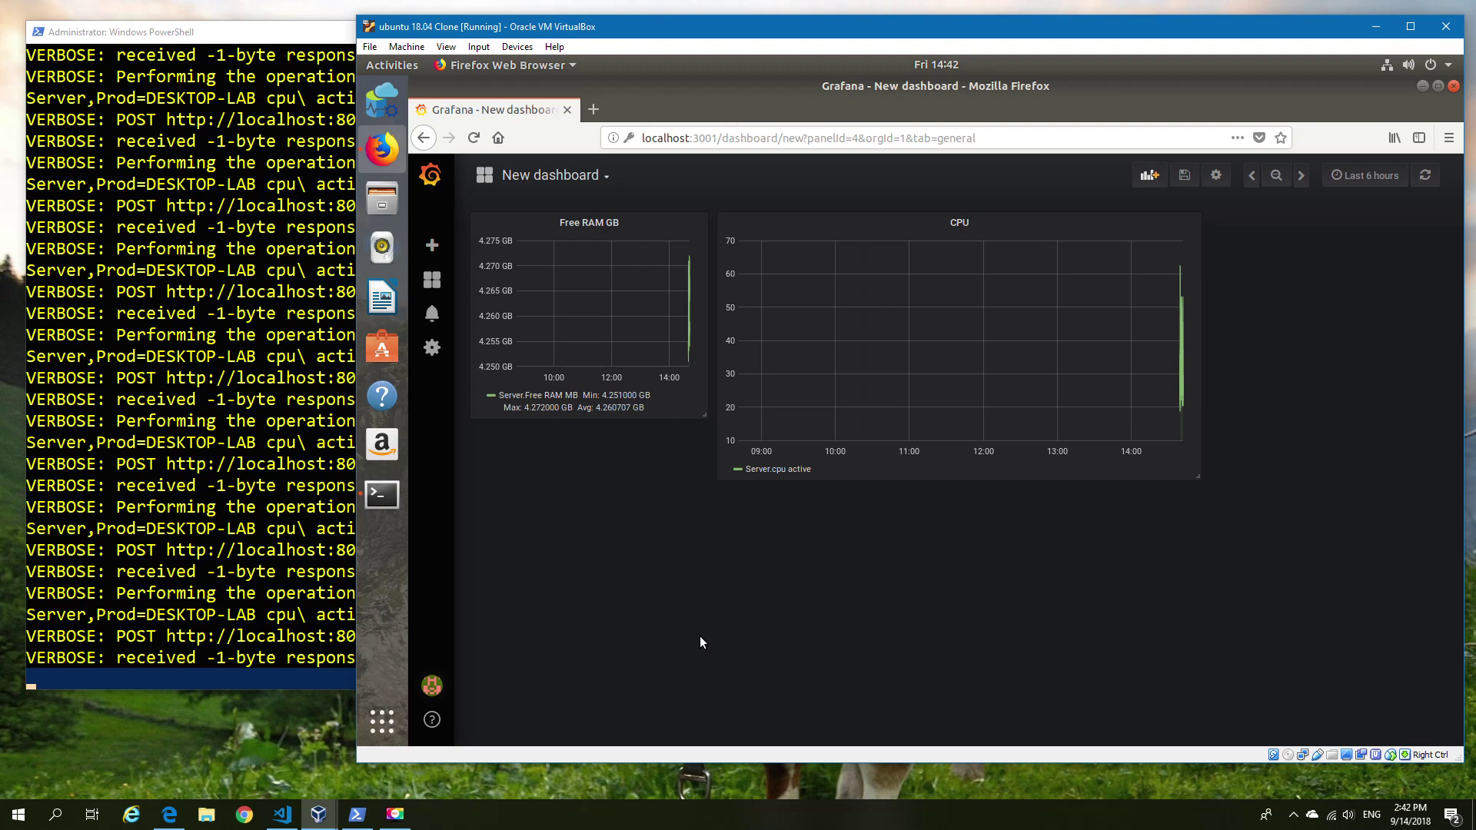
# Rerun the PowerShell metrics loop without -Verbose, then minimize the console window.
pyautogui.click(348, 98)
pyautogui.scroll(10, 347, 98)
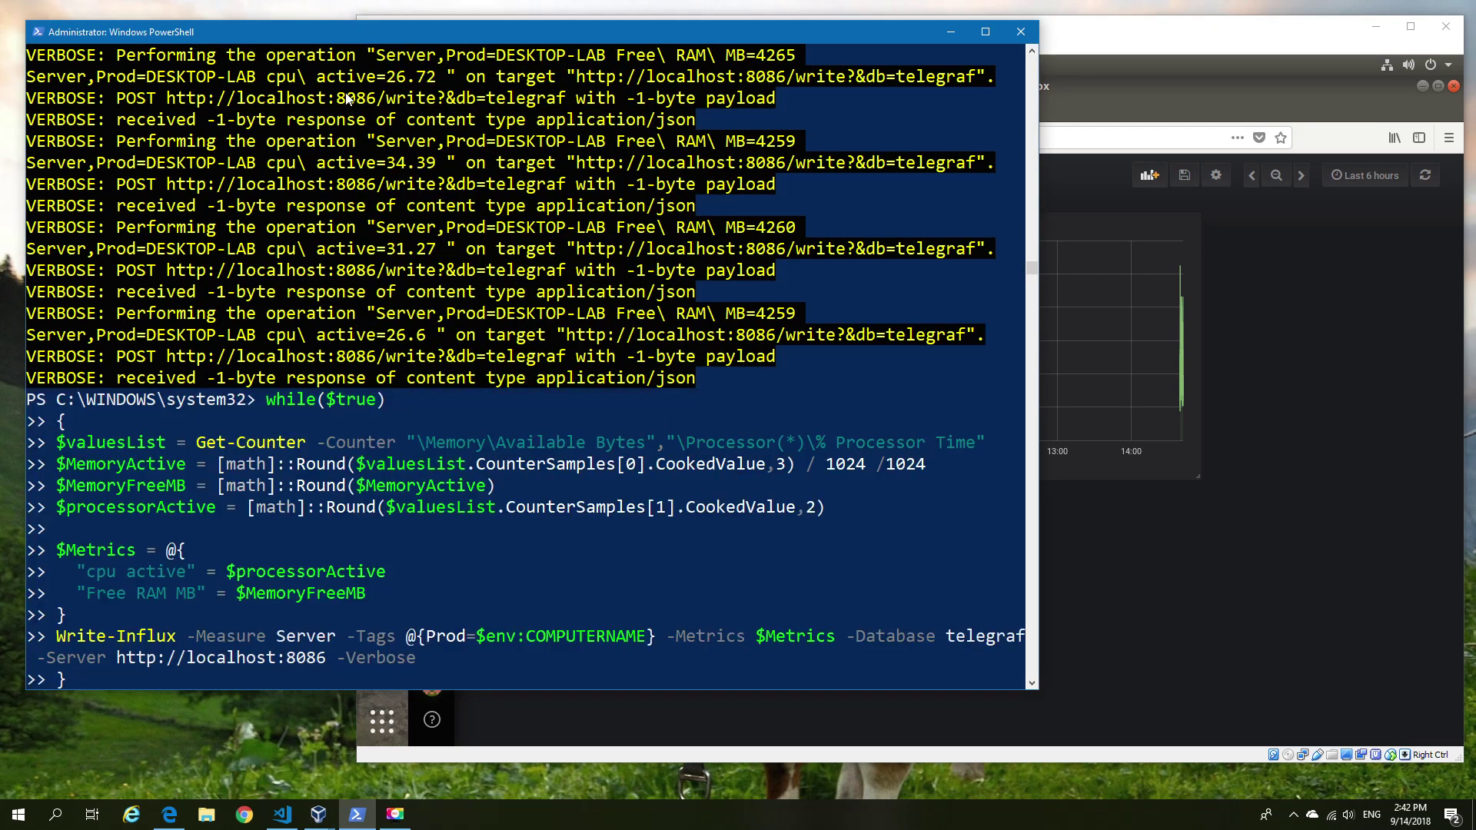
pyautogui.press('BackSpace')
pyautogui.press('BackSpace')
pyautogui.press('BackSpace')
pyautogui.press('BackSpace')
pyautogui.press('BackSpace')
pyautogui.press('BackSpace')
pyautogui.press('BackSpace')
pyautogui.press('Return')
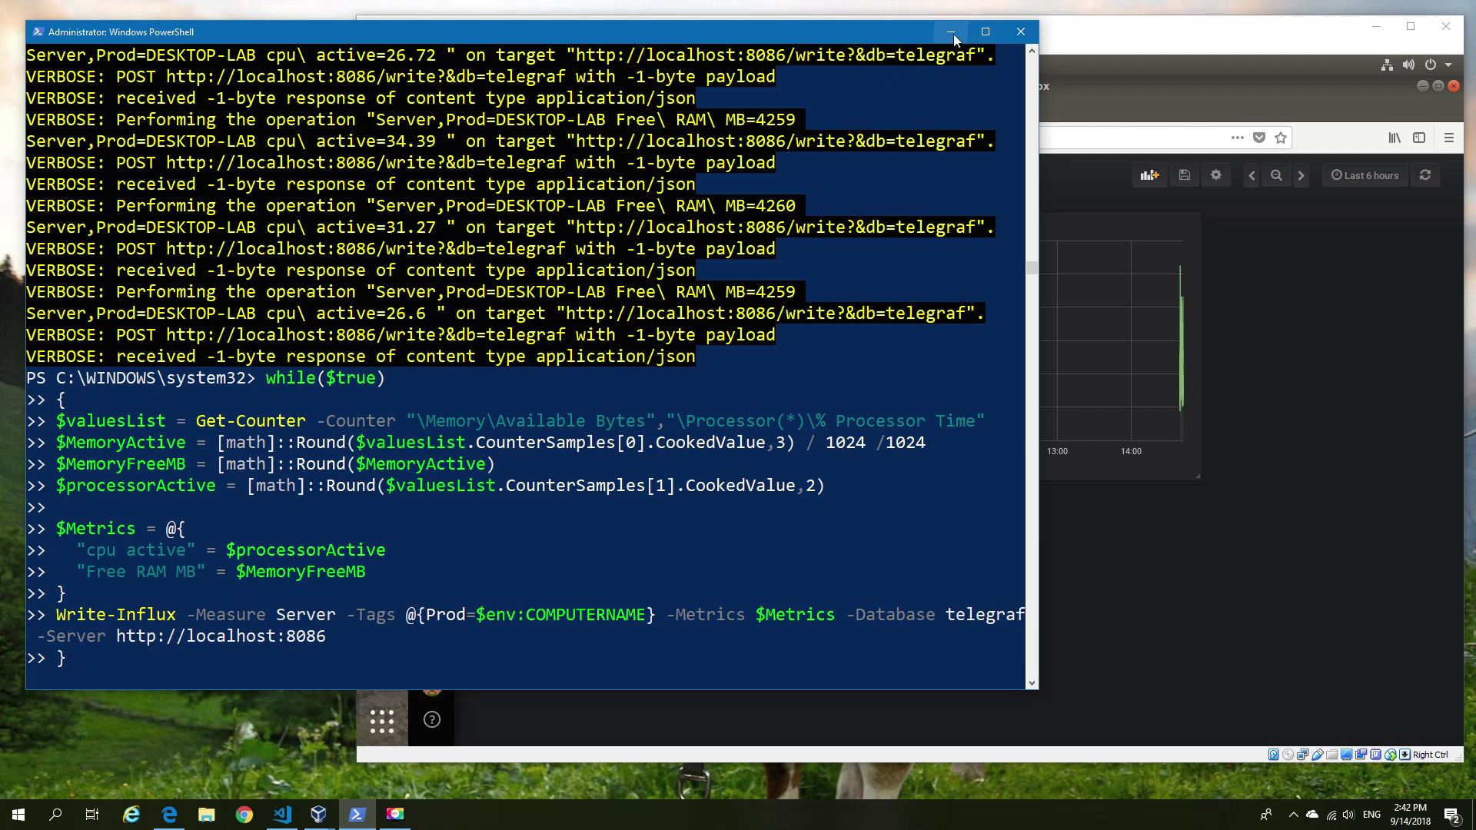
pyautogui.click(954, 33)
pyautogui.moveTo(236, 352)
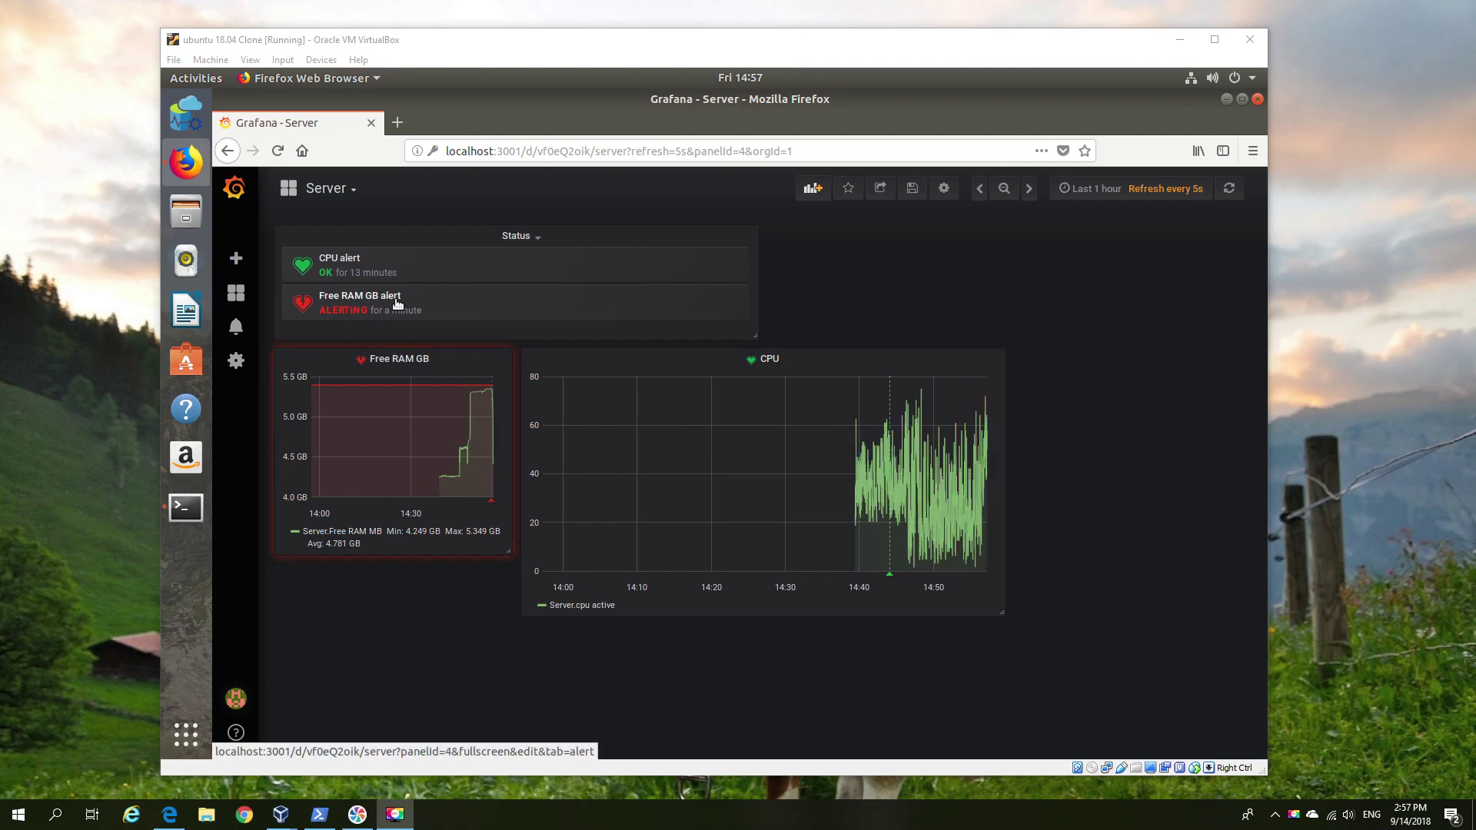
pyautogui.click(392, 359)
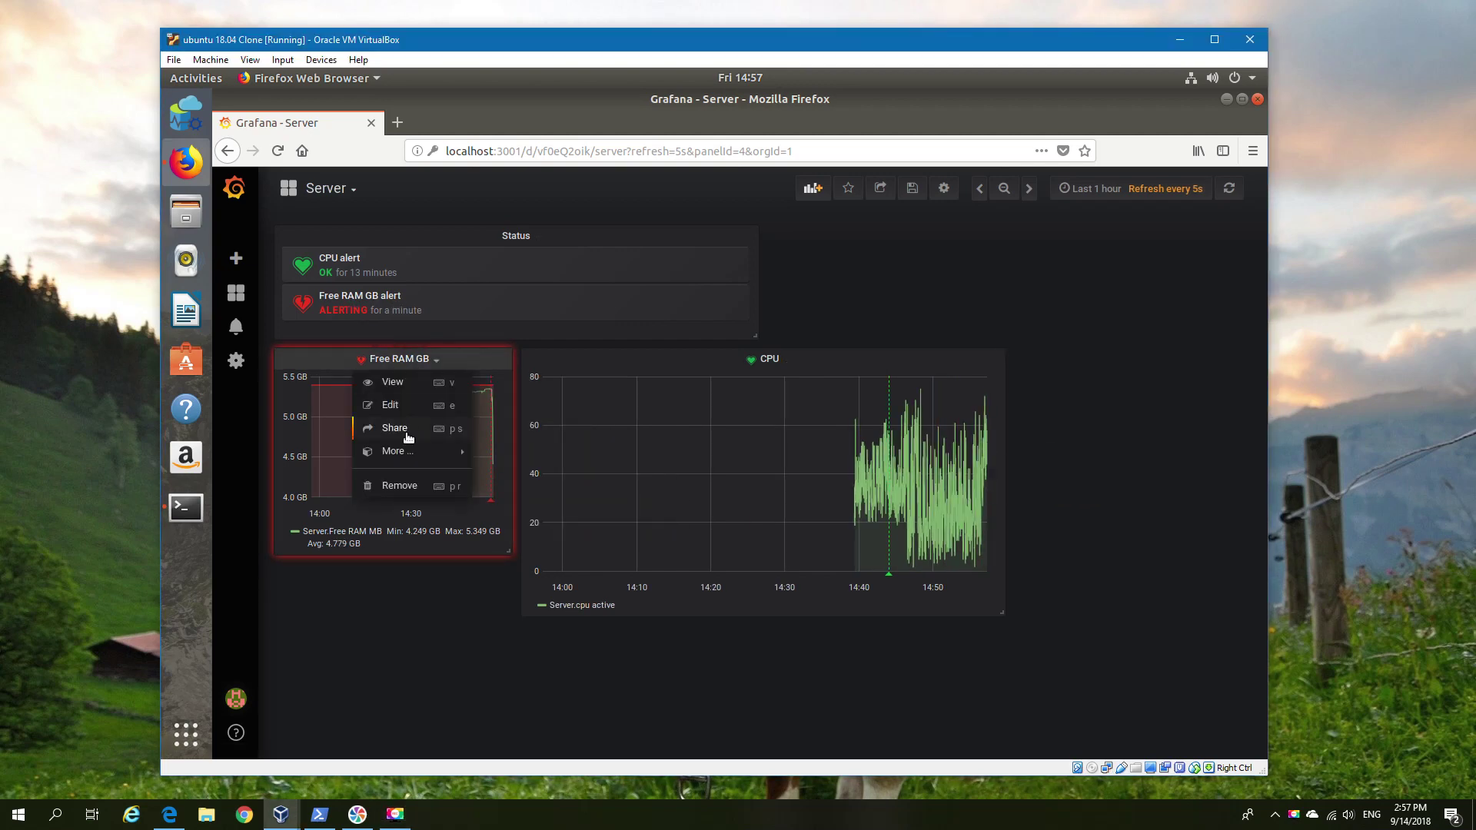
pyautogui.click(397, 412)
pyautogui.scroll(-2, 792, 561)
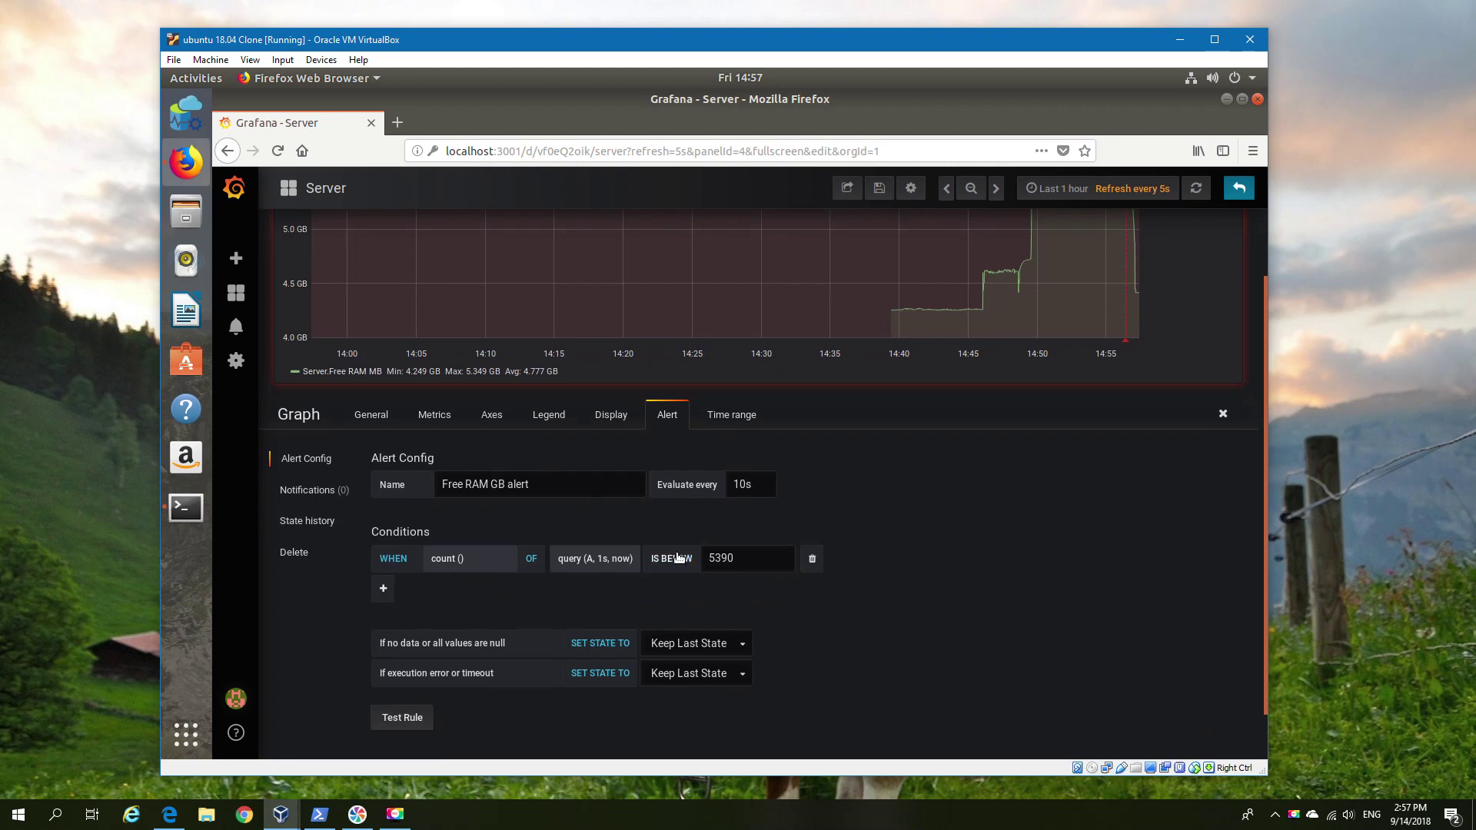
pyautogui.scroll(2, 796, 554)
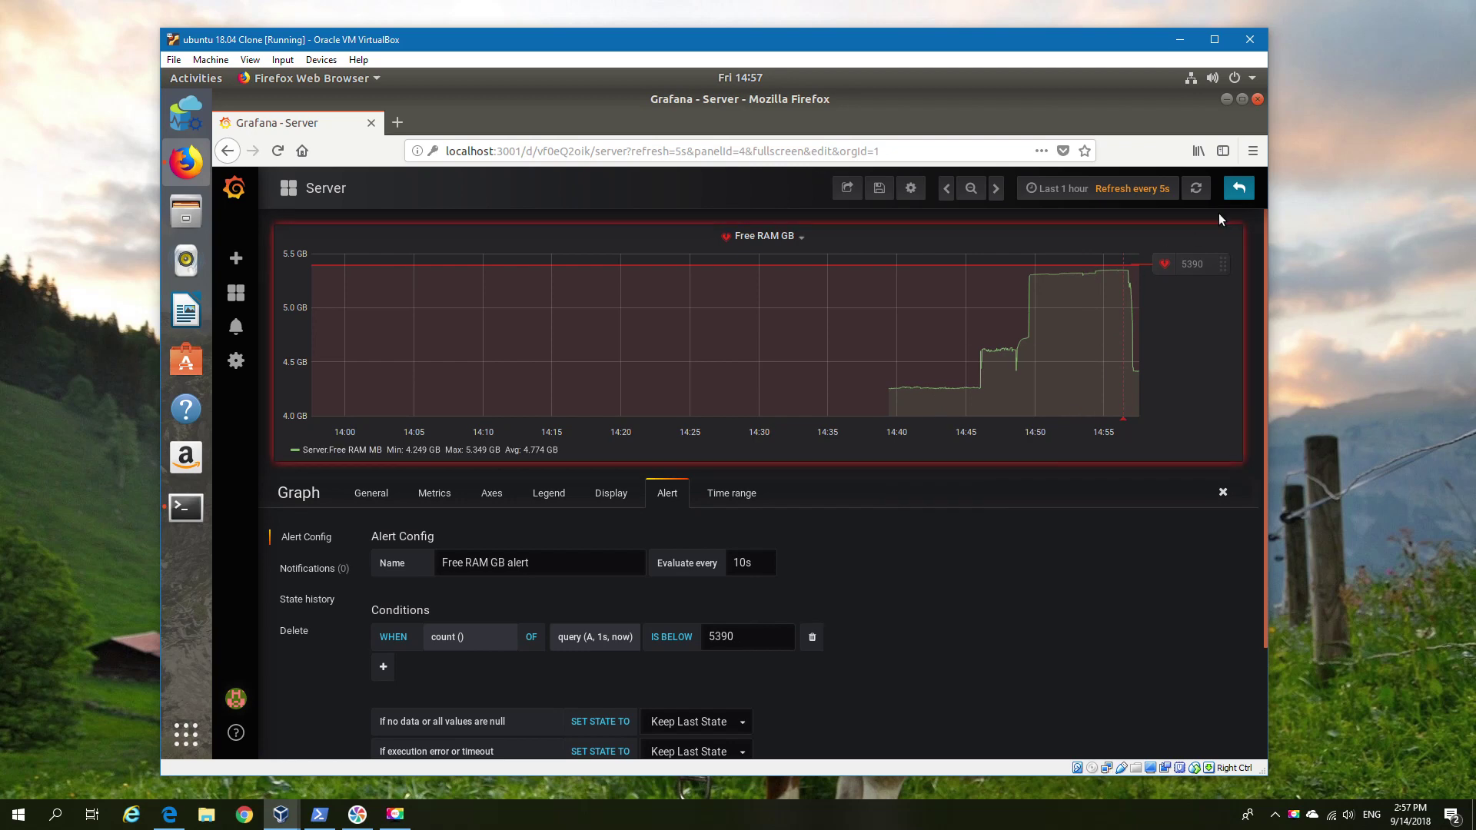
pyautogui.click(1238, 188)
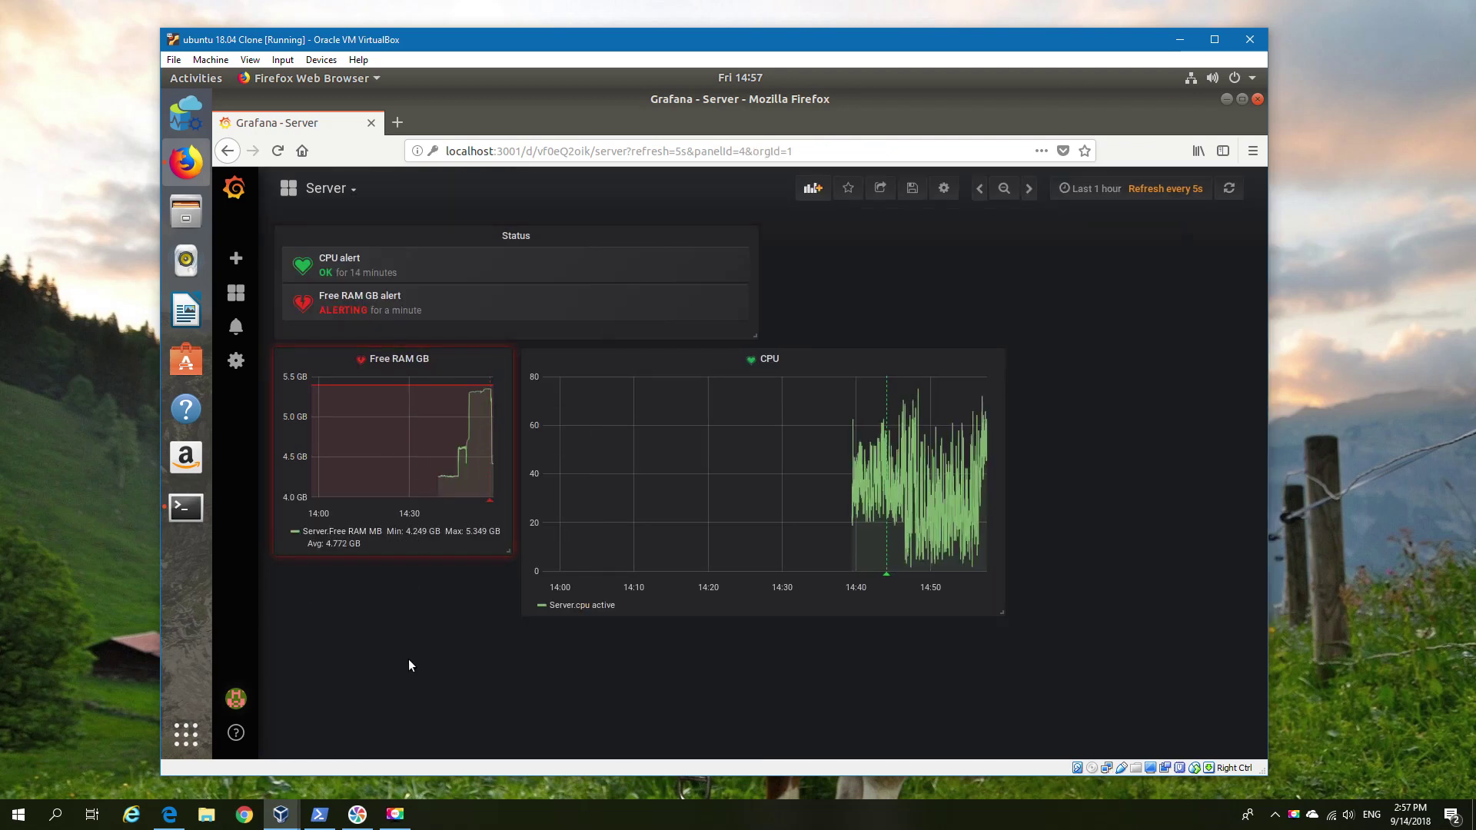
pyautogui.click(210, 60)
# Change the Grafana port-forwarding rule's guest port to 3001 and close the network settings.
pyautogui.click(235, 76)
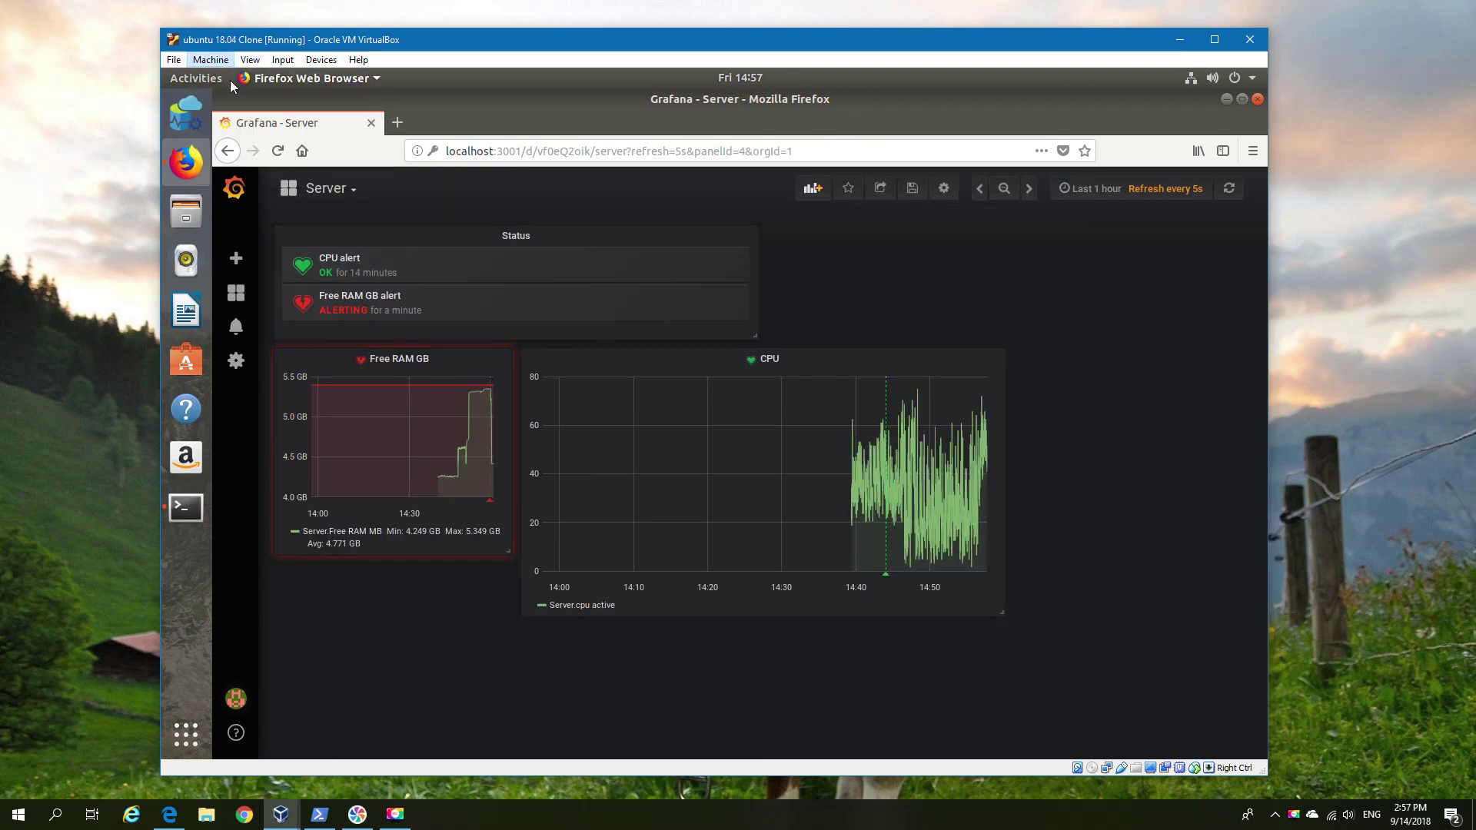
pyautogui.click(520, 385)
pyautogui.click(612, 369)
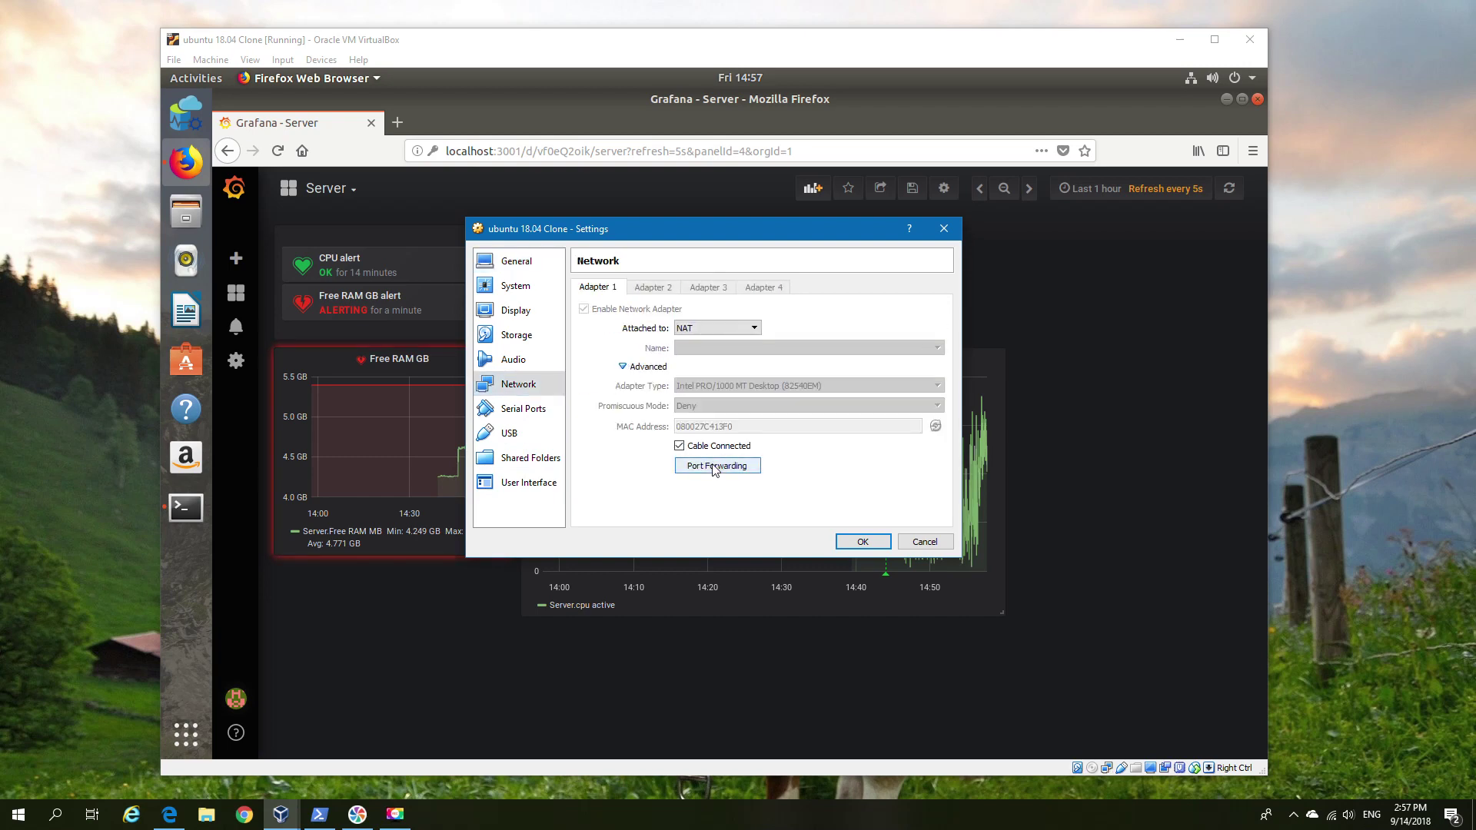
pyautogui.click(715, 468)
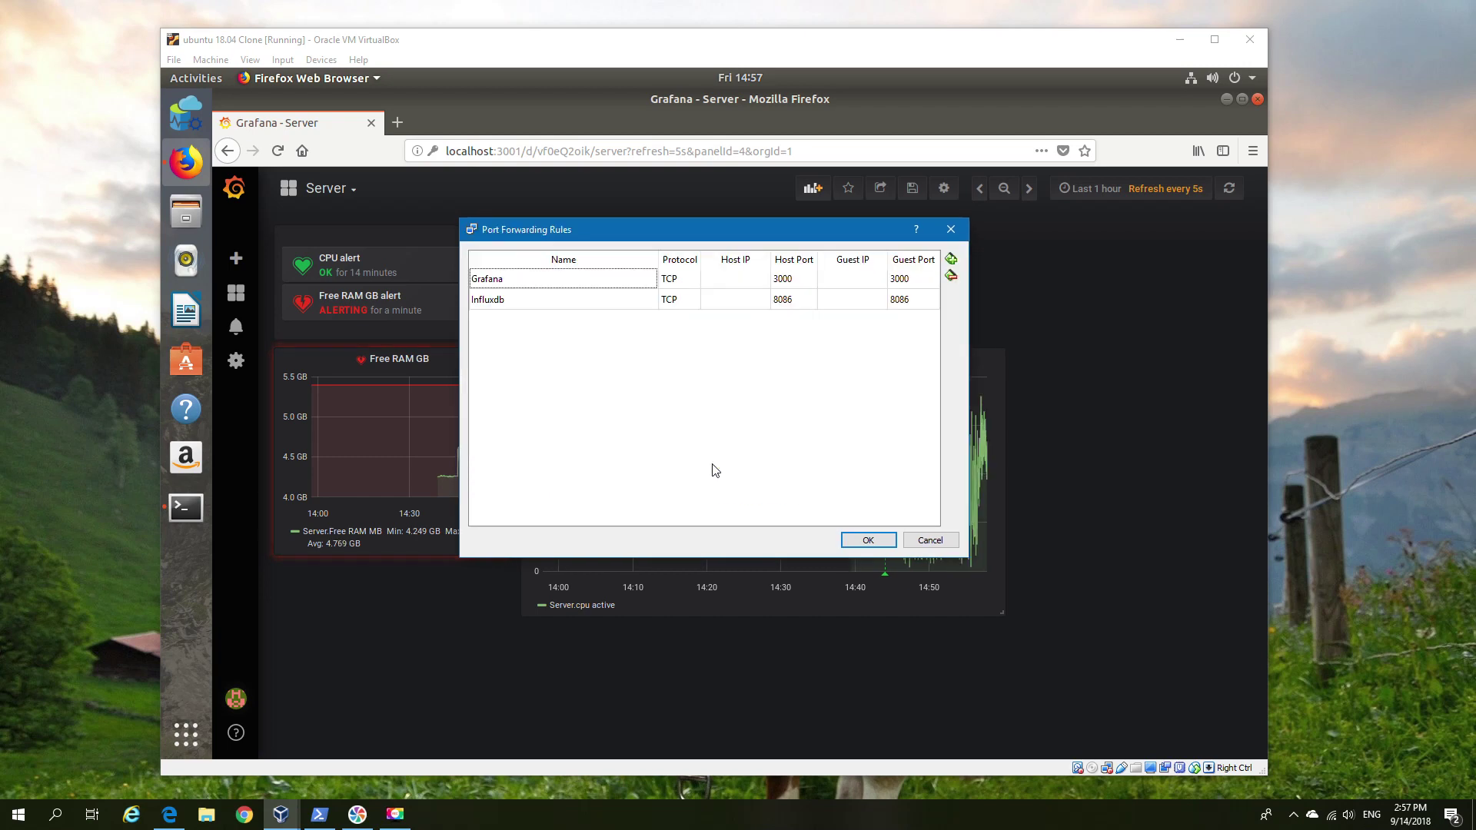
pyautogui.click(916, 280)
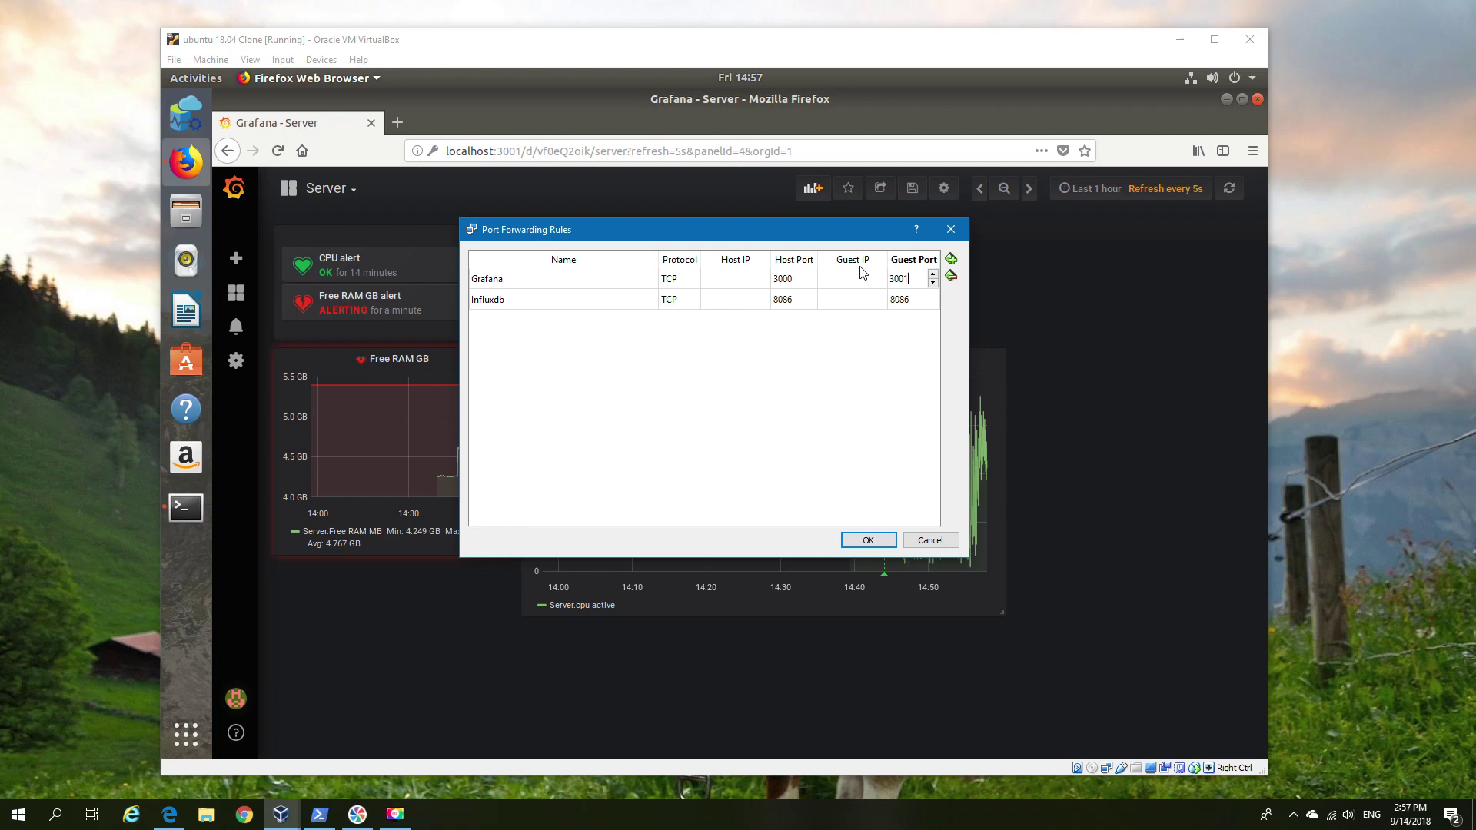
pyautogui.click(866, 540)
pyautogui.click(852, 539)
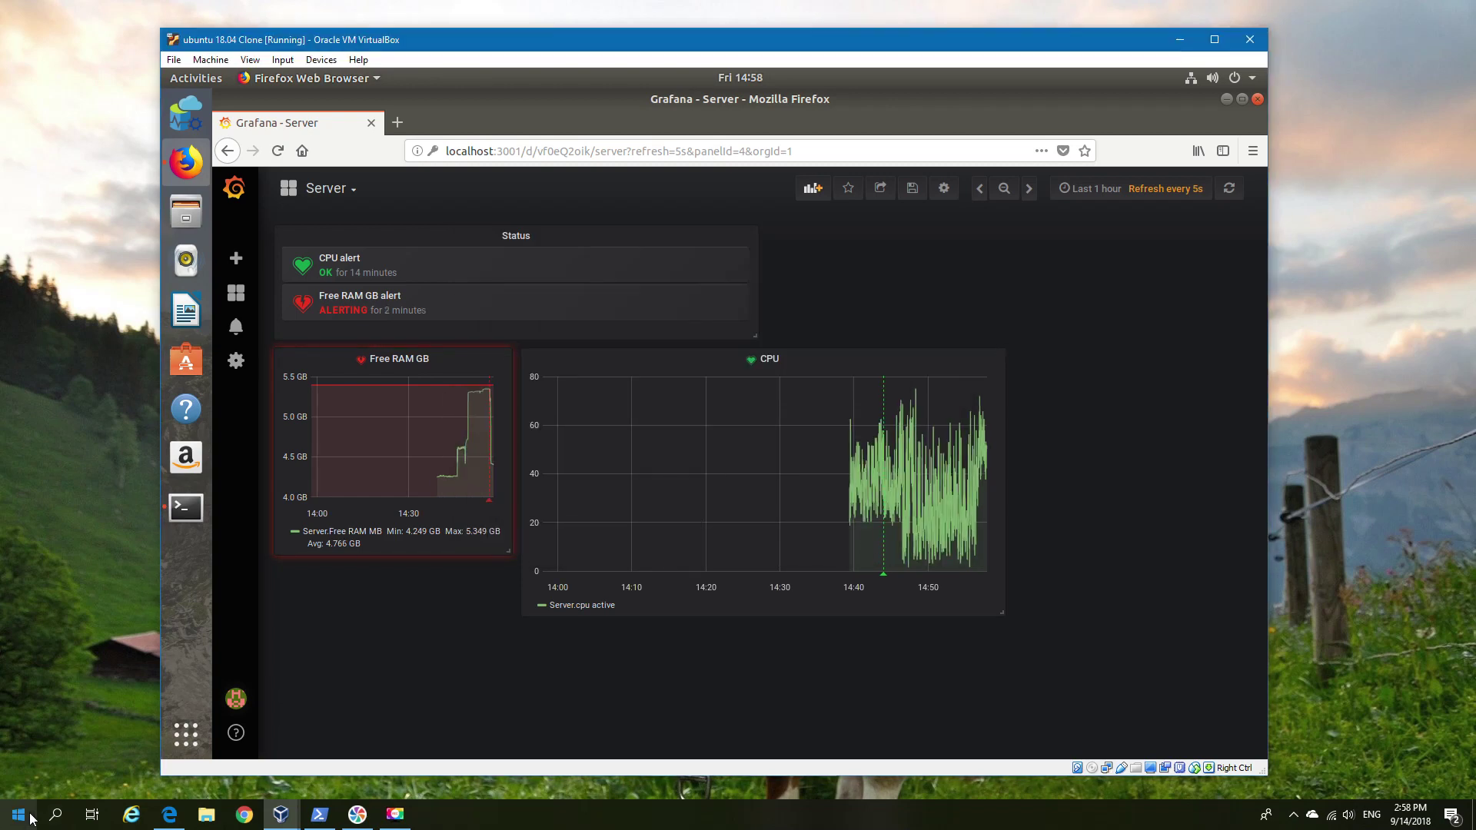
# Load localhost:3000 in the host's Edge browser.
pyautogui.click(169, 814)
pyautogui.click(292, 67)
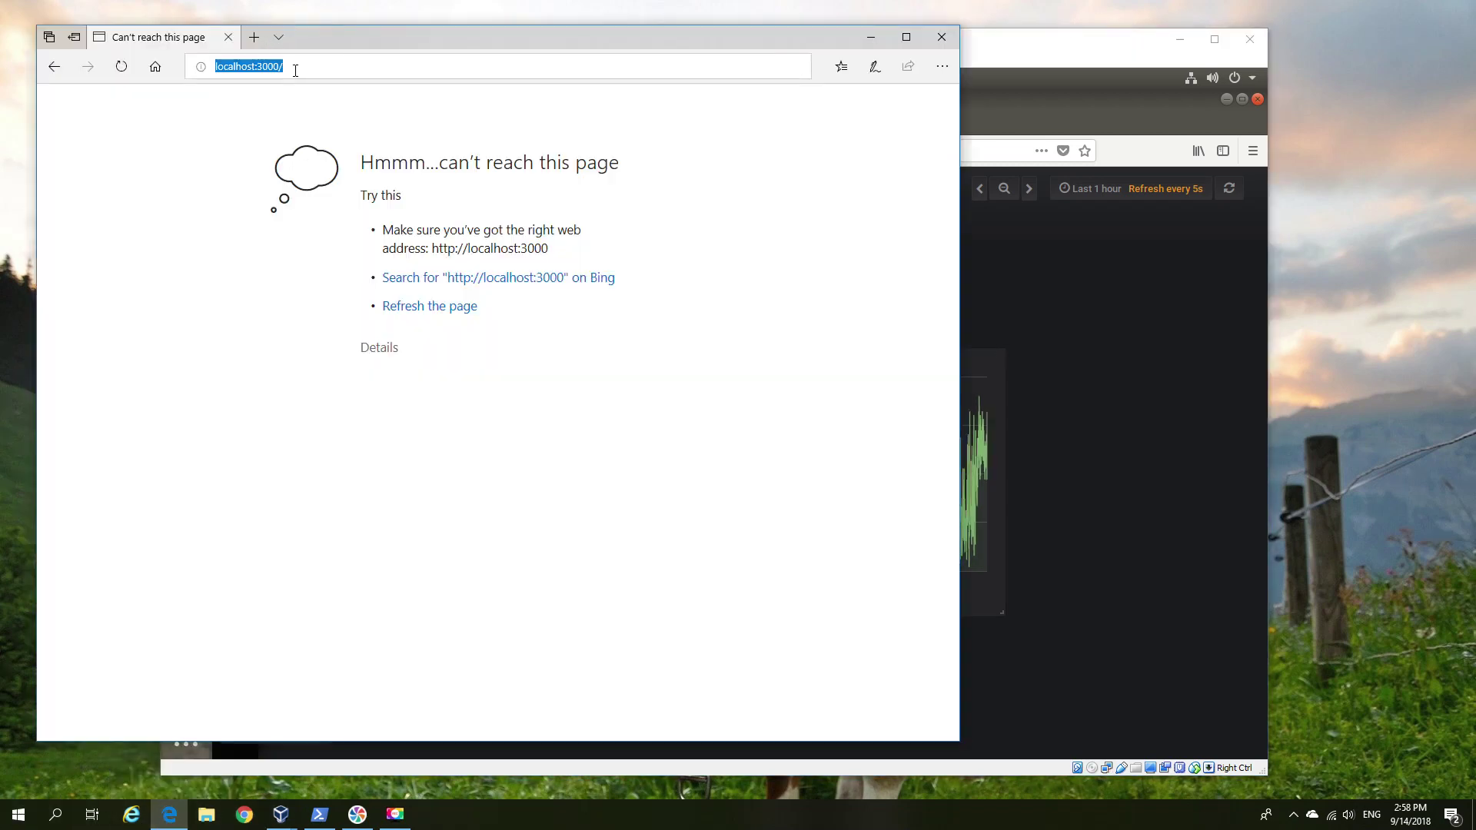
pyautogui.write('localhost')
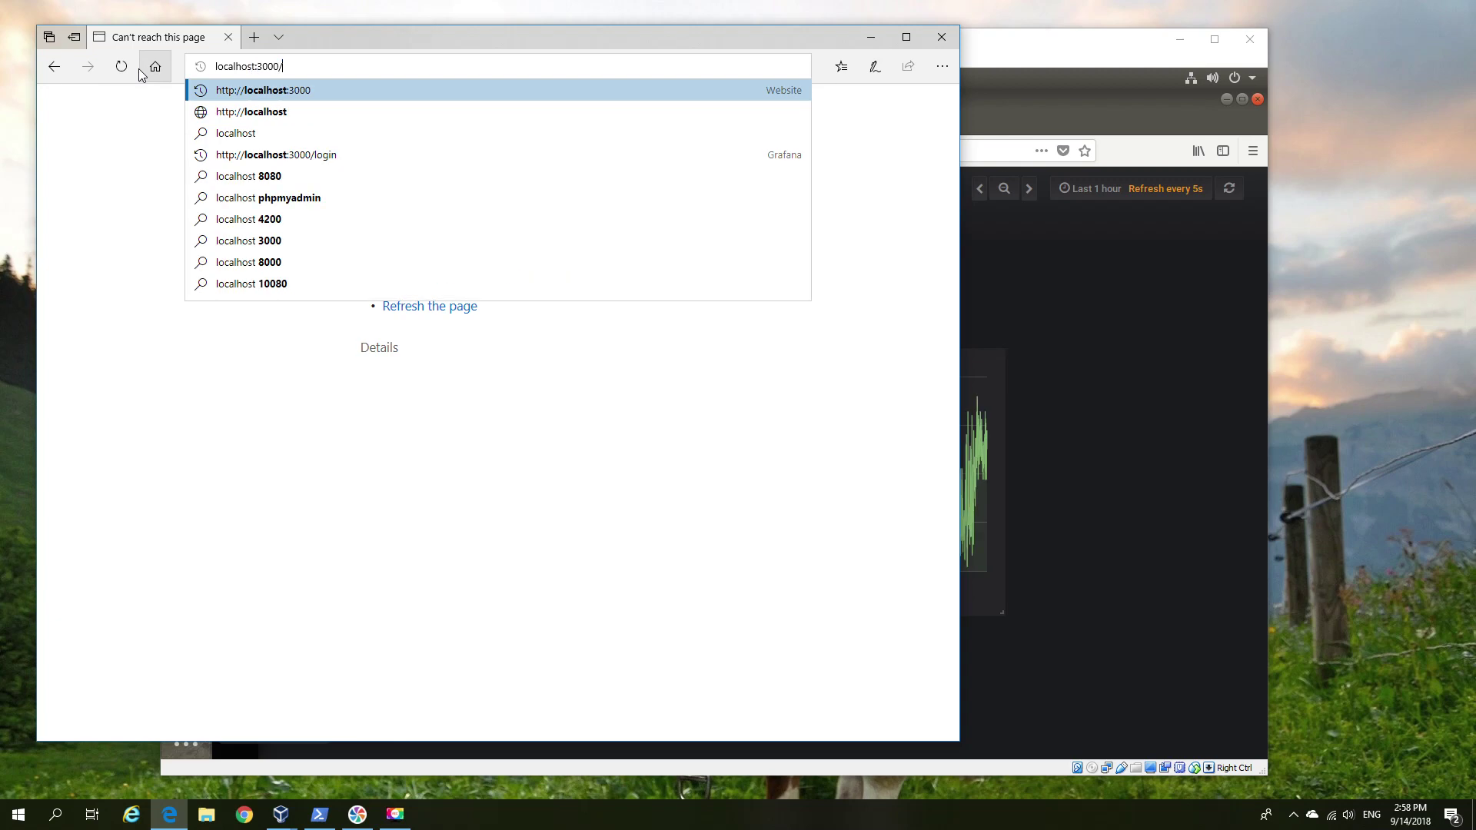
pyautogui.press('Return')
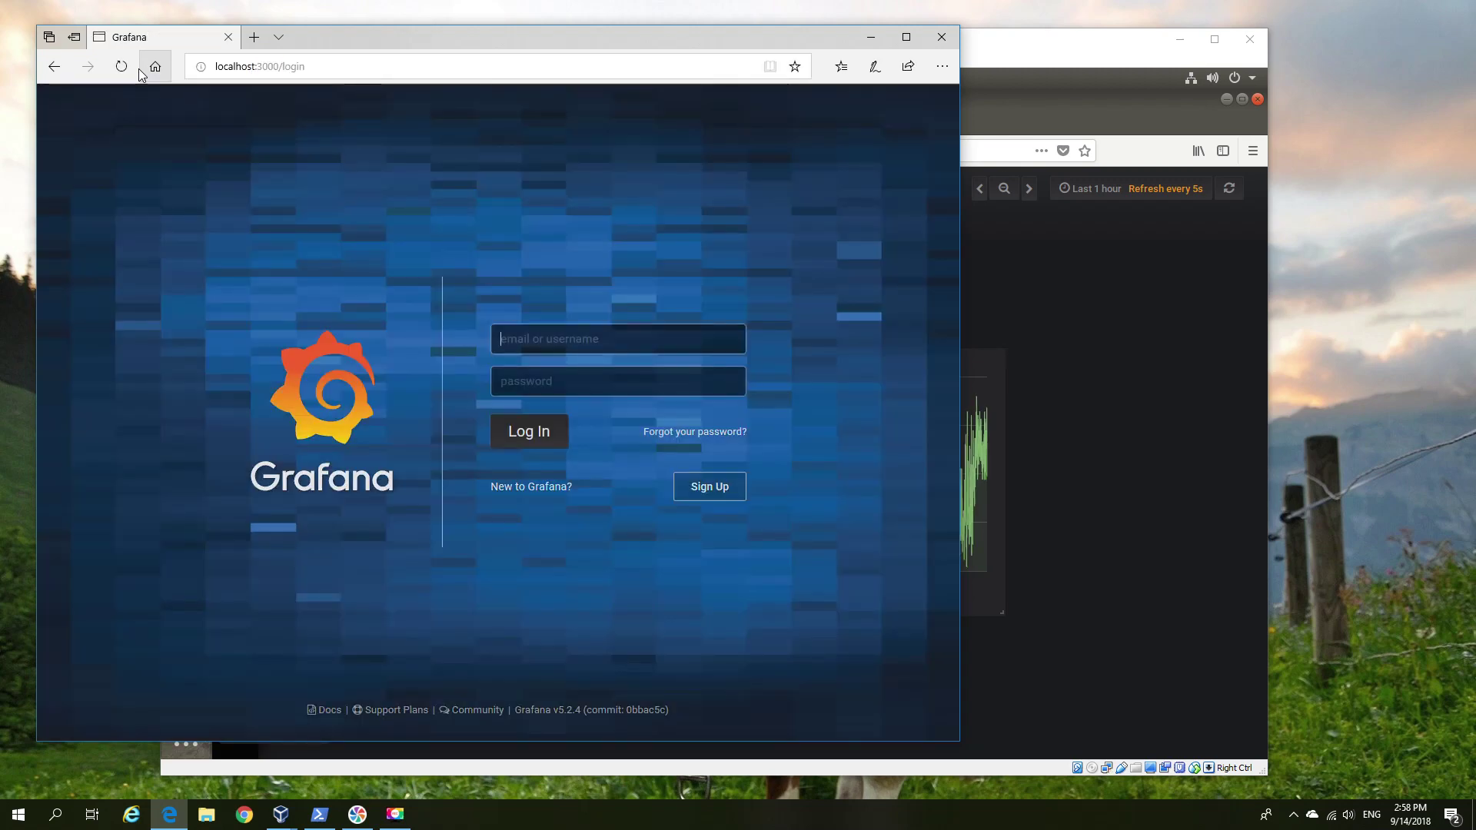
# Log in to Grafana with the account's username and password.
pyautogui.write('admin')
pyautogui.press('Tab')
pyautogui.write('password')
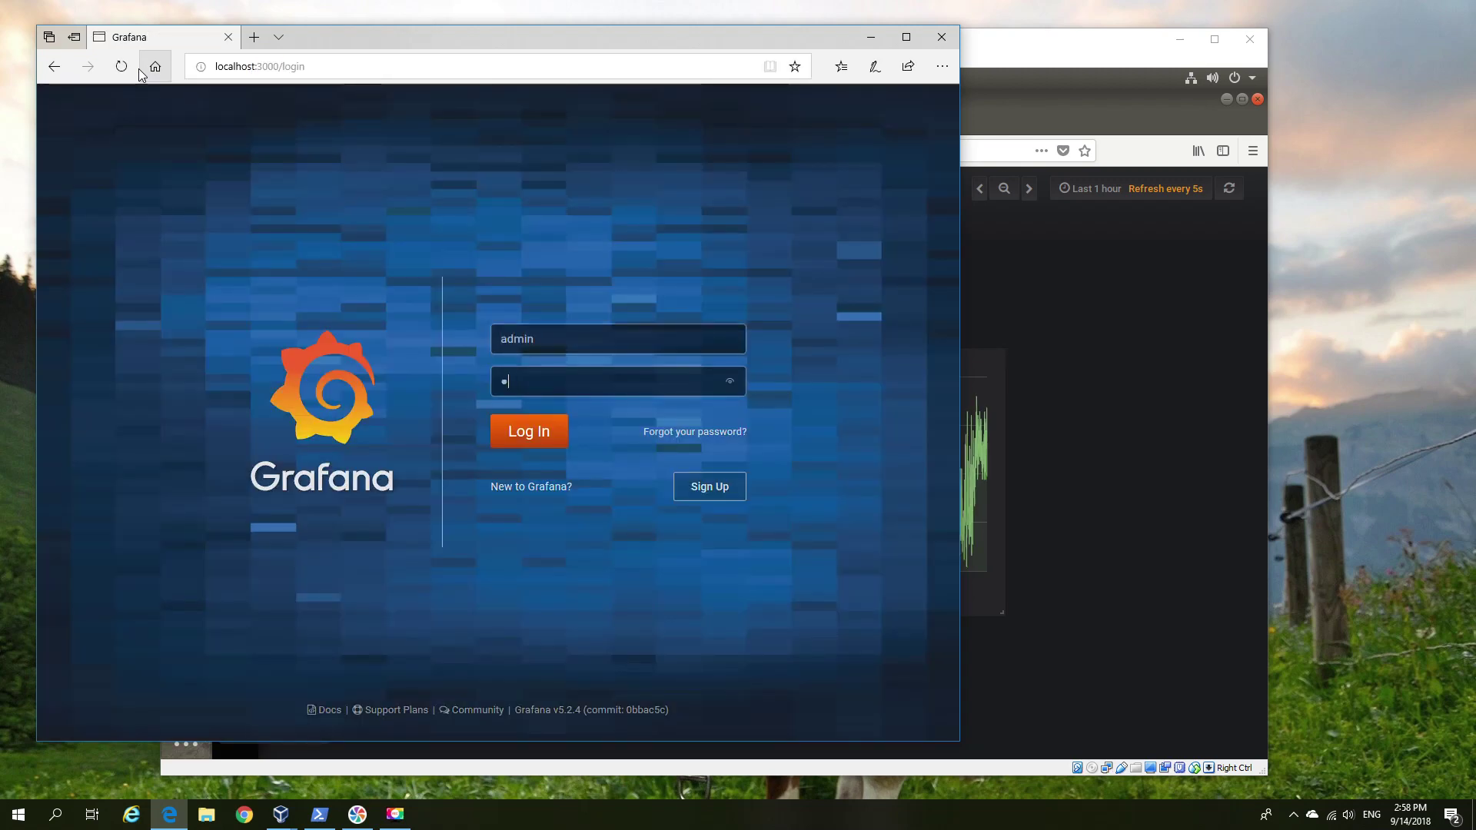
pyautogui.press('Return')
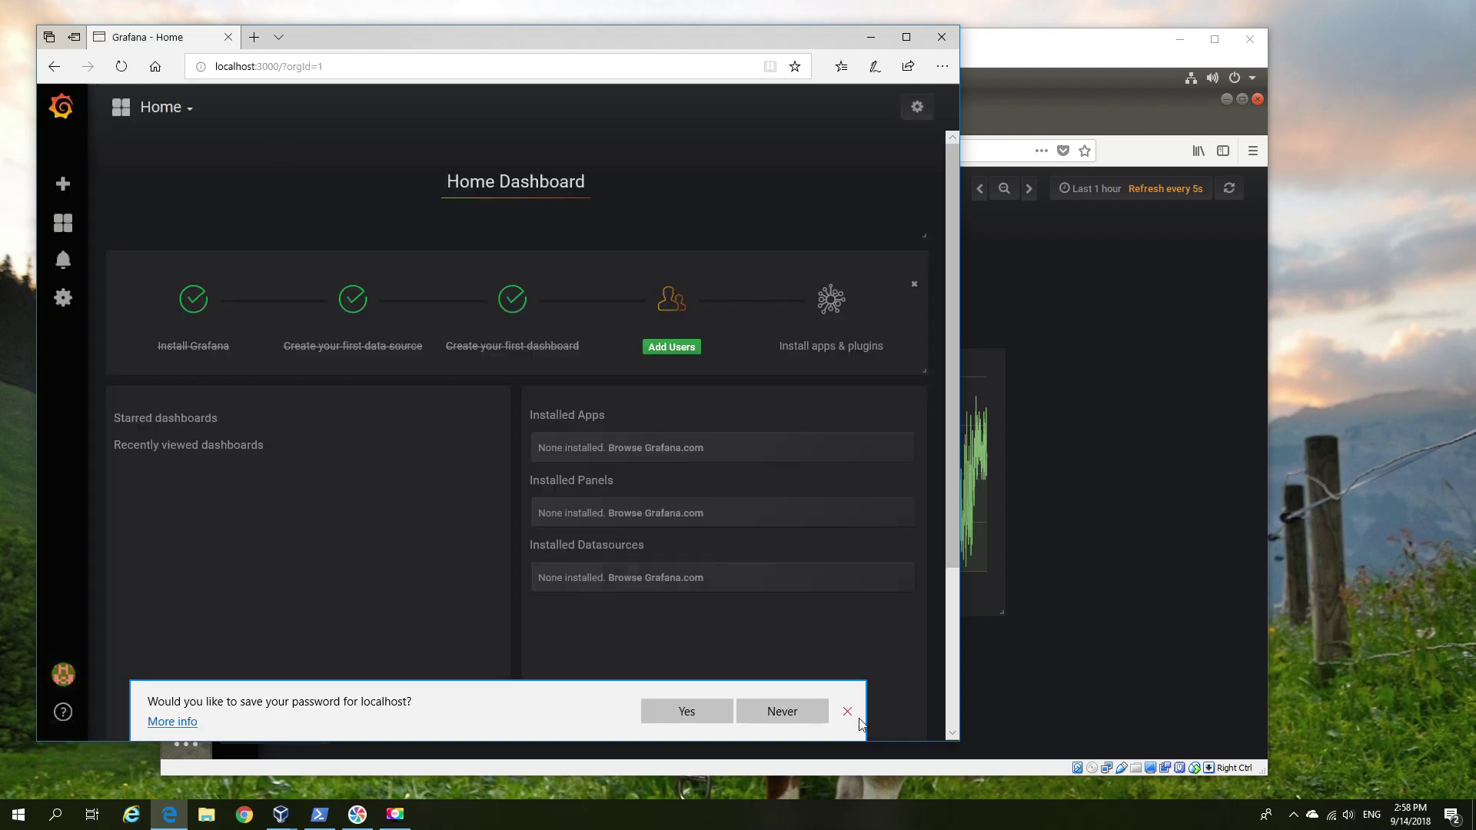
# Dismiss the save-password prompt and open the Server dashboard from Dashboards > Manage.
pyautogui.click(847, 711)
pyautogui.moveTo(63, 223)
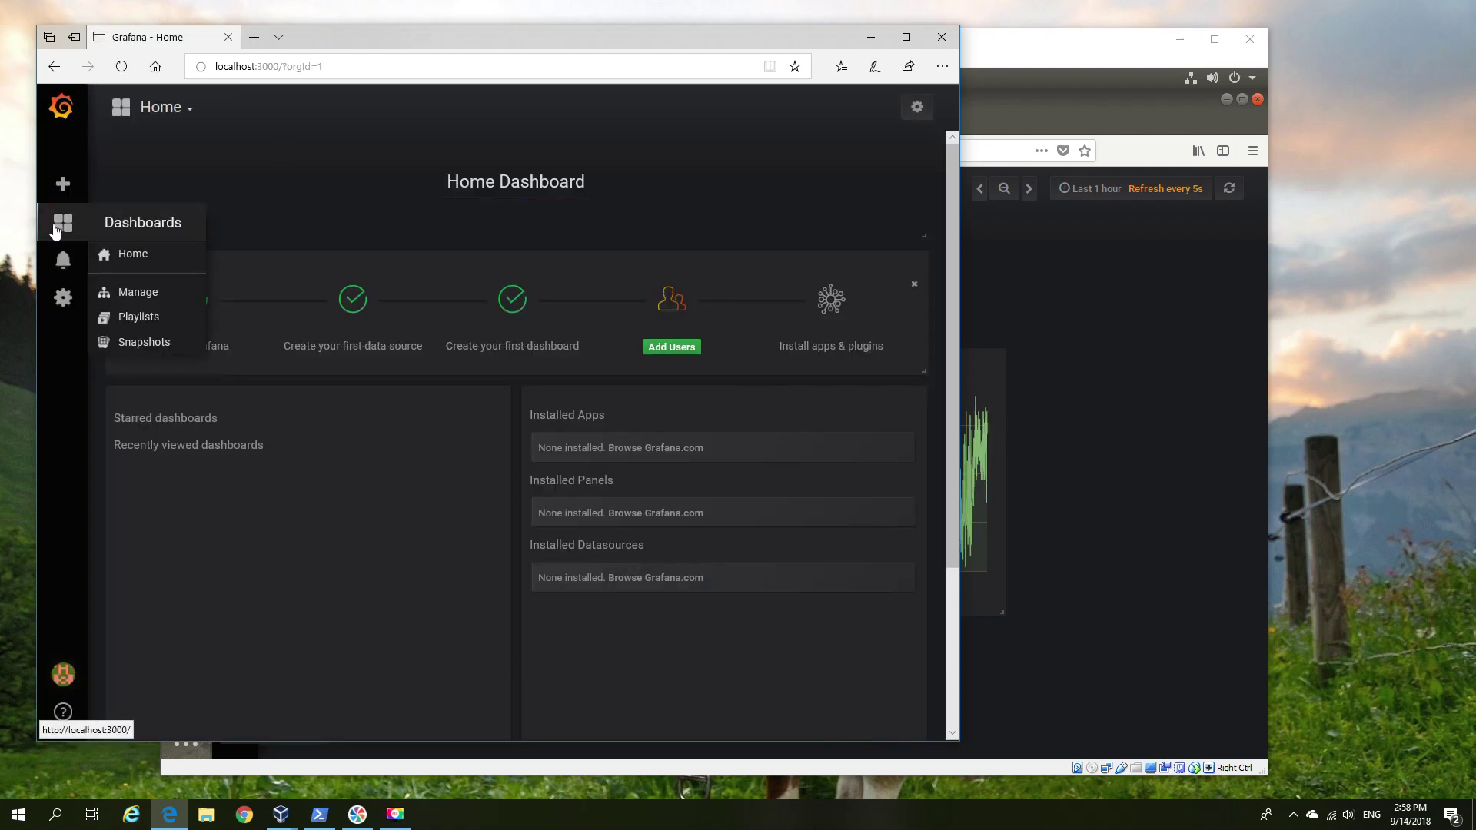
pyautogui.click(132, 258)
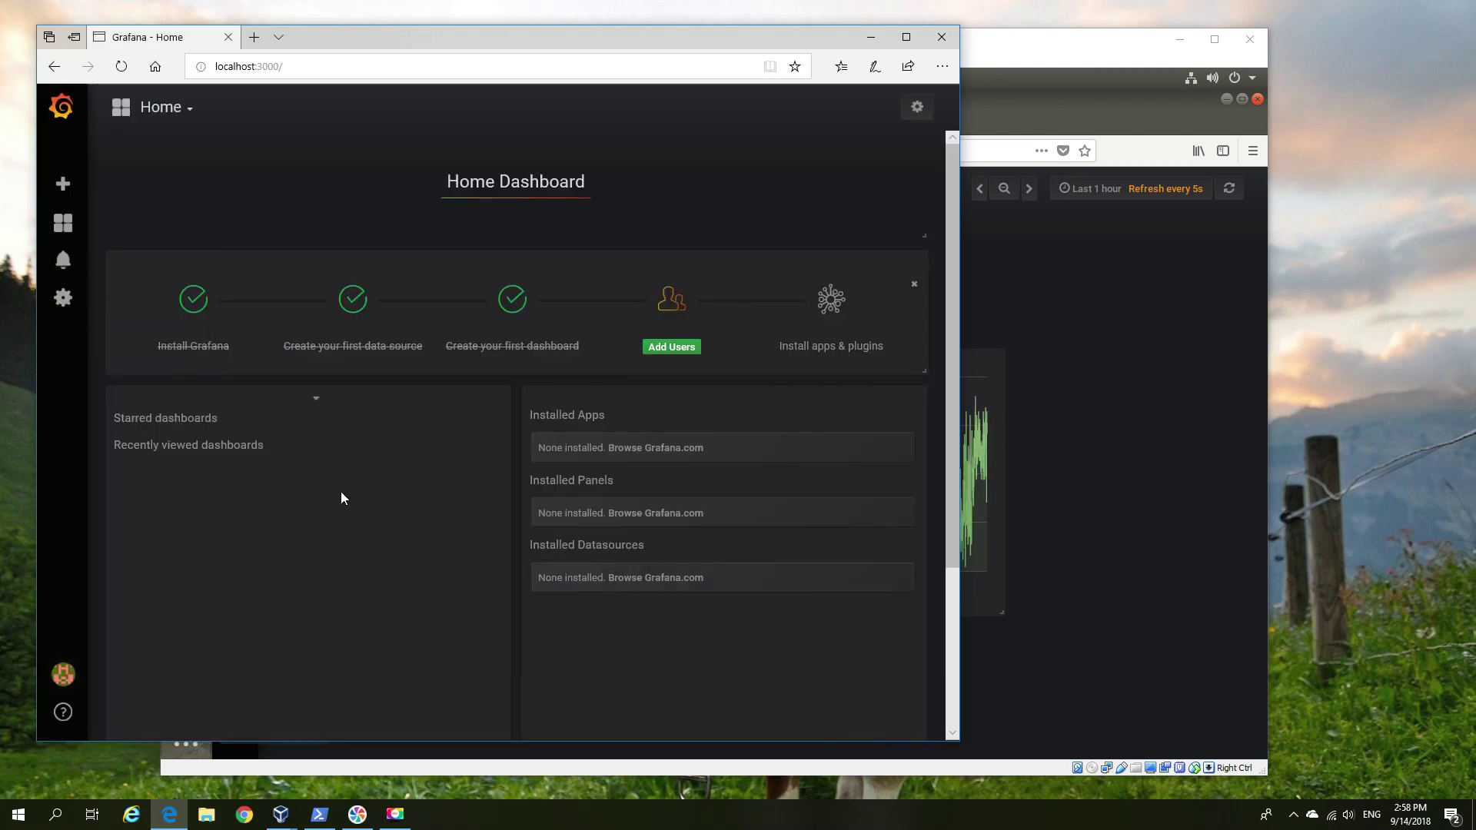
pyautogui.click(316, 400)
pyautogui.click(316, 400)
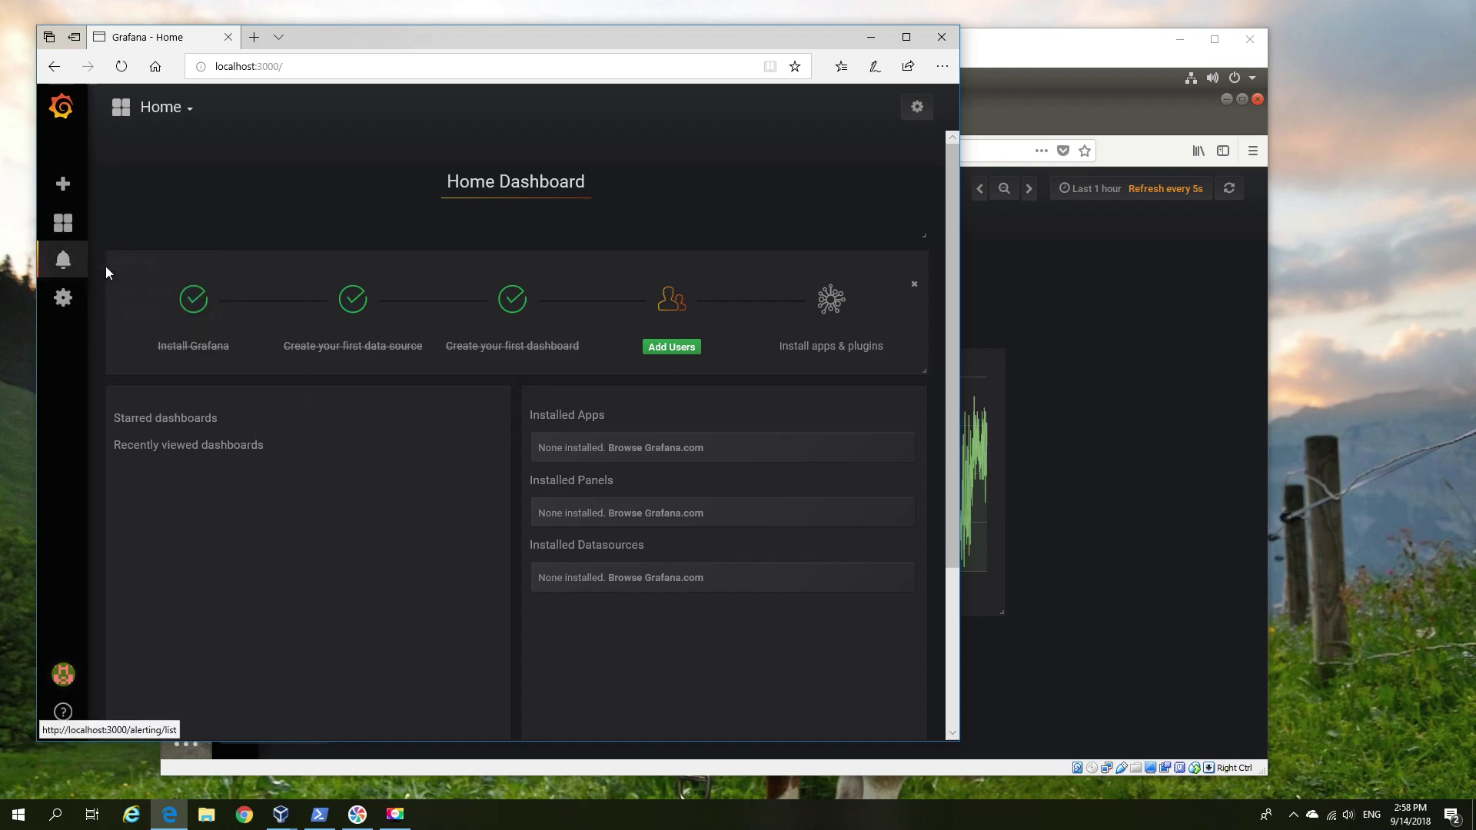
pyautogui.moveTo(63, 223)
pyautogui.click(138, 283)
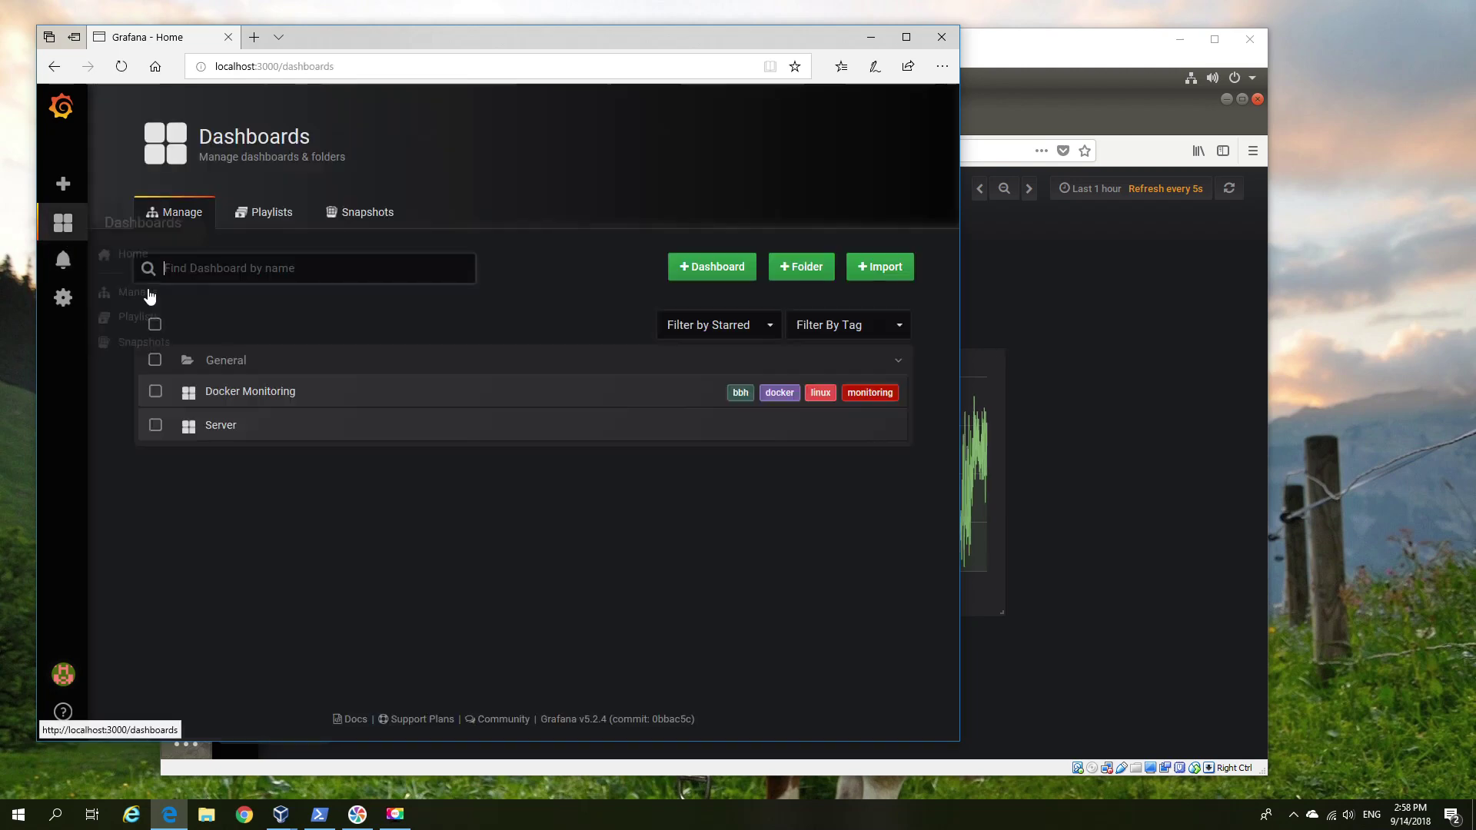
pyautogui.click(223, 427)
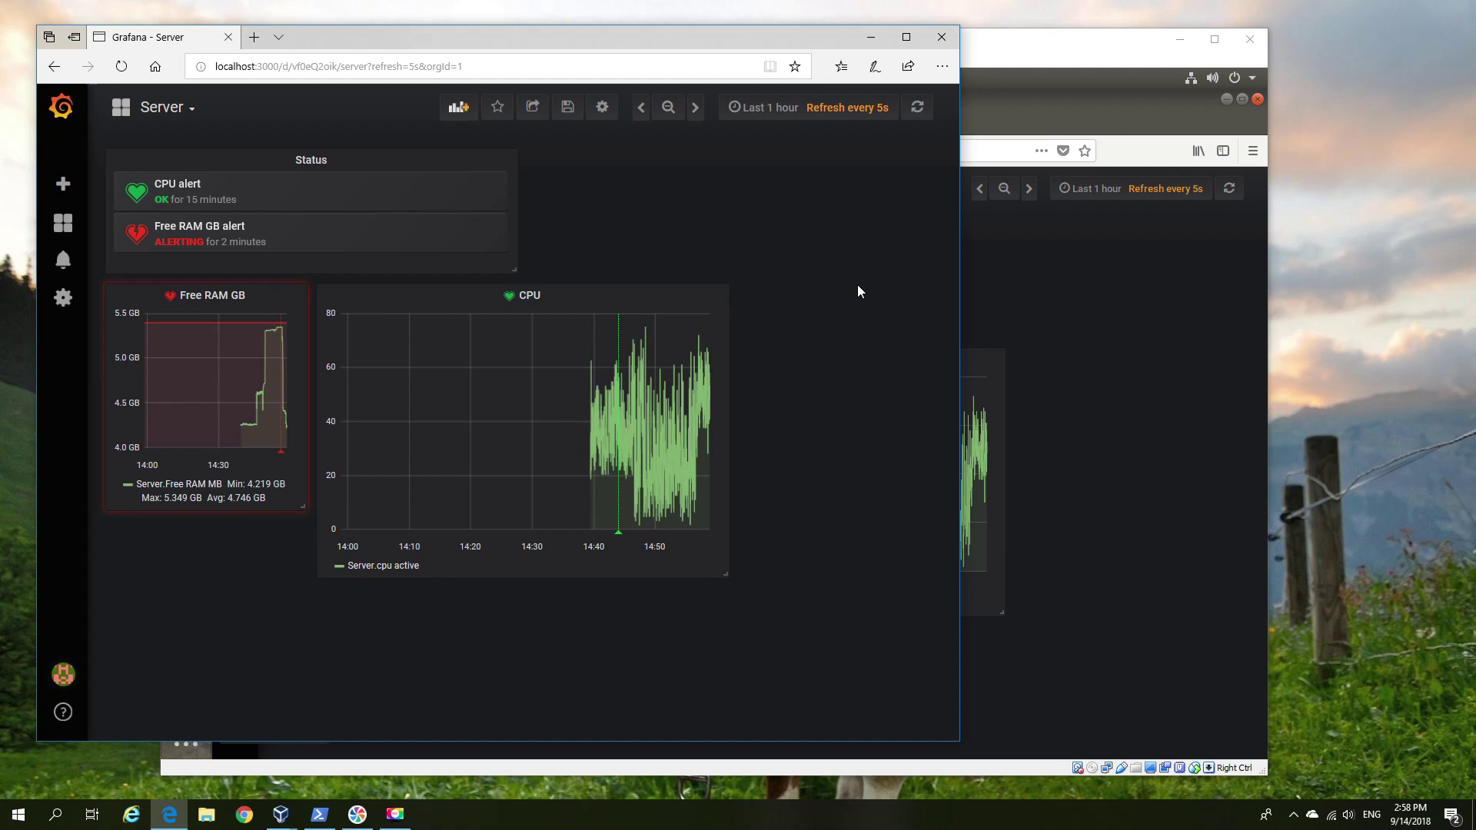